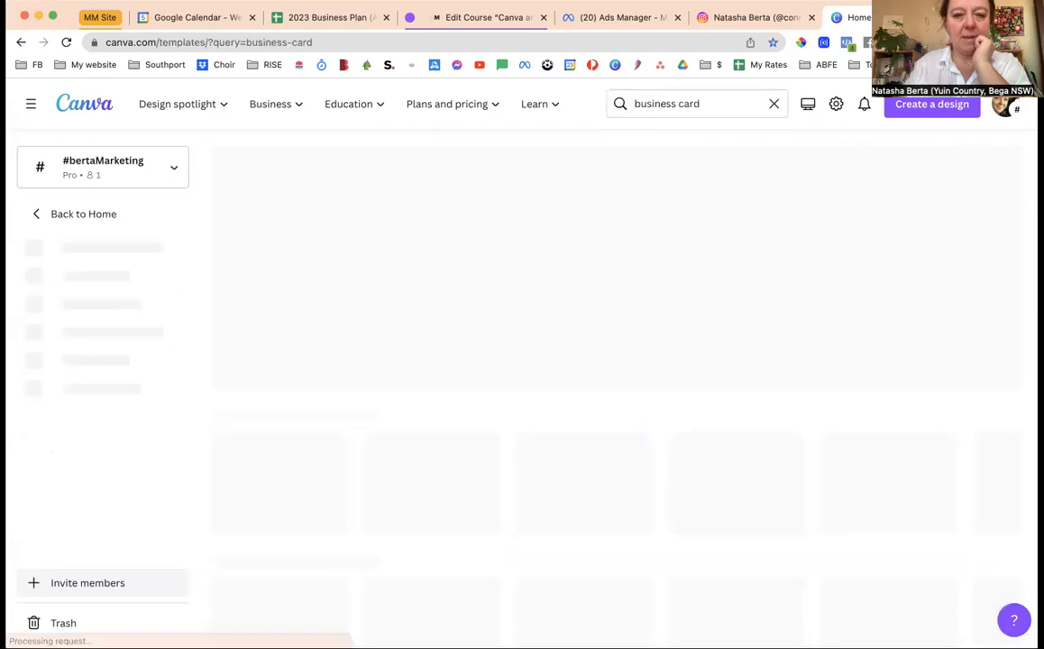
Browse the business card templates and try to create a blank business card
{"action": "scroll", "coordinate": [420, 369], "scroll_direction": "down", "scroll_amount": 1}
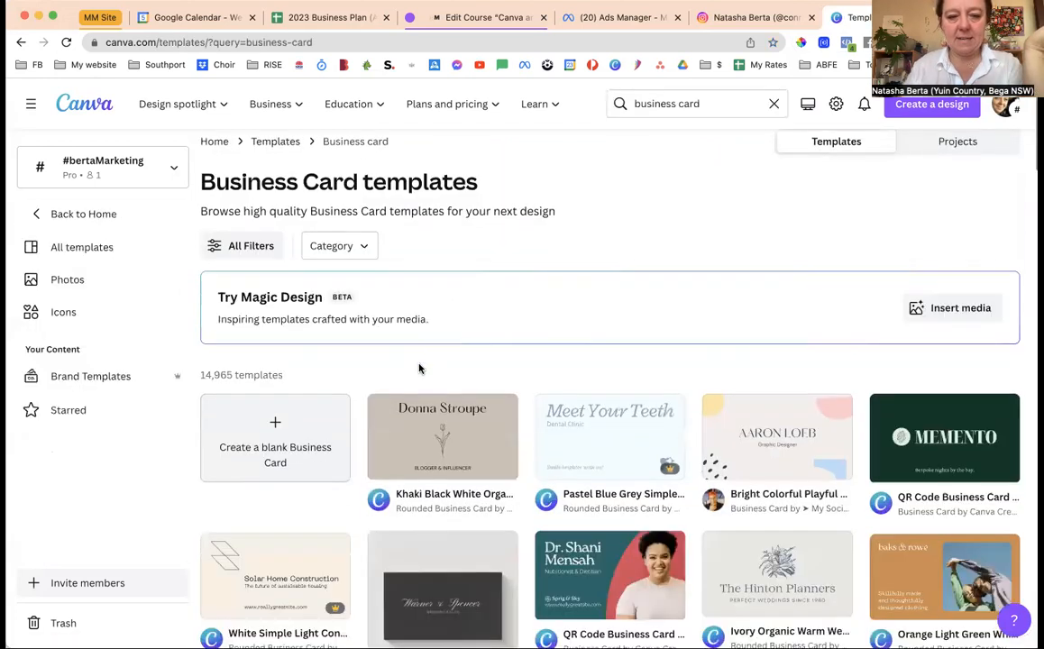
{"action": "scroll", "coordinate": [419, 369], "scroll_direction": "down", "scroll_amount": 2}
{"action": "scroll", "coordinate": [420, 369], "scroll_direction": "down", "scroll_amount": 1}
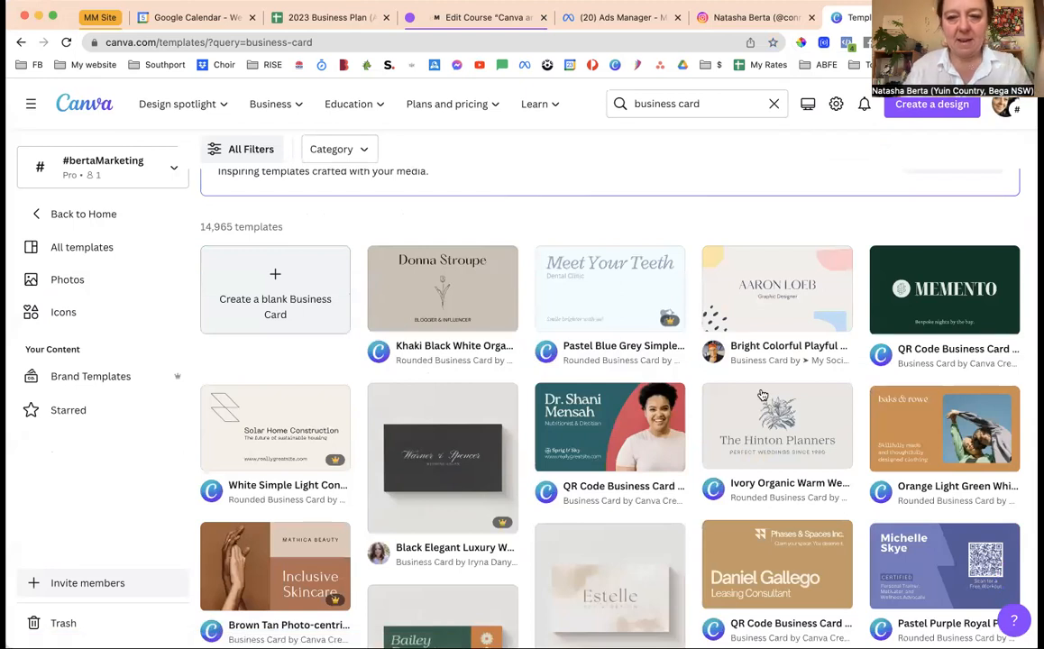
{"action": "scroll", "coordinate": [762, 395], "scroll_direction": "down", "scroll_amount": 1}
{"action": "scroll", "coordinate": [762, 395], "scroll_direction": "down", "scroll_amount": 2}
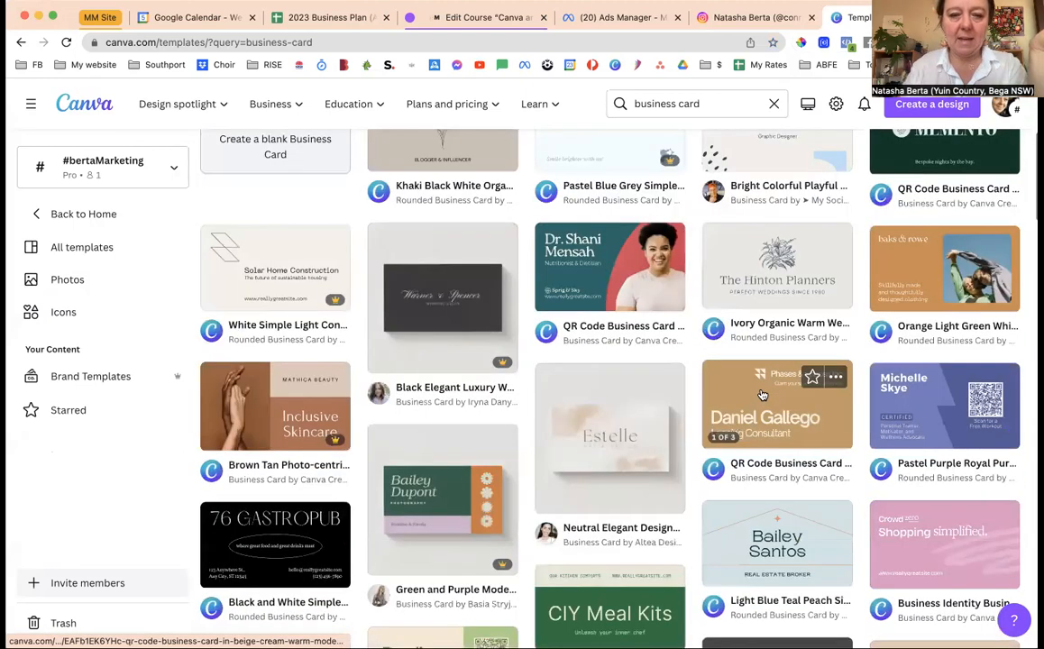
{"action": "scroll", "coordinate": [762, 395], "scroll_direction": "up", "scroll_amount": 6}
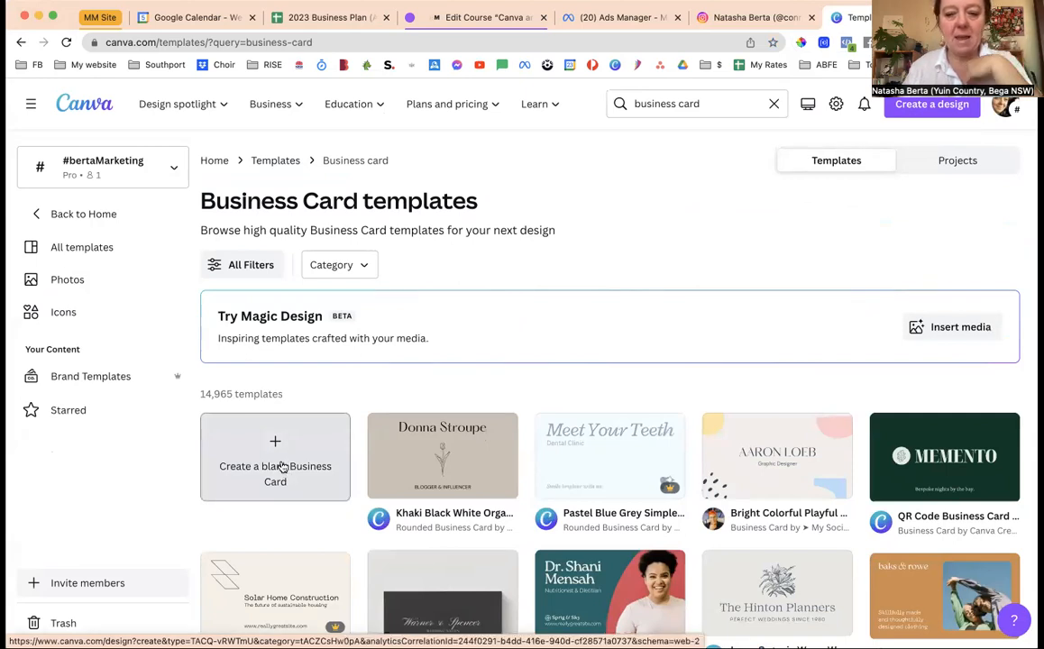
{"action": "left_click", "coordinate": [281, 465]}
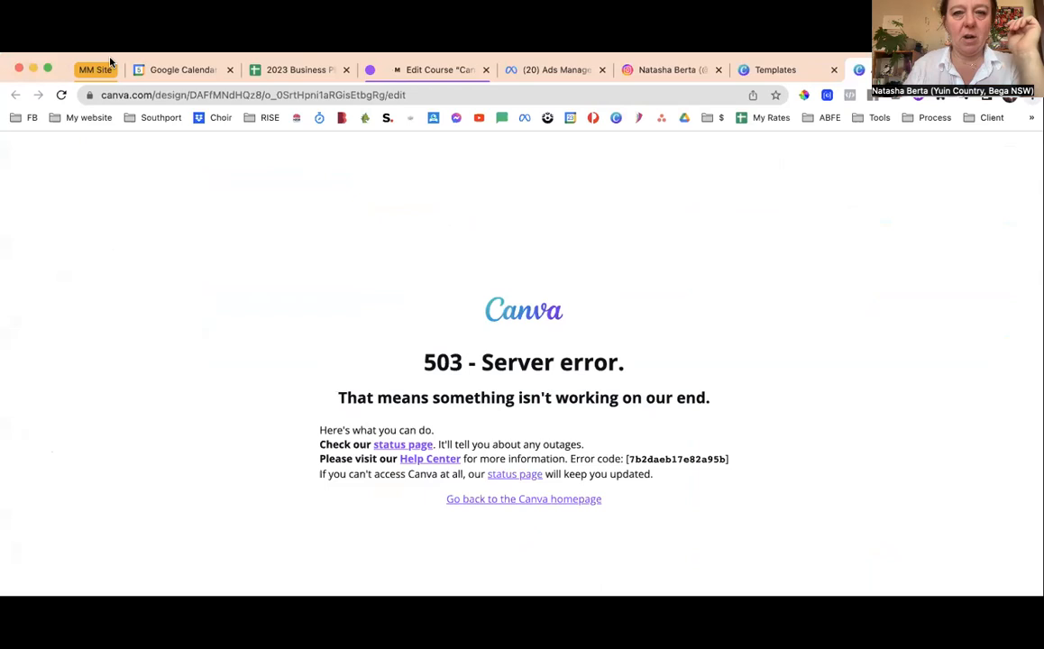
Preview the pages of the Khaki Black White Organic Warm Social Media QR Code Business Card template and open it for customizing
{"action": "left_click", "coordinate": [775, 69]}
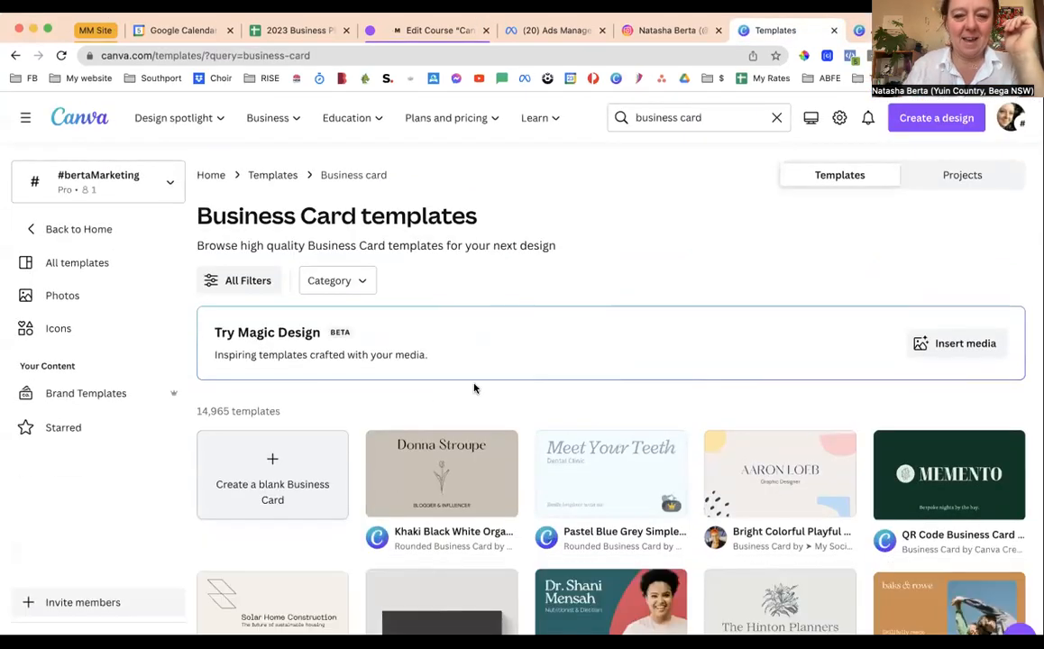
{"action": "left_click", "coordinate": [450, 464]}
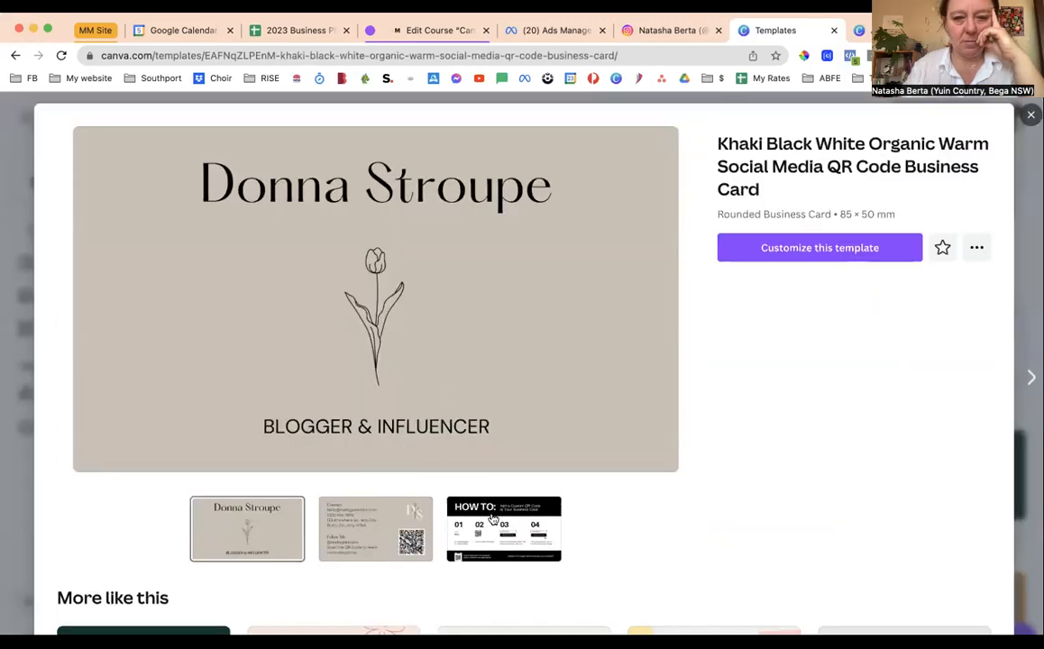
{"action": "left_click", "coordinate": [469, 521]}
{"action": "left_click", "coordinate": [379, 532]}
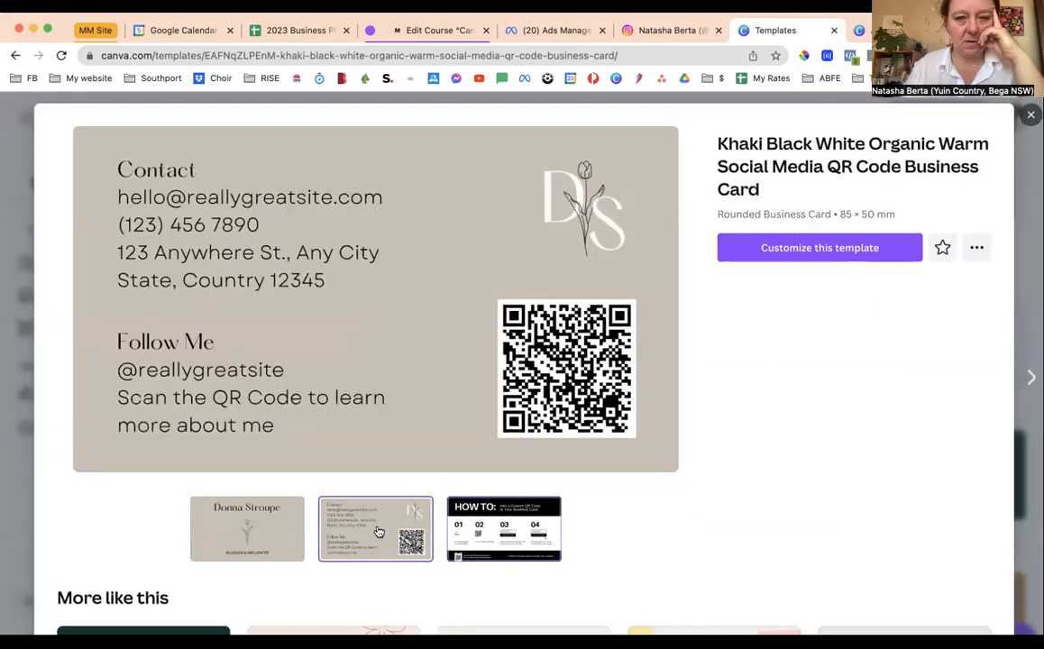
{"action": "left_click", "coordinate": [275, 530]}
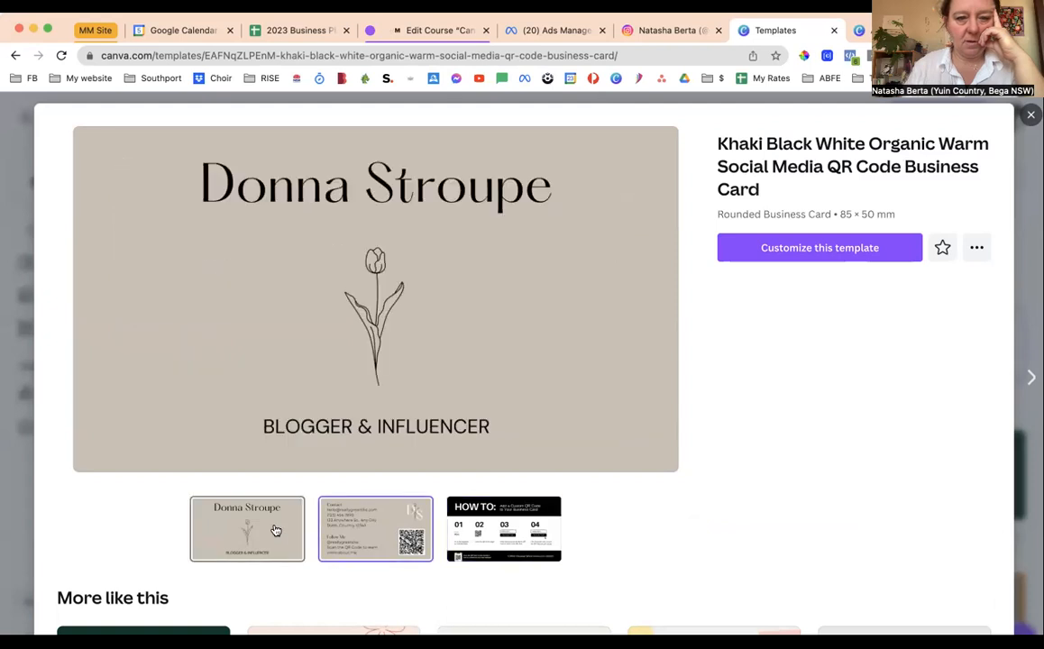
{"action": "left_click", "coordinate": [831, 249]}
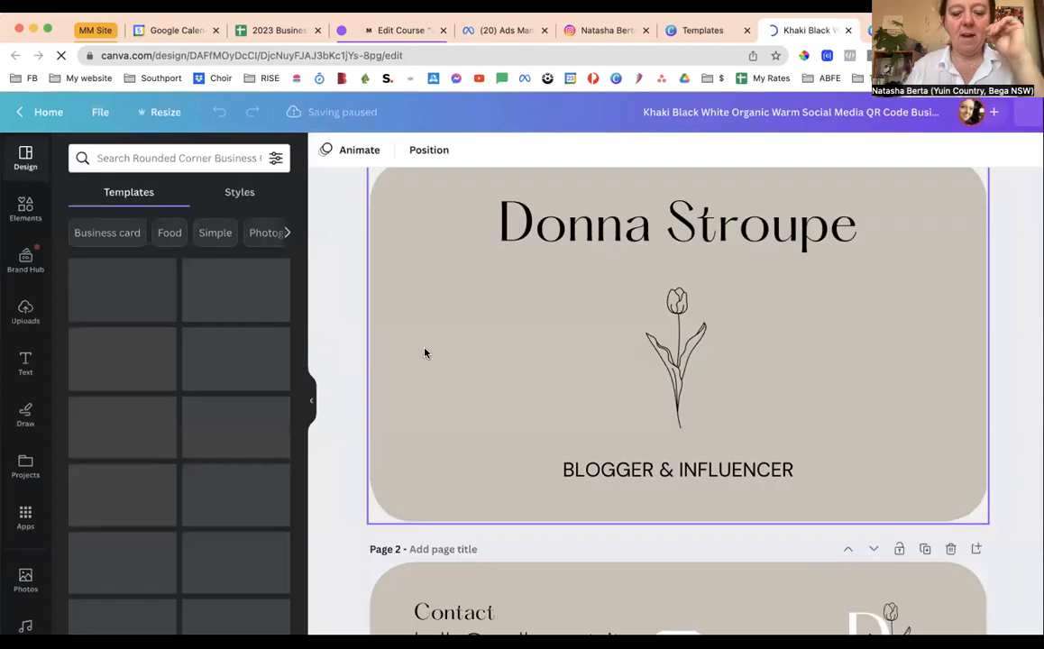
Return to the business card template results and create a blank business card
{"action": "left_click", "coordinate": [707, 38]}
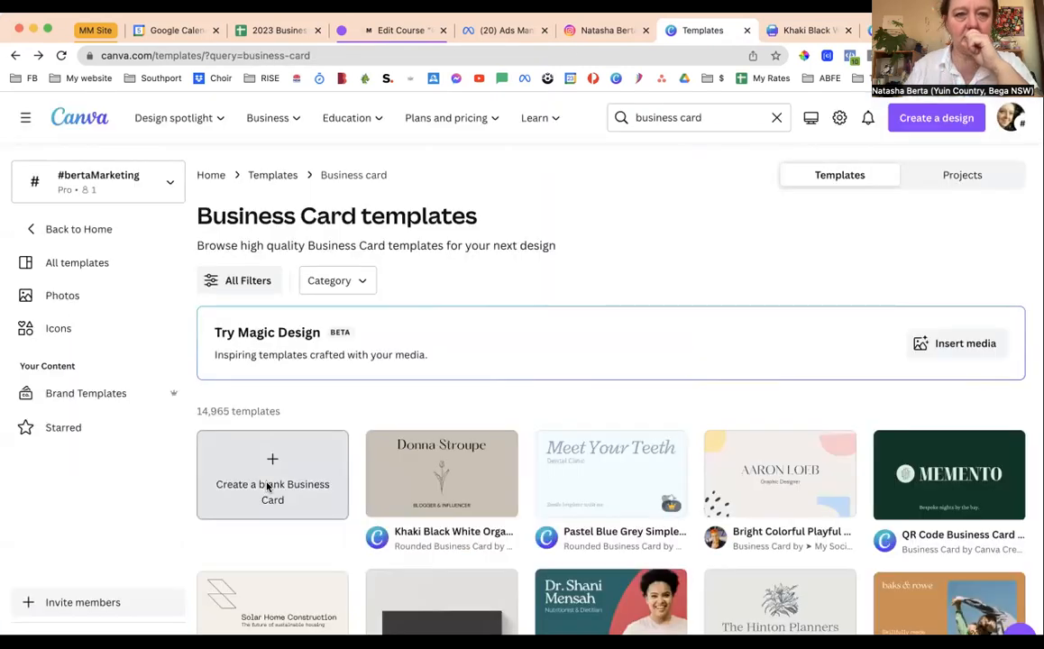
{"action": "left_click", "coordinate": [267, 487]}
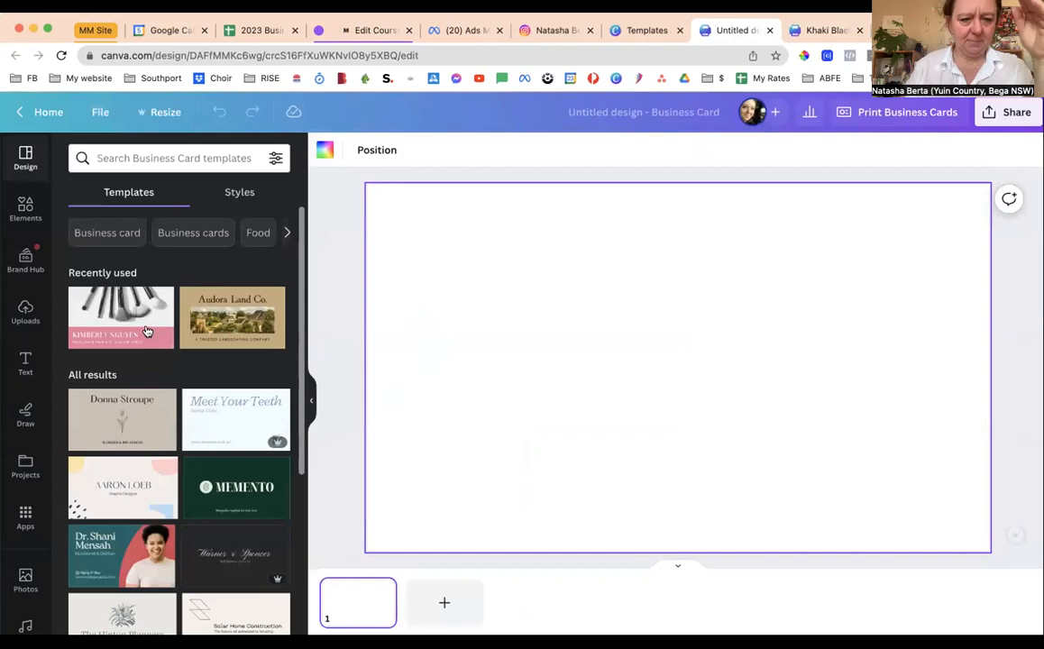
Browse the recently used and suggested templates for the blank business card
{"action": "scroll", "coordinate": [160, 438], "scroll_direction": "down", "scroll_amount": 1}
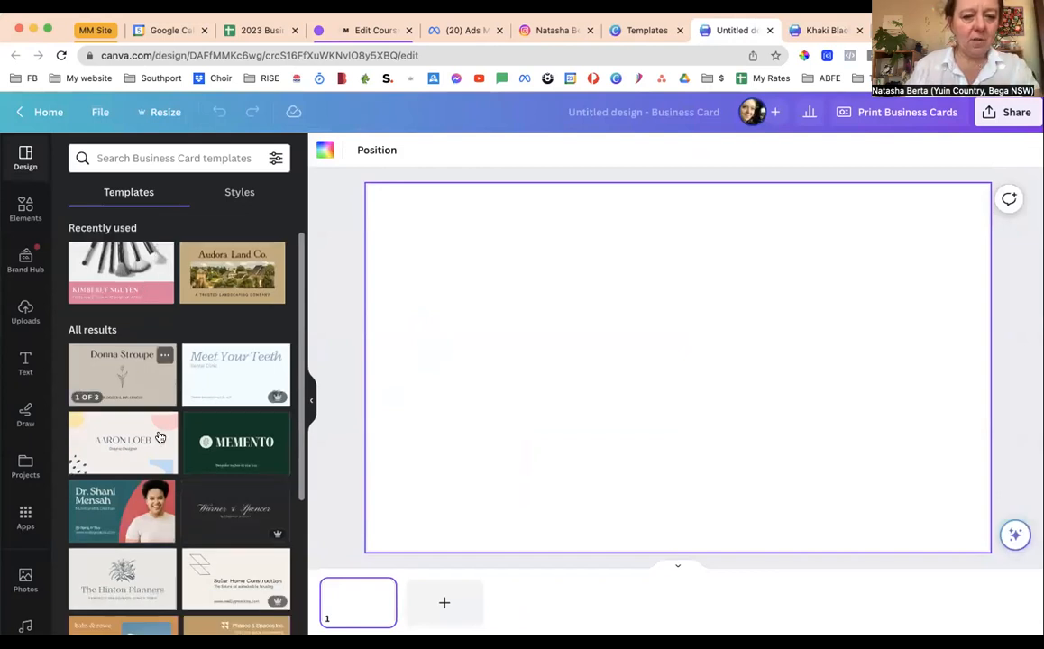
{"action": "scroll", "coordinate": [160, 438], "scroll_direction": "down", "scroll_amount": 5}
{"action": "scroll", "coordinate": [158, 437], "scroll_direction": "up", "scroll_amount": 3}
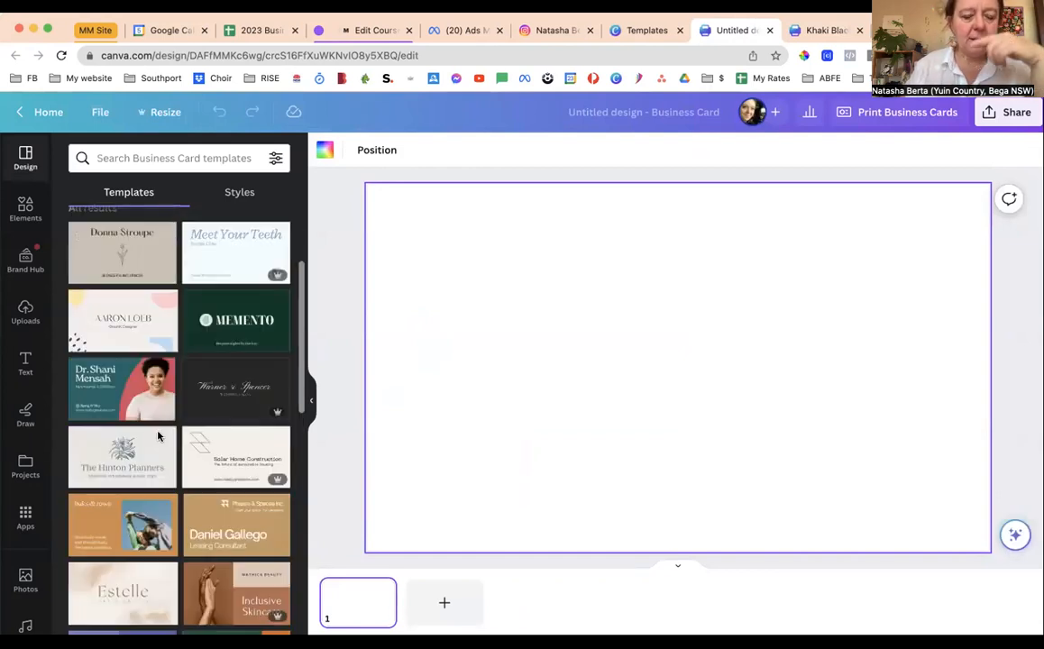
{"action": "scroll", "coordinate": [158, 437], "scroll_direction": "up", "scroll_amount": 4}
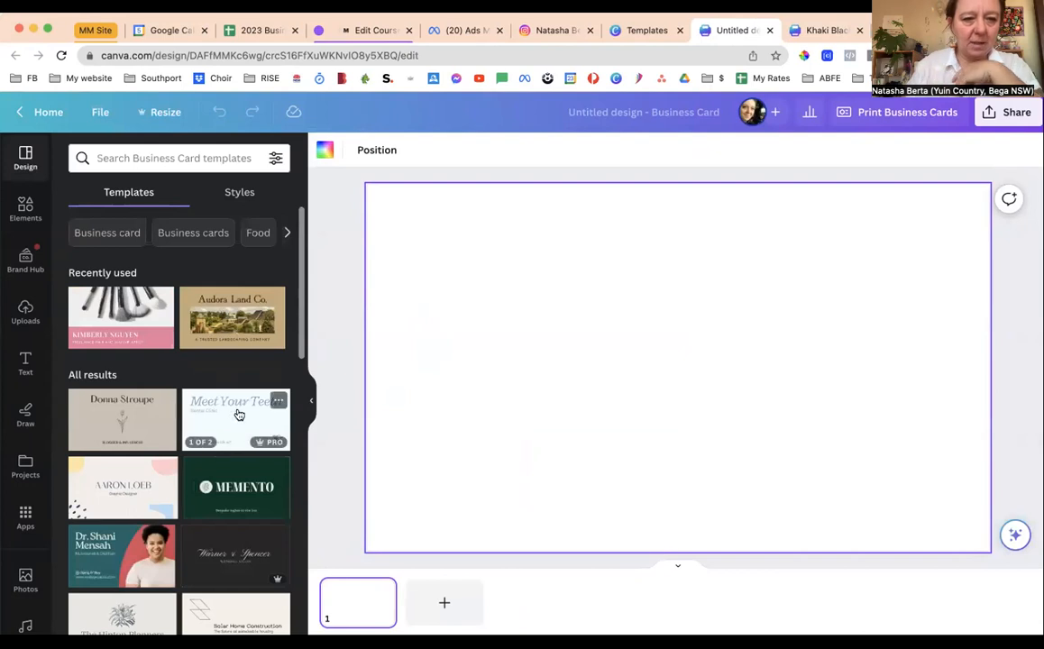
{"action": "scroll", "coordinate": [197, 441], "scroll_direction": "down", "scroll_amount": 1}
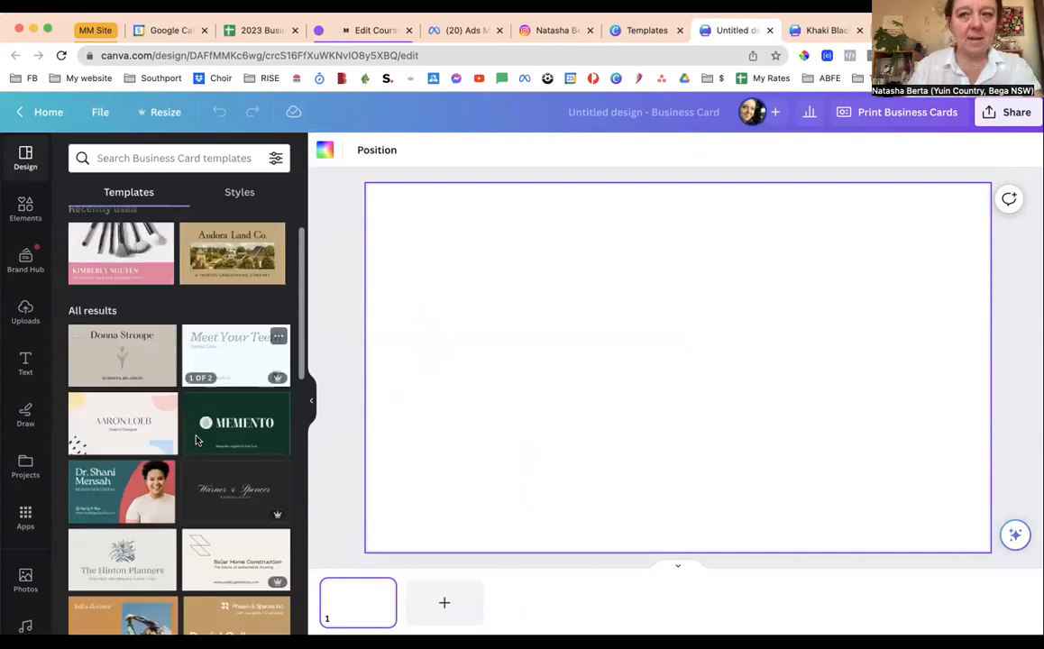
{"action": "scroll", "coordinate": [198, 440], "scroll_direction": "down", "scroll_amount": 2}
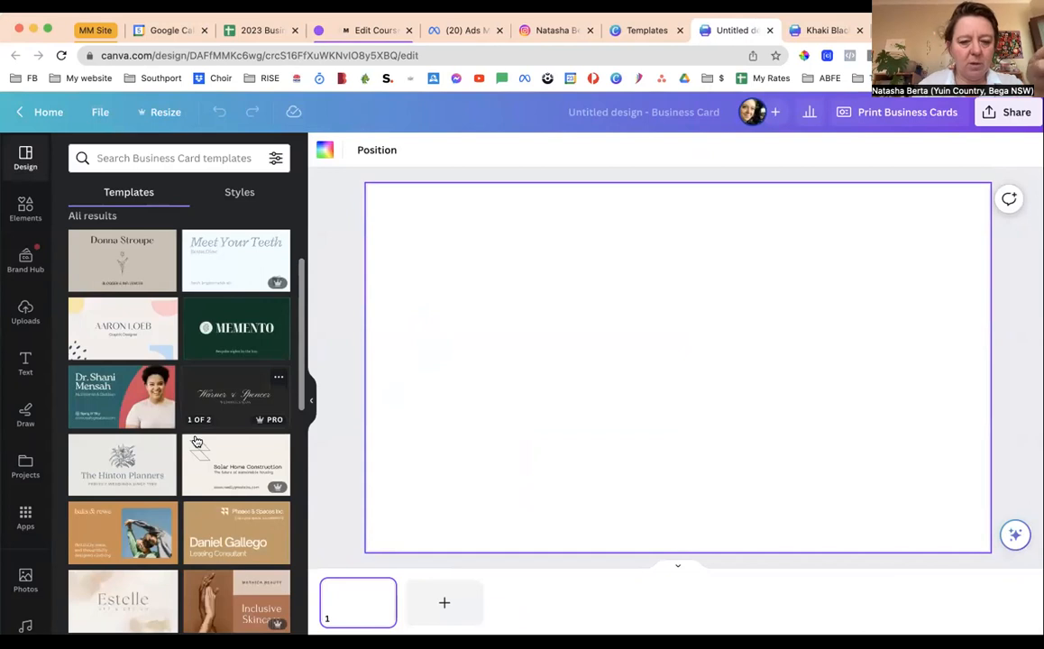
{"action": "scroll", "coordinate": [197, 441], "scroll_direction": "down", "scroll_amount": 10}
{"action": "scroll", "coordinate": [198, 441], "scroll_direction": "down", "scroll_amount": 4}
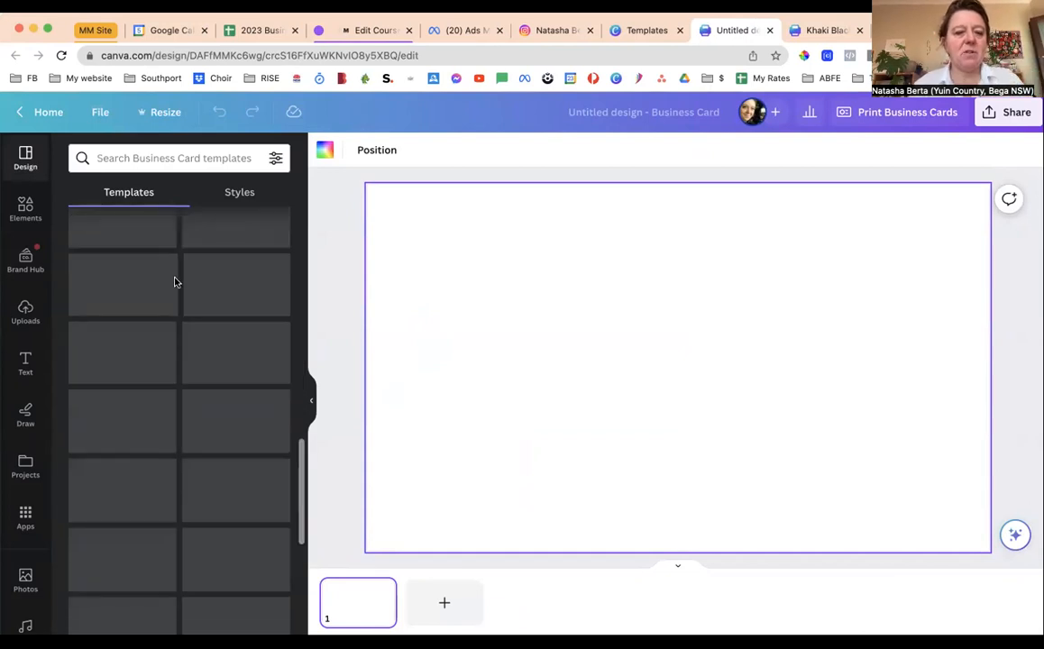
Search the business card templates for "boho"
{"action": "left_click", "coordinate": [150, 168]}
{"action": "left_click", "coordinate": [142, 158]}
{"action": "type", "text": "b"}
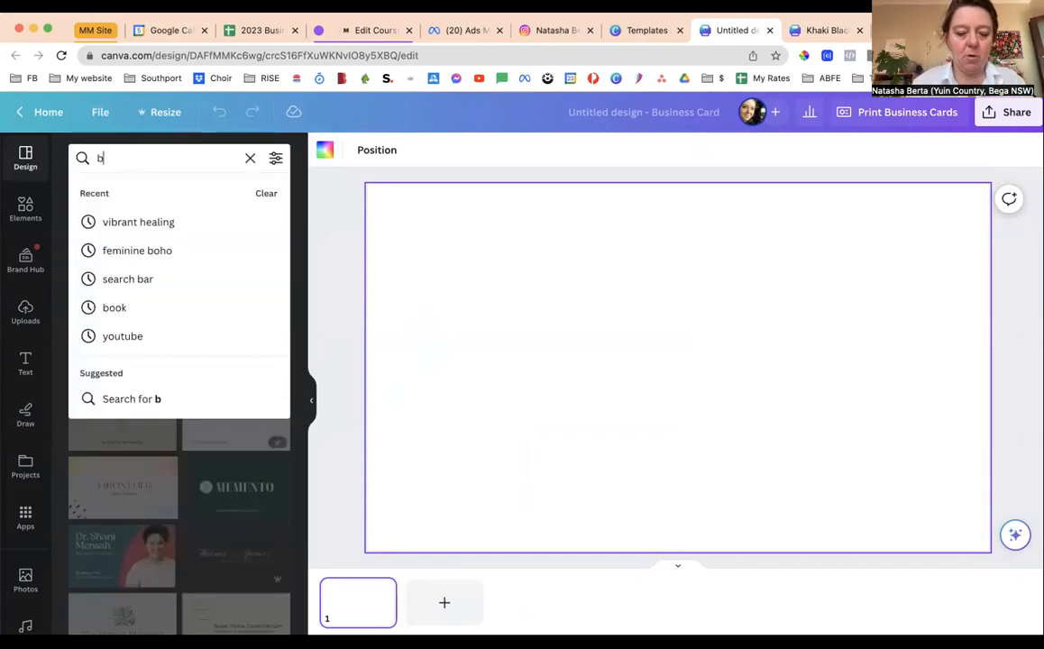
{"action": "type", "text": "oho"}
{"action": "key", "text": "Return"}
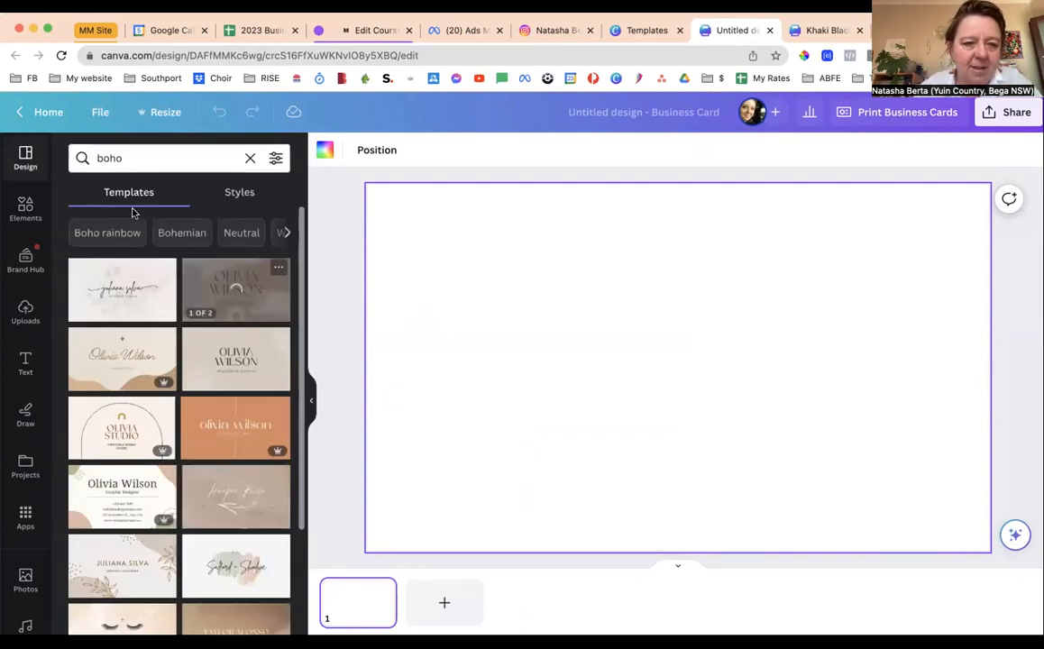
Replace the template search term with "colourful" and run the search
{"action": "double_click", "coordinate": [116, 157]}
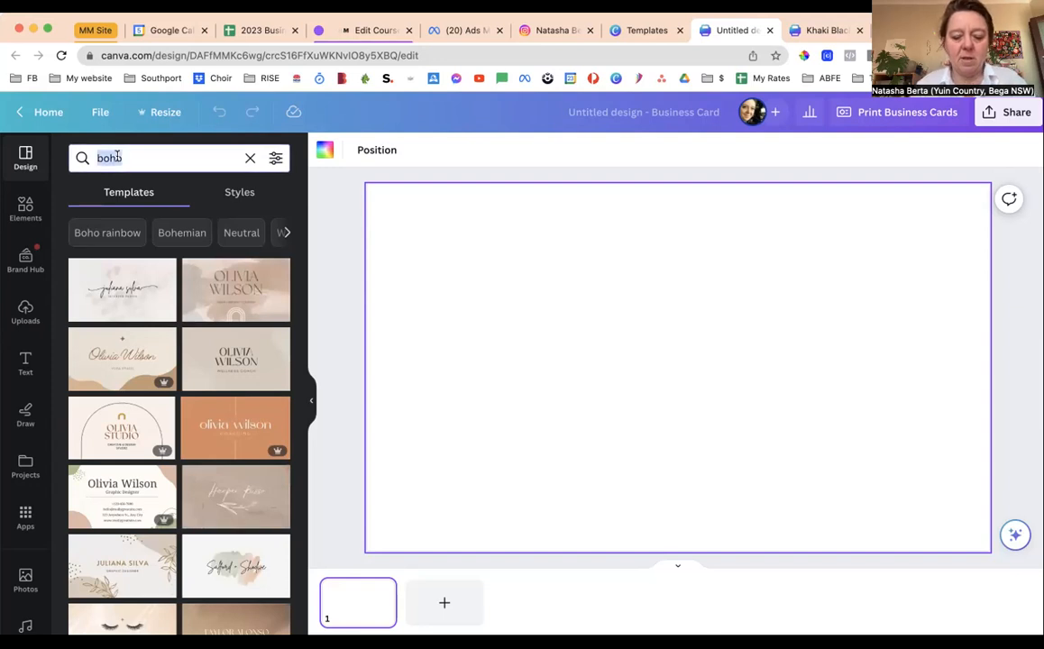
{"action": "type", "text": "colou"}
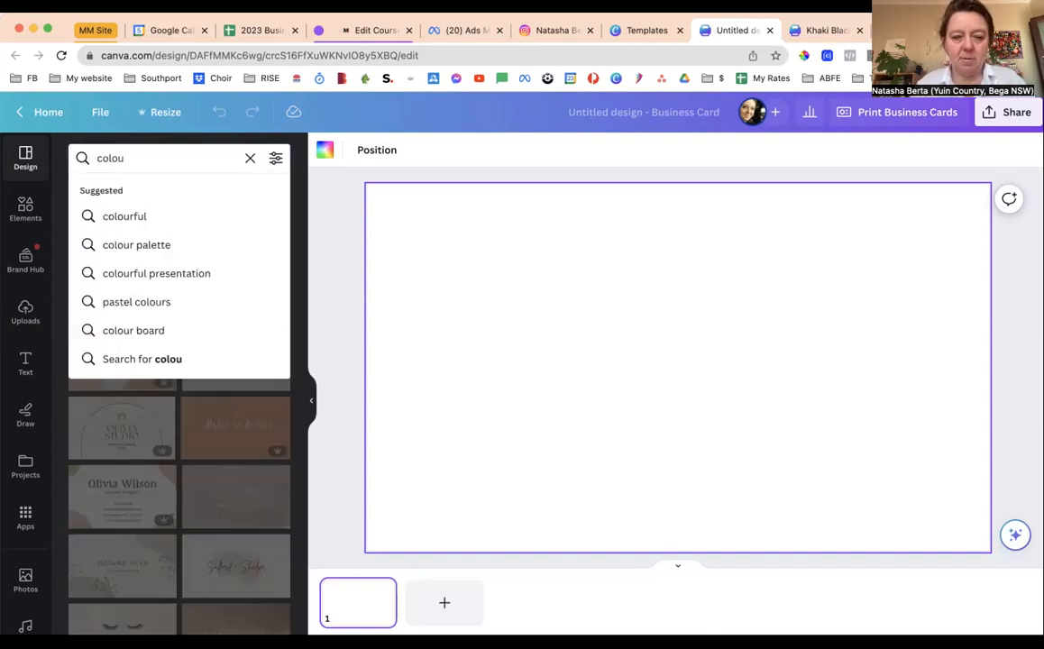
{"action": "key", "text": "BackSpace"}
{"action": "type", "text": "ur"}
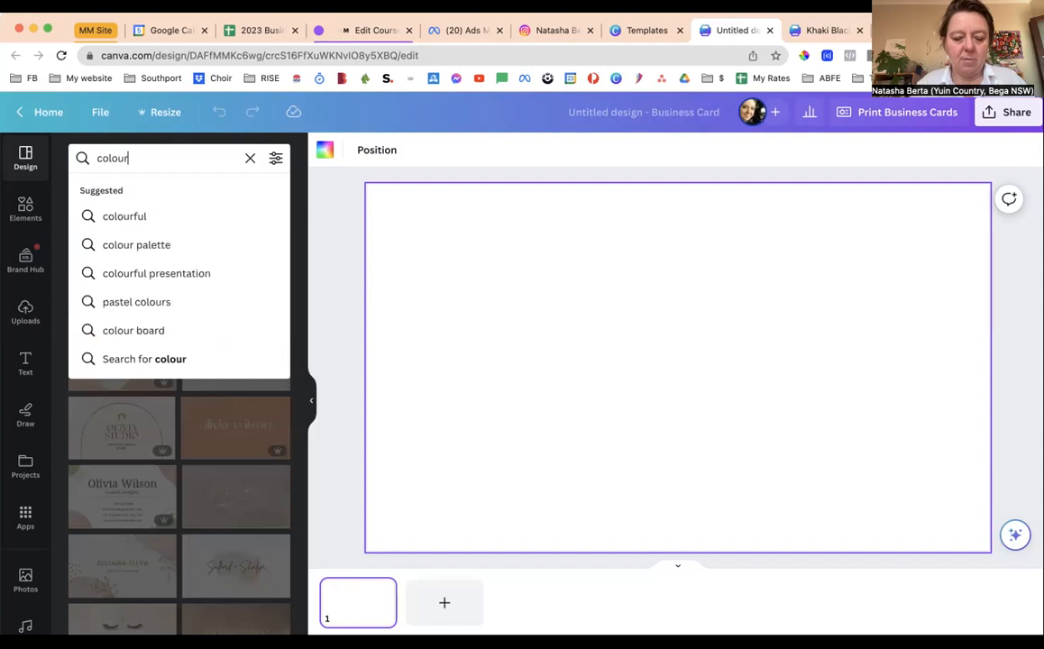
{"action": "type", "text": "ful"}
{"action": "key", "text": "Return"}
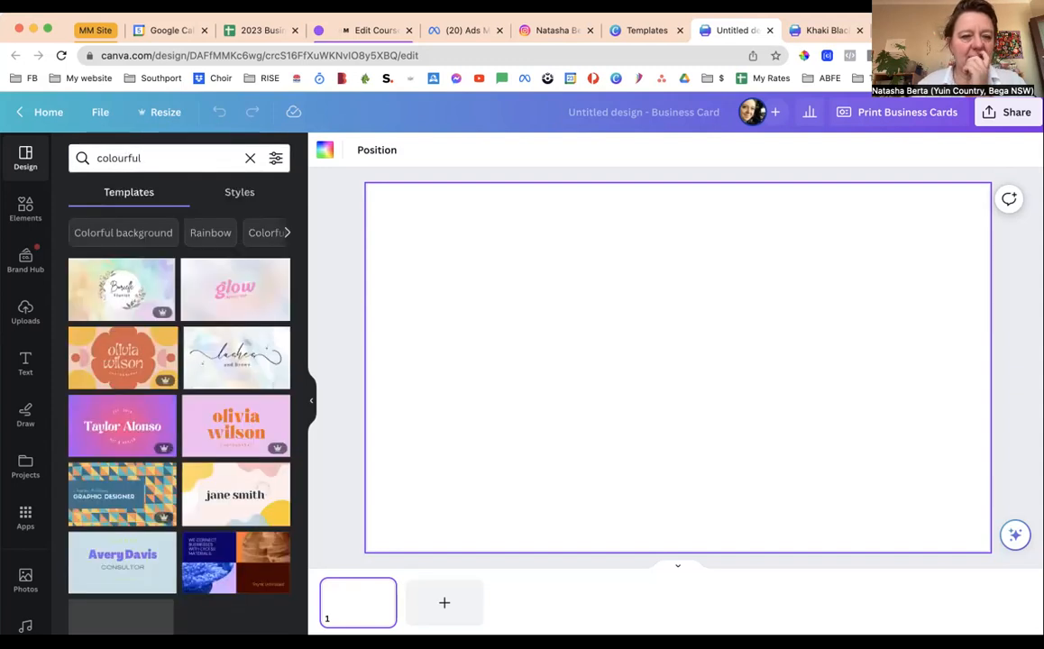
Search the business card templates for "earthy" instead
{"action": "triple_click", "coordinate": [118, 160]}
{"action": "type", "text": "earthy"}
{"action": "key", "text": "Return"}
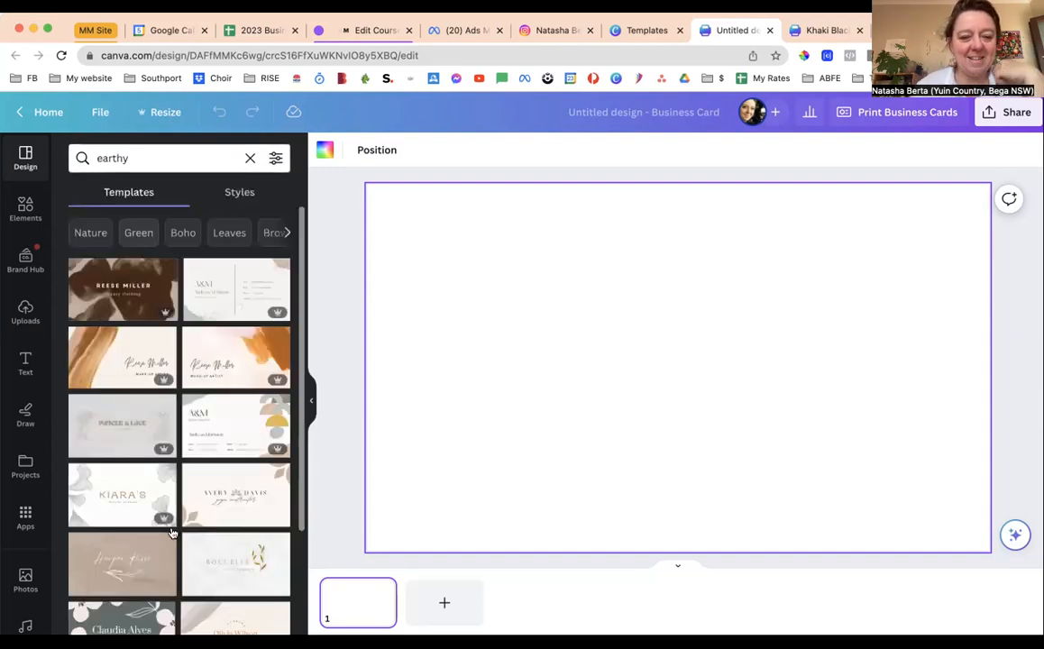
Look through the earthy business card templates for a suitable design
{"action": "left_click", "coordinate": [217, 497]}
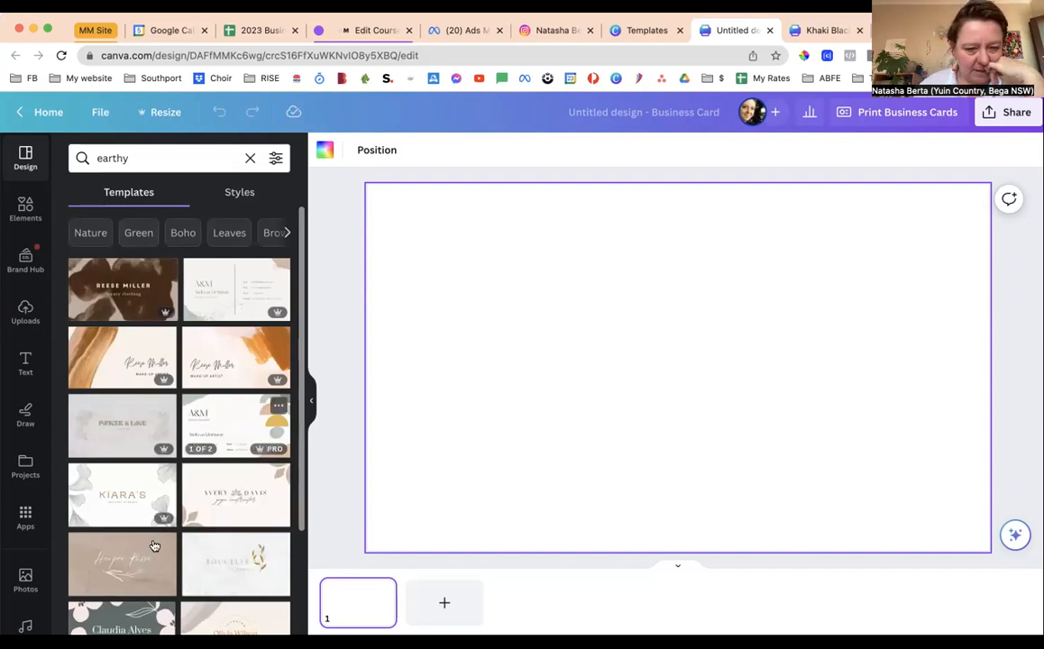
{"action": "scroll", "coordinate": [181, 555], "scroll_direction": "down", "scroll_amount": 2}
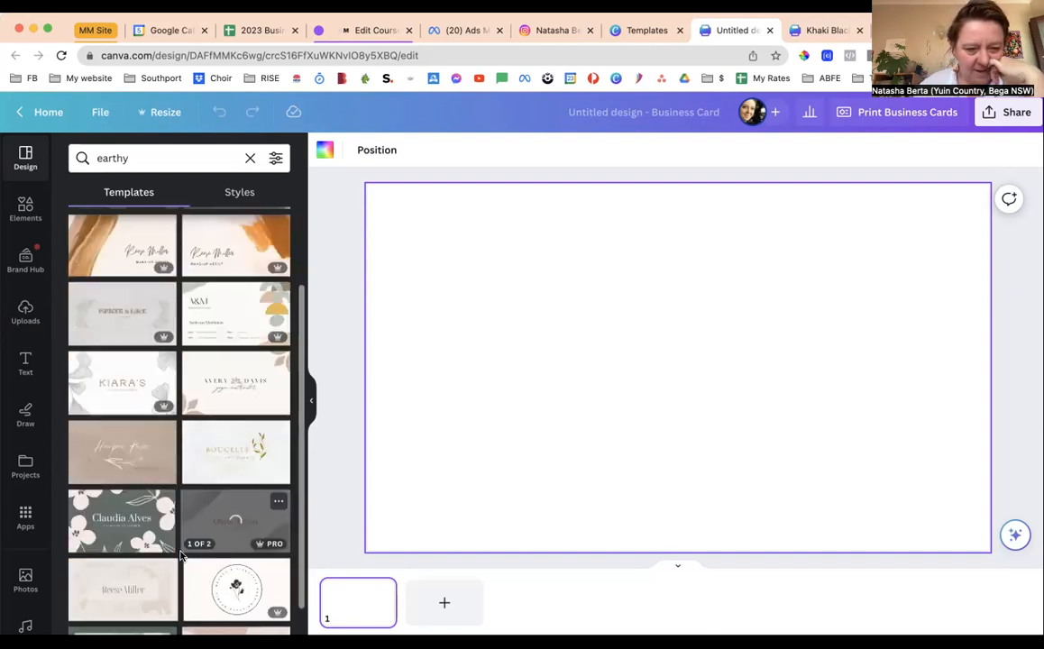
{"action": "scroll", "coordinate": [180, 556], "scroll_direction": "down", "scroll_amount": 1}
{"action": "scroll", "coordinate": [181, 556], "scroll_direction": "down", "scroll_amount": 1}
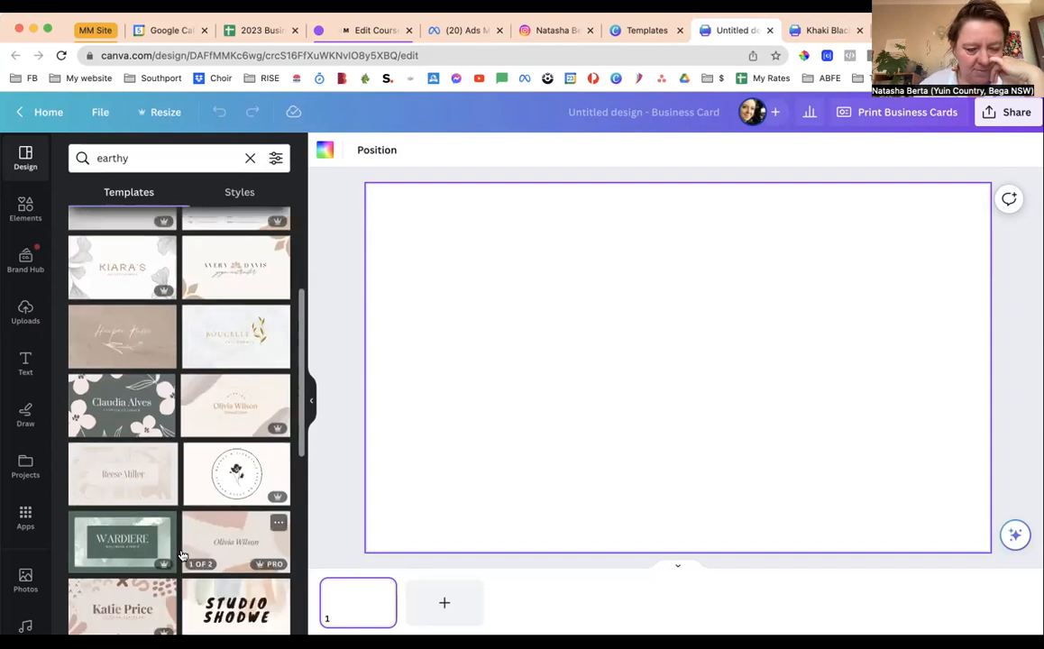
{"action": "scroll", "coordinate": [182, 556], "scroll_direction": "down", "scroll_amount": 1}
{"action": "scroll", "coordinate": [181, 556], "scroll_direction": "down", "scroll_amount": 2}
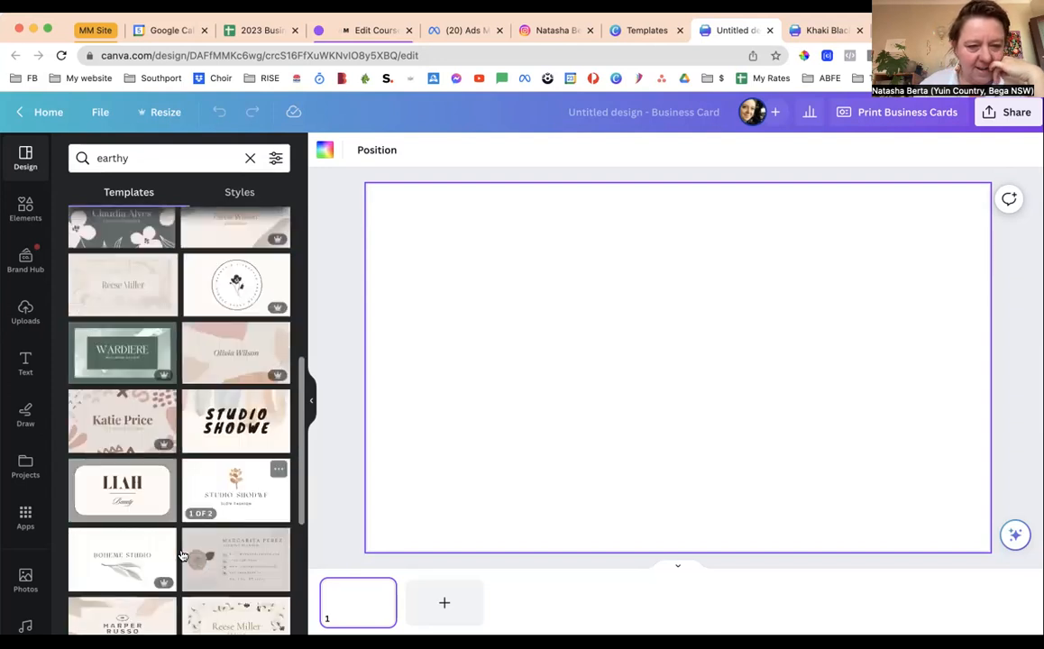
{"action": "scroll", "coordinate": [182, 556], "scroll_direction": "down", "scroll_amount": 2}
{"action": "scroll", "coordinate": [181, 555], "scroll_direction": "down", "scroll_amount": 1}
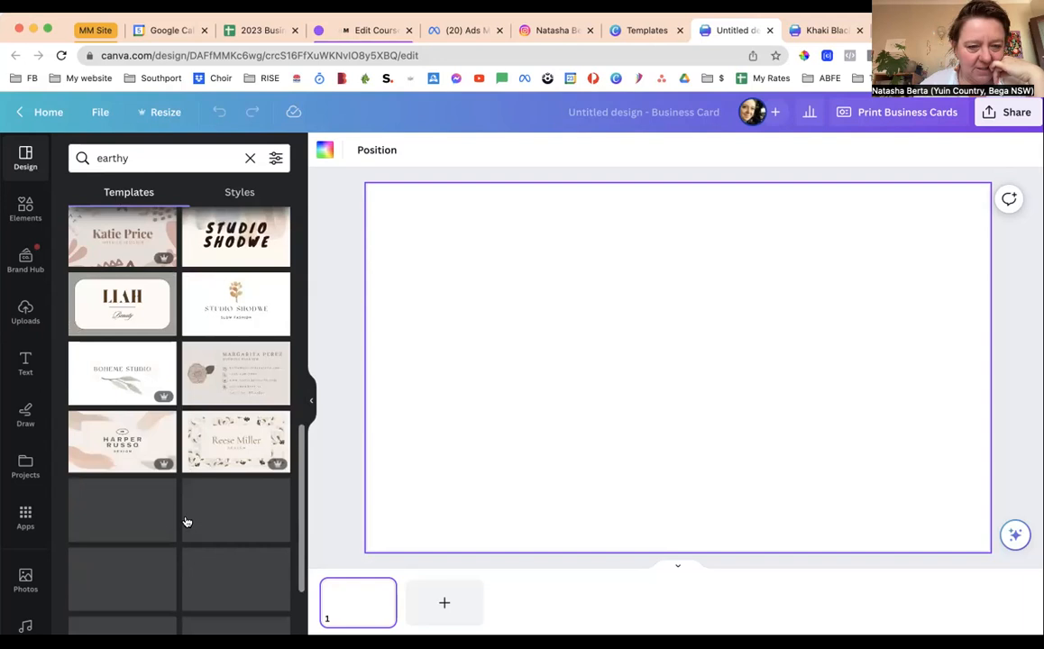
{"action": "scroll", "coordinate": [149, 520], "scroll_direction": "down", "scroll_amount": 1}
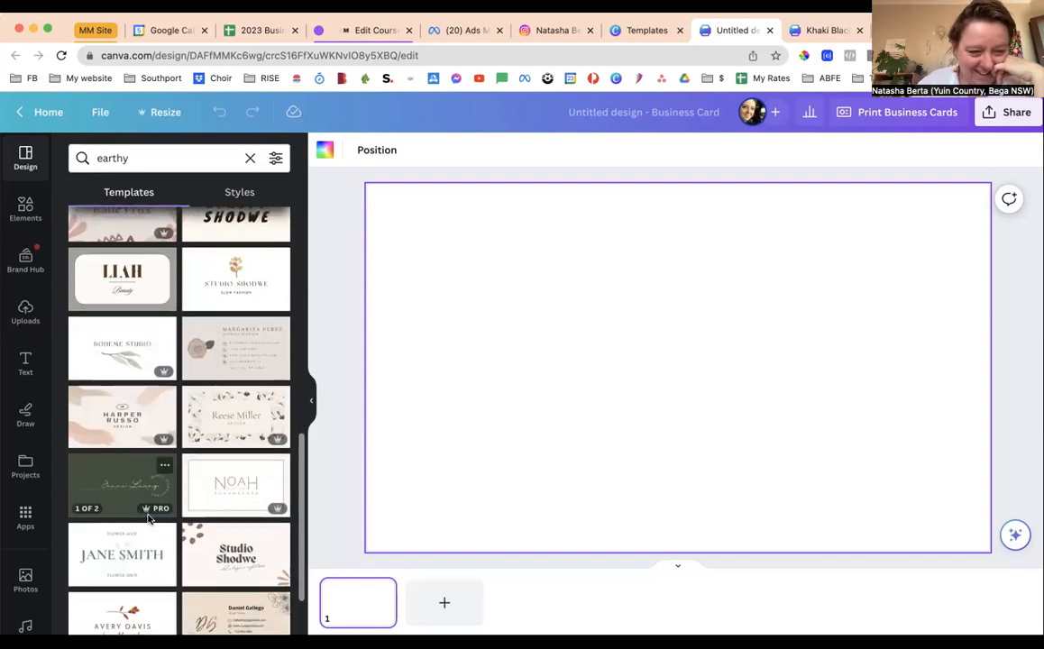
{"action": "scroll", "coordinate": [149, 521], "scroll_direction": "down", "scroll_amount": 2}
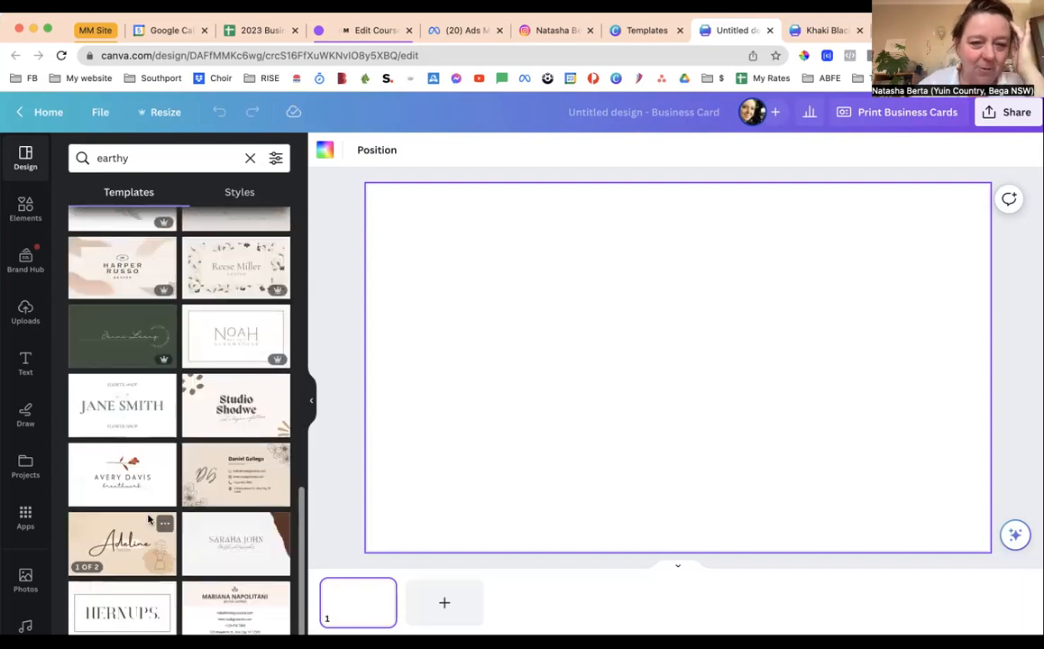
{"action": "scroll", "coordinate": [144, 487], "scroll_direction": "up", "scroll_amount": 10}
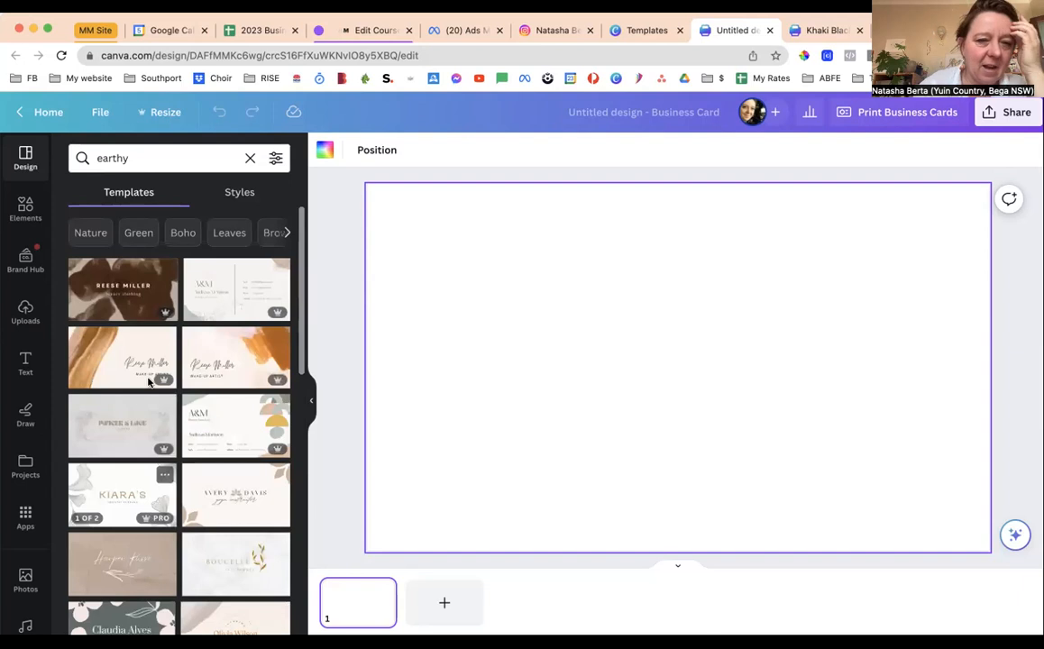
Change the template search back to "boho" and run it
{"action": "left_click", "coordinate": [133, 159]}
{"action": "type", "text": "bo"}
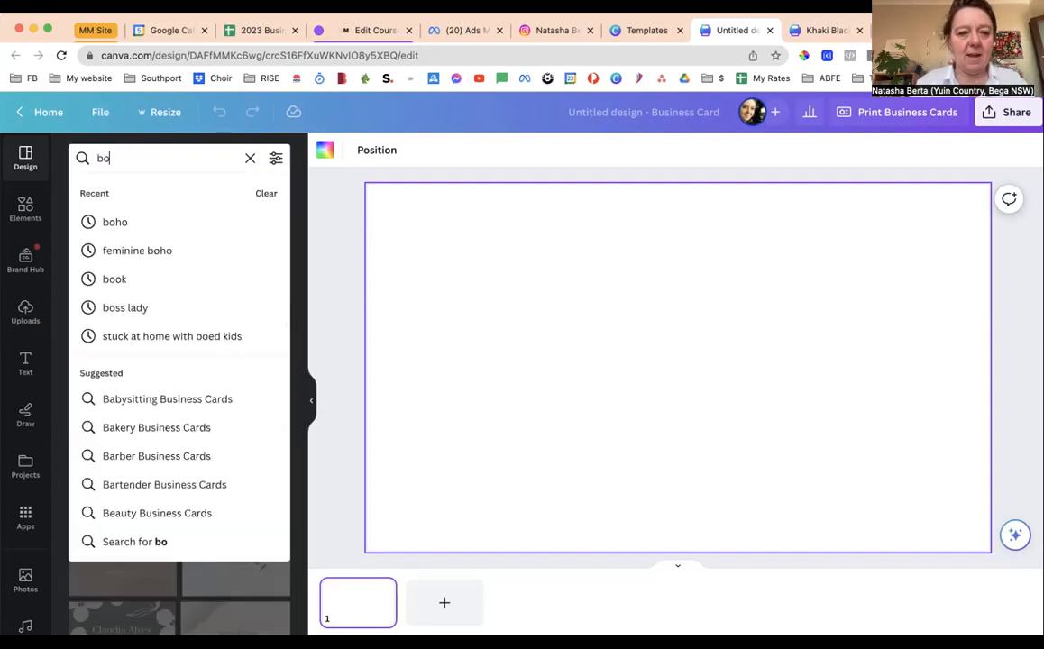
{"action": "type", "text": "ho"}
{"action": "key", "text": "Return"}
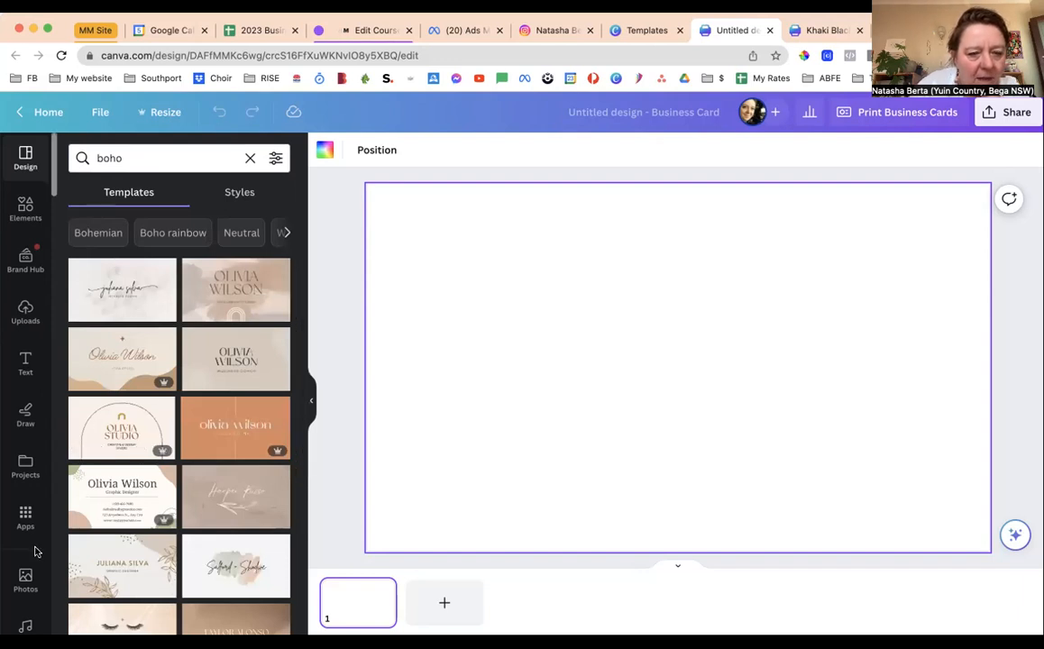
Apply the cover page of the Neutral Plant Shadow Calligraphy Flourish Stylist Business Card template and return to the boho results
{"action": "left_click", "coordinate": [131, 286]}
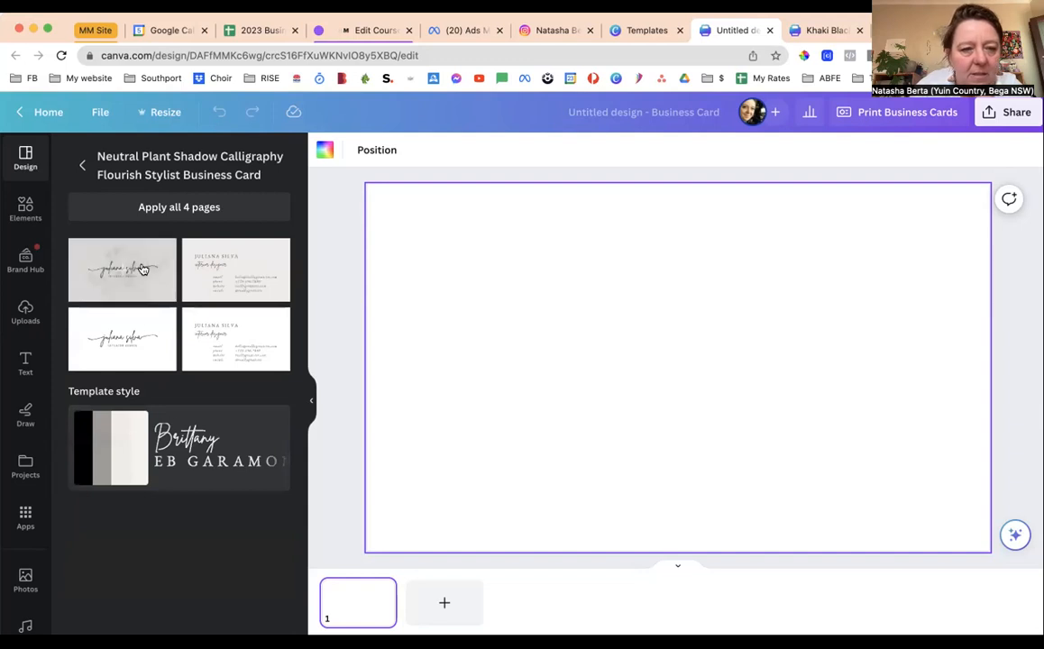
{"action": "left_click", "coordinate": [141, 268]}
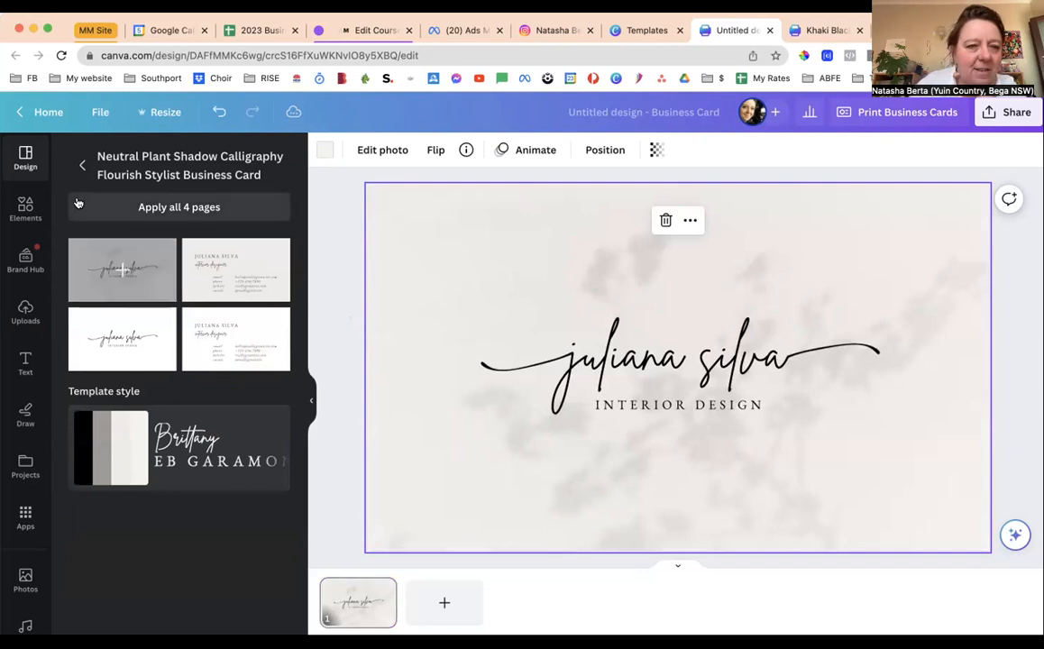
{"action": "left_click", "coordinate": [82, 162]}
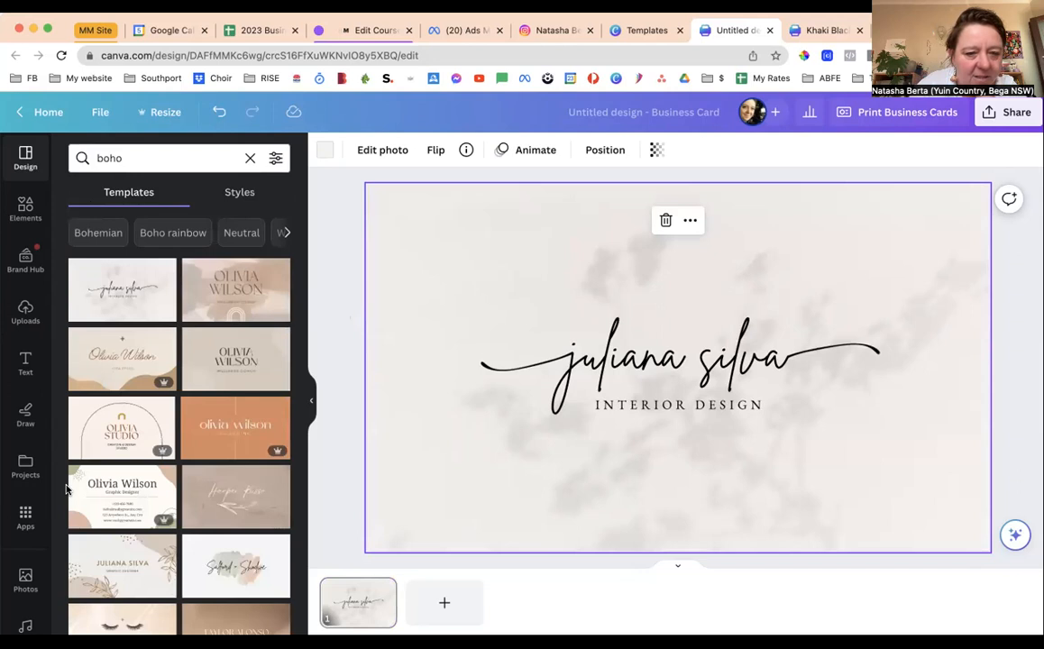
Look through the boho business card templates for another suitable design
{"action": "scroll", "coordinate": [113, 523], "scroll_direction": "down", "scroll_amount": 2}
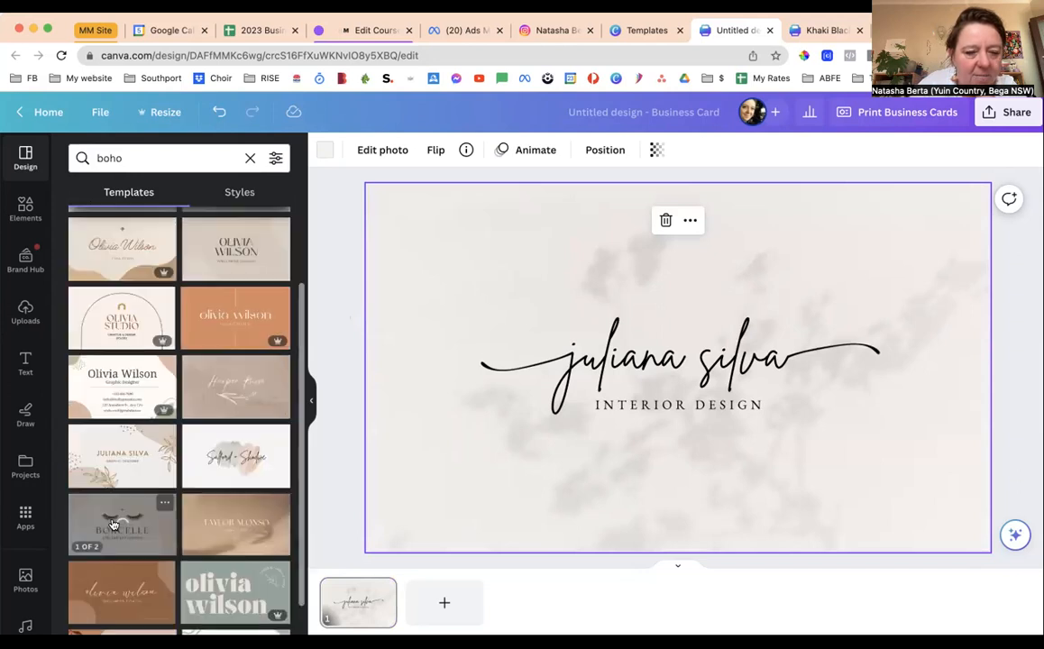
{"action": "scroll", "coordinate": [113, 518], "scroll_direction": "down", "scroll_amount": 3}
{"action": "scroll", "coordinate": [230, 550], "scroll_direction": "down", "scroll_amount": 1}
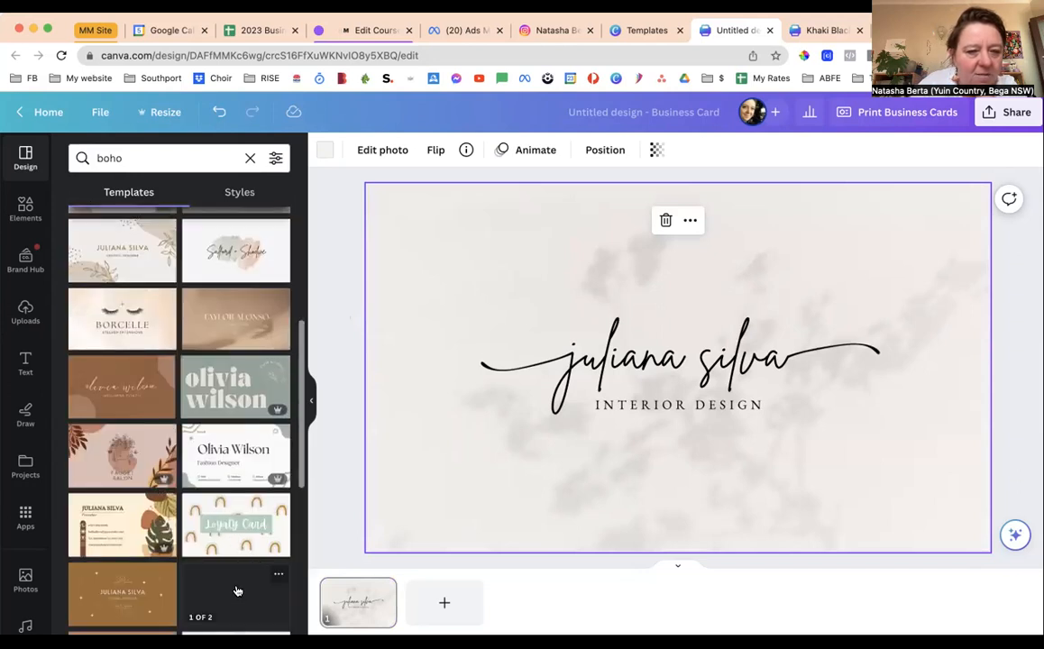
{"action": "scroll", "coordinate": [238, 591], "scroll_direction": "down", "scroll_amount": 1}
{"action": "scroll", "coordinate": [237, 591], "scroll_direction": "down", "scroll_amount": 2}
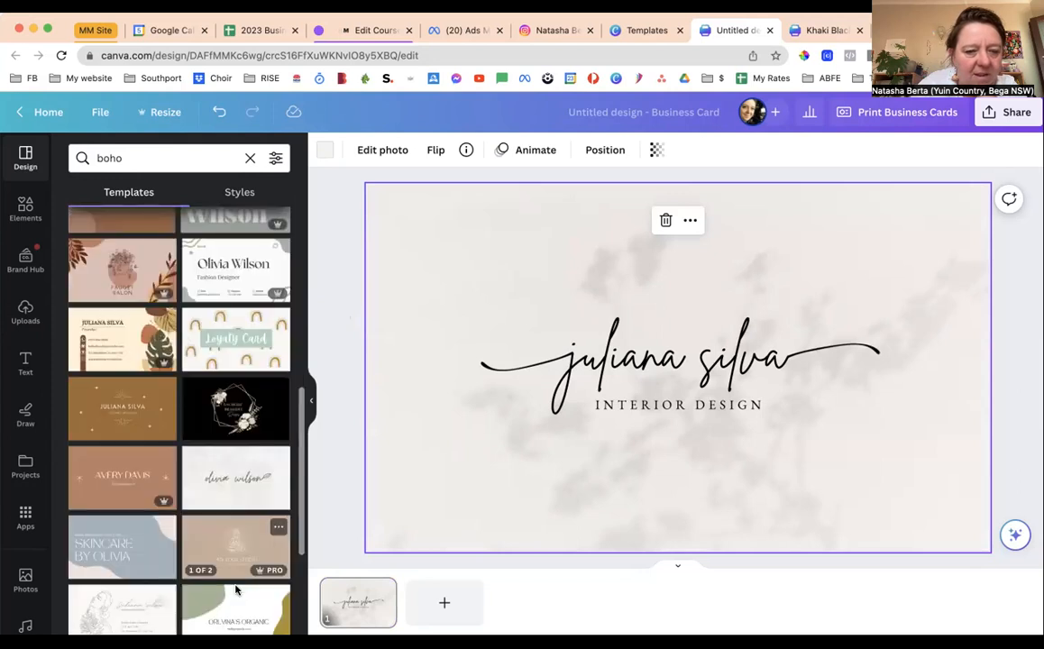
{"action": "scroll", "coordinate": [236, 591], "scroll_direction": "down", "scroll_amount": 2}
{"action": "scroll", "coordinate": [235, 590], "scroll_direction": "down", "scroll_amount": 1}
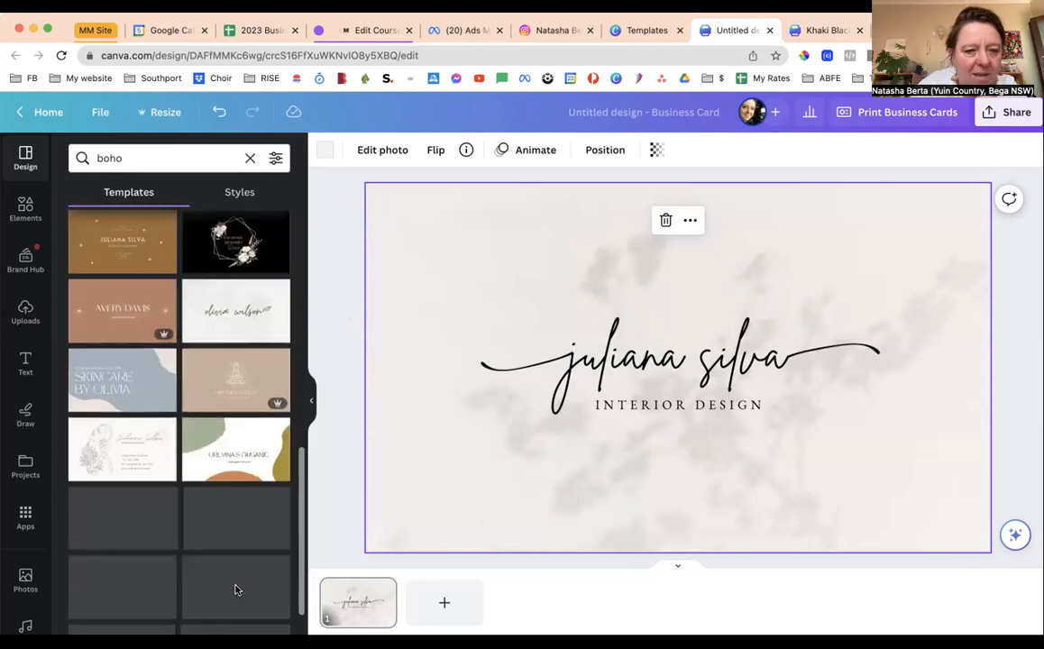
{"action": "scroll", "coordinate": [236, 591], "scroll_direction": "down", "scroll_amount": 1}
{"action": "scroll", "coordinate": [235, 591], "scroll_direction": "down", "scroll_amount": 1}
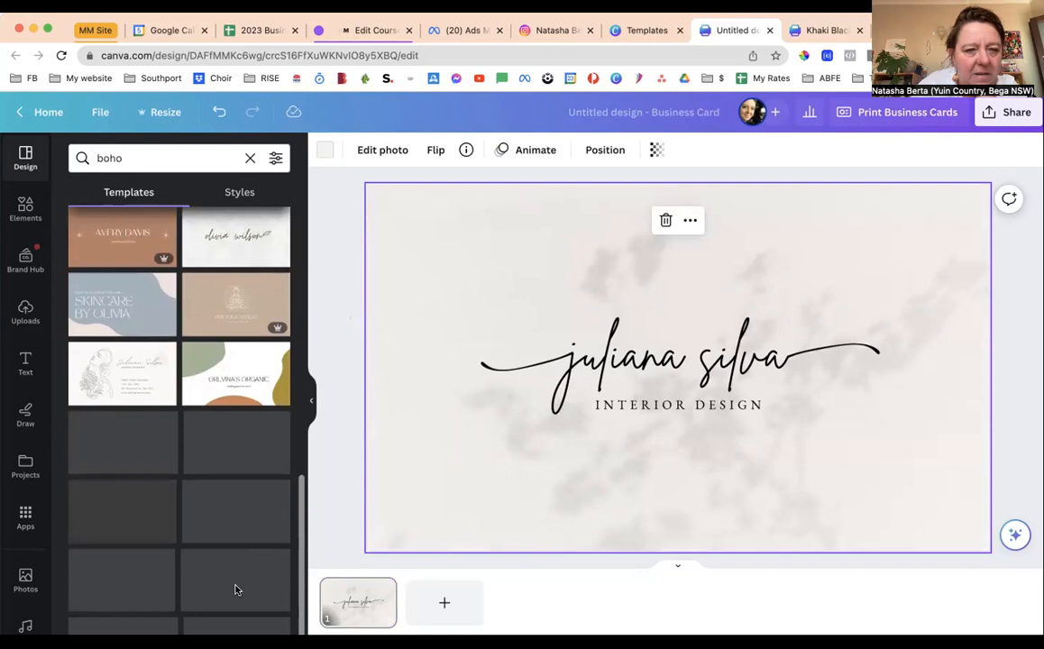
{"action": "scroll", "coordinate": [235, 591], "scroll_direction": "up", "scroll_amount": 4}
{"action": "scroll", "coordinate": [237, 591], "scroll_direction": "up", "scroll_amount": 4}
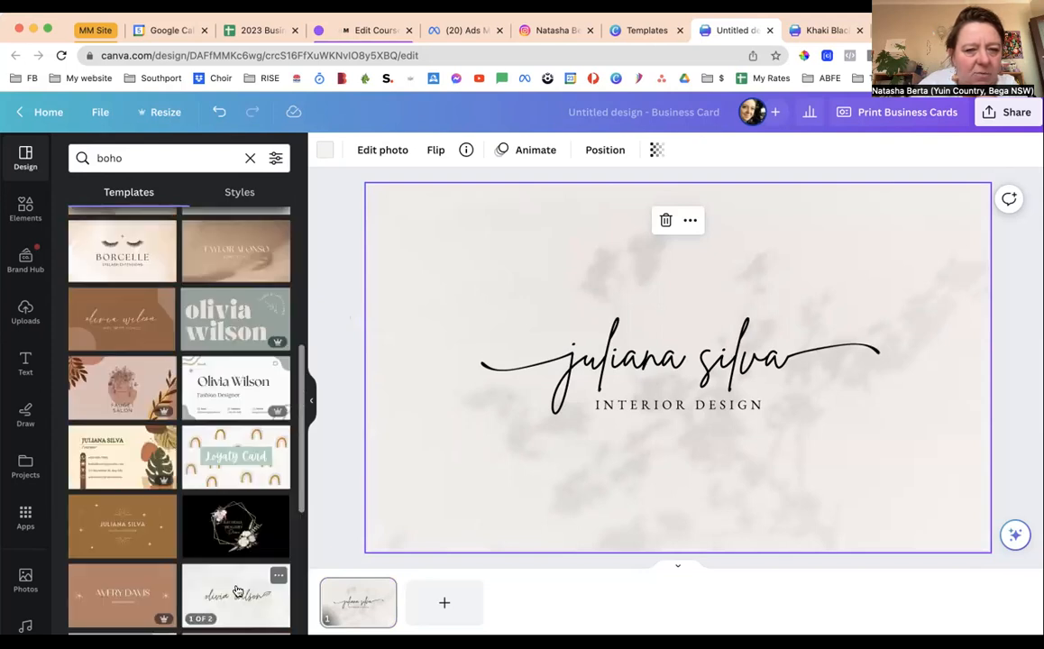
{"action": "scroll", "coordinate": [237, 591], "scroll_direction": "up", "scroll_amount": 2}
{"action": "scroll", "coordinate": [246, 406], "scroll_direction": "up", "scroll_amount": 2}
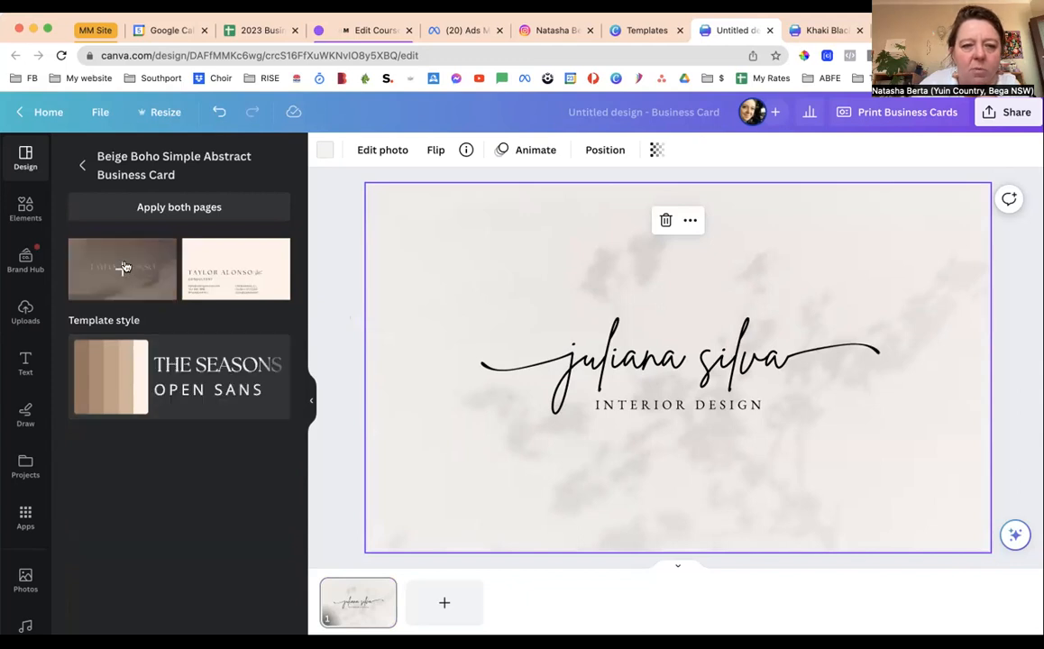
Replace the card with the cover page of the Beige Boho Simple Abstract Business Card template and return to the boho results
{"action": "left_click", "coordinate": [156, 286]}
{"action": "left_click", "coordinate": [427, 394]}
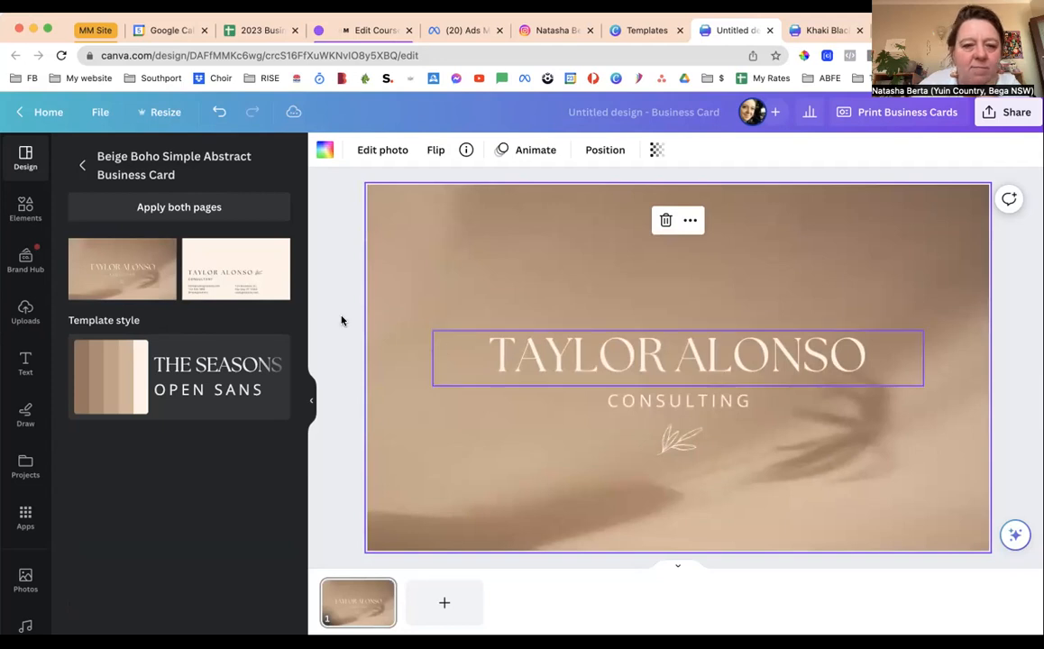
{"action": "left_click", "coordinate": [84, 162]}
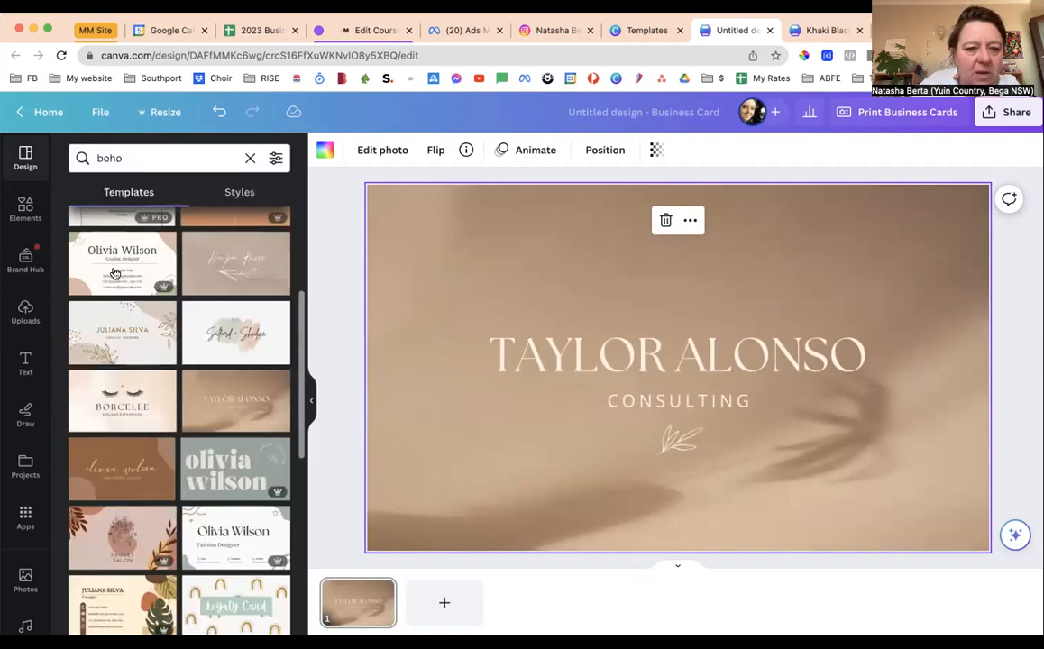
{"action": "scroll", "coordinate": [144, 357], "scroll_direction": "up", "scroll_amount": 2}
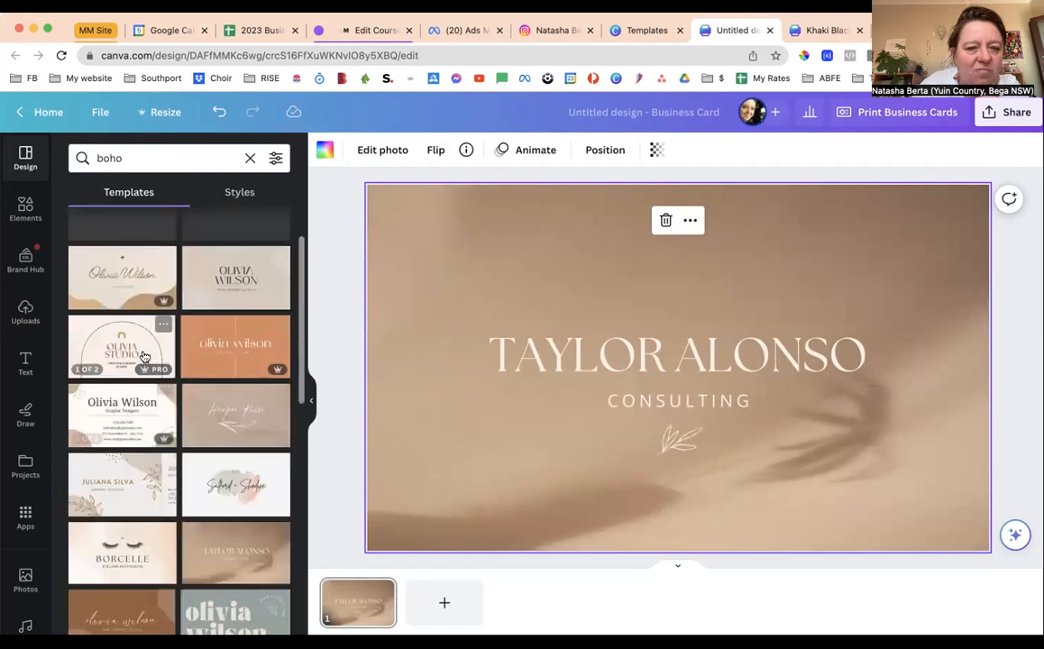
{"action": "scroll", "coordinate": [144, 357], "scroll_direction": "up", "scroll_amount": 1}
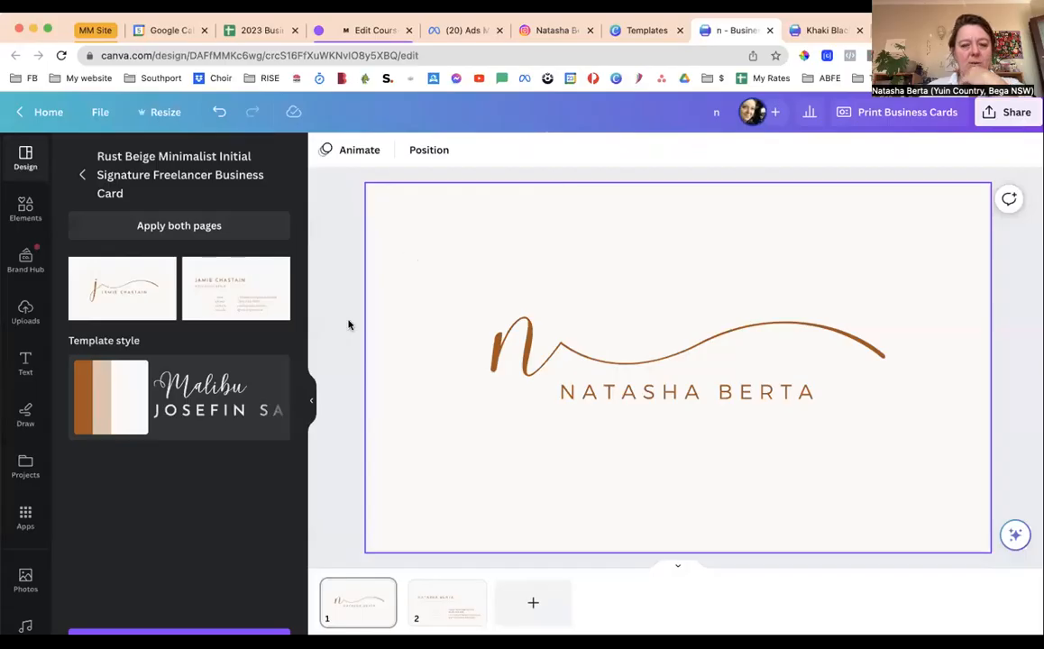
{"action": "scroll", "coordinate": [346, 379], "scroll_direction": "down", "scroll_amount": 2}
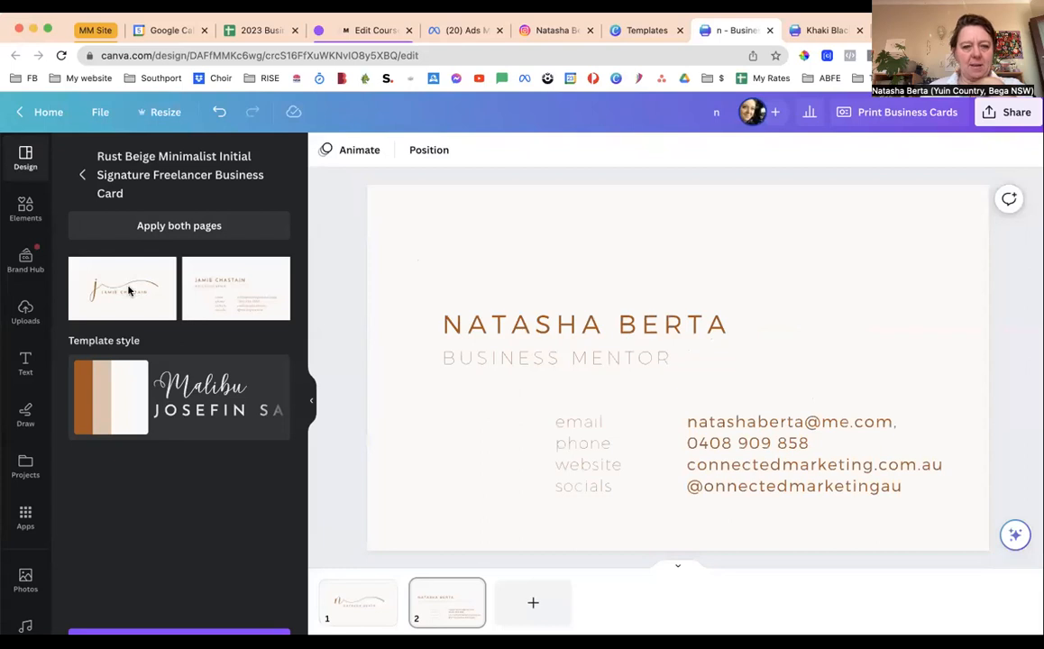
{"action": "left_click", "coordinate": [212, 307]}
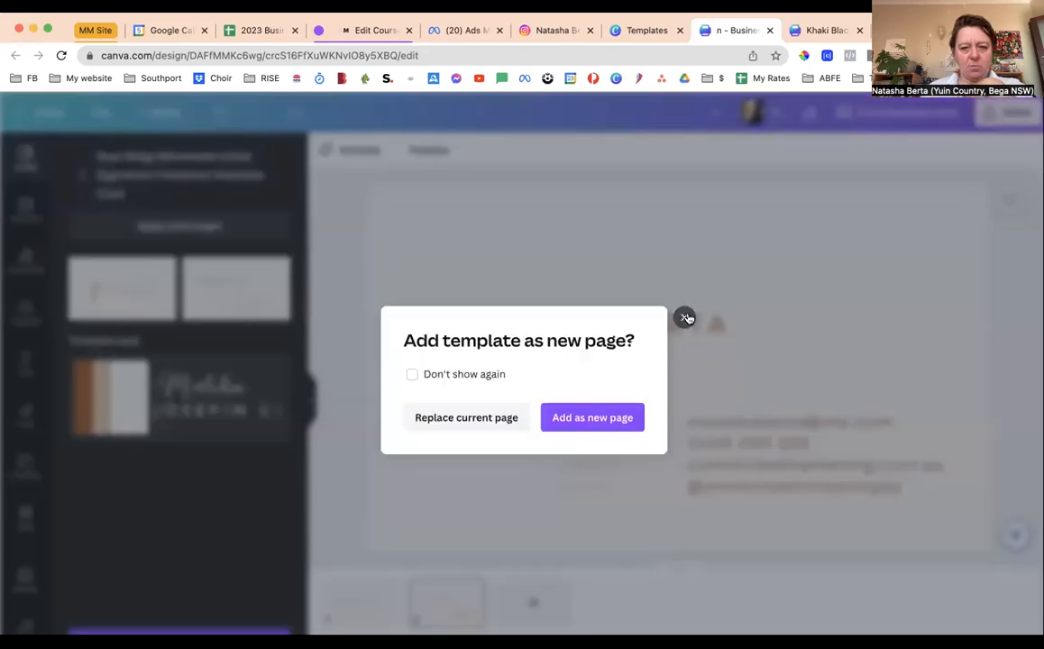
{"action": "left_click", "coordinate": [684, 318]}
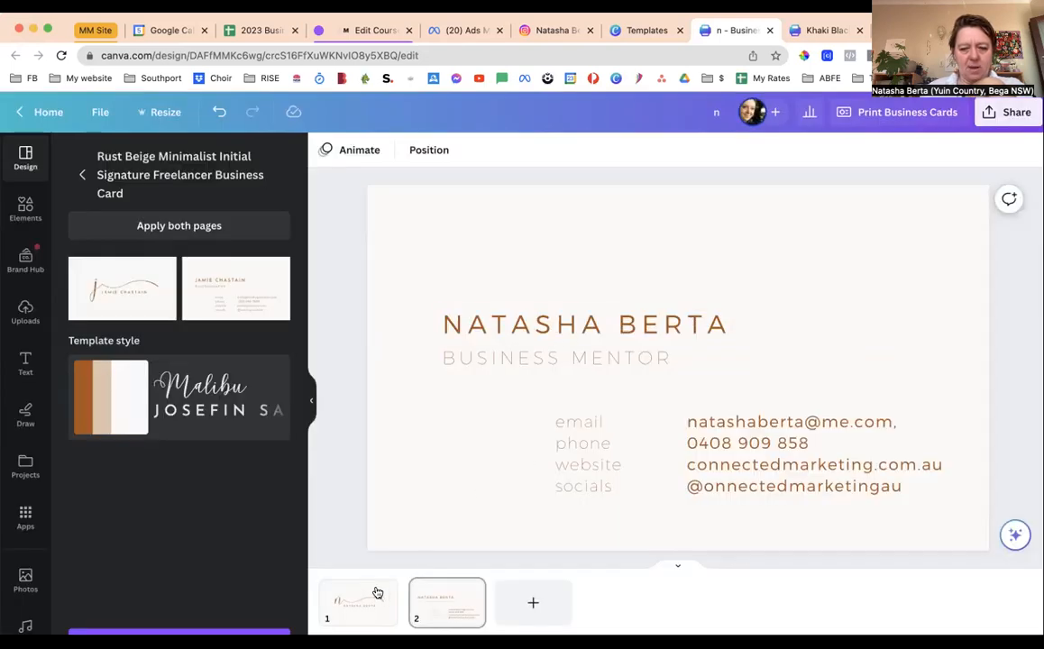
{"action": "scroll", "coordinate": [343, 505], "scroll_direction": "up", "scroll_amount": 2}
{"action": "right_click", "coordinate": [347, 441]}
{"action": "left_click", "coordinate": [371, 466]}
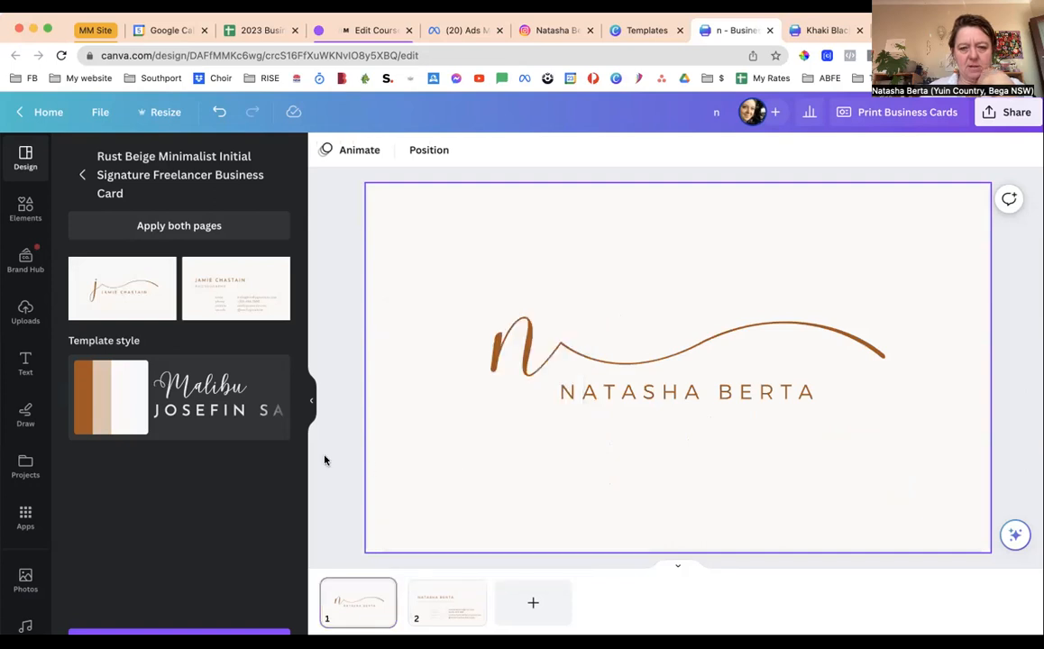
Recolour the script initial and the curved line on the front page to the brand kit's dark charcoal
{"action": "left_click", "coordinate": [453, 316]}
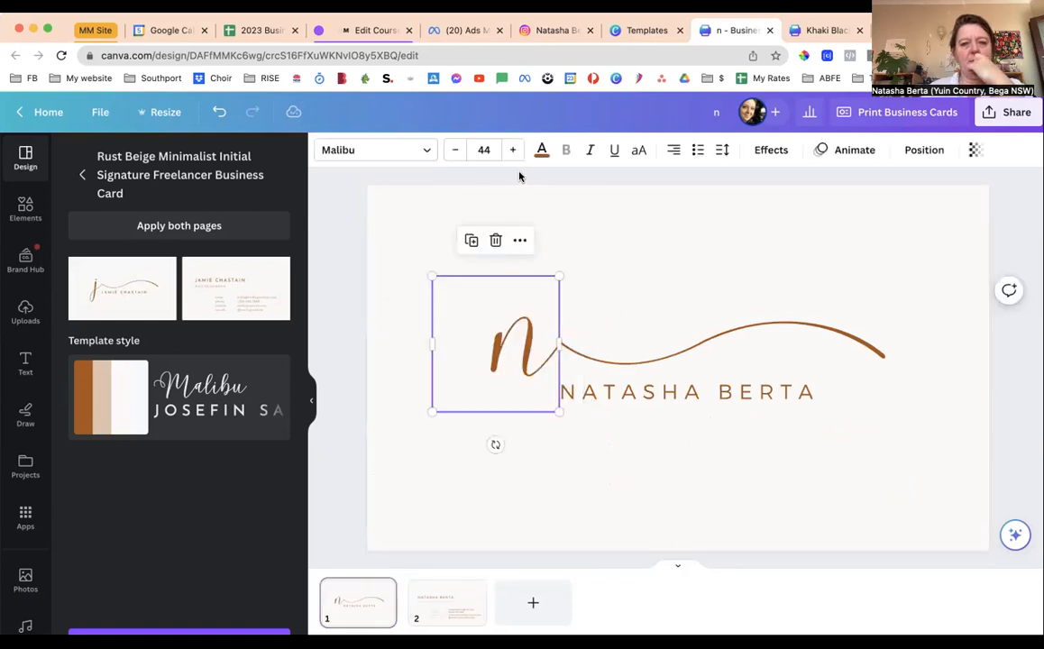
{"action": "left_click", "coordinate": [542, 151]}
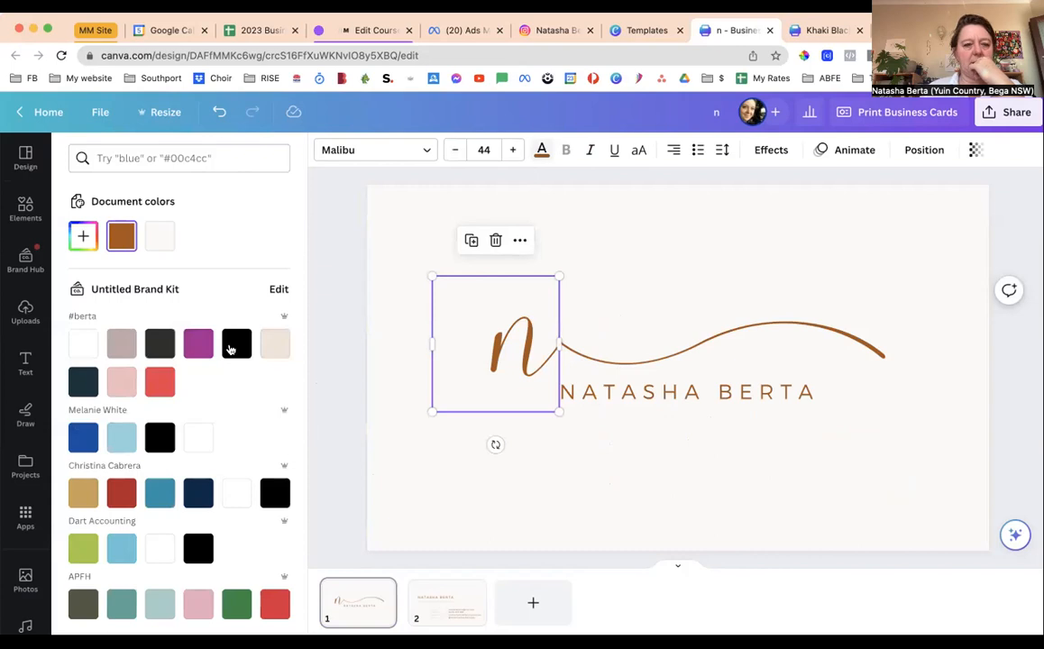
{"action": "left_click", "coordinate": [158, 351]}
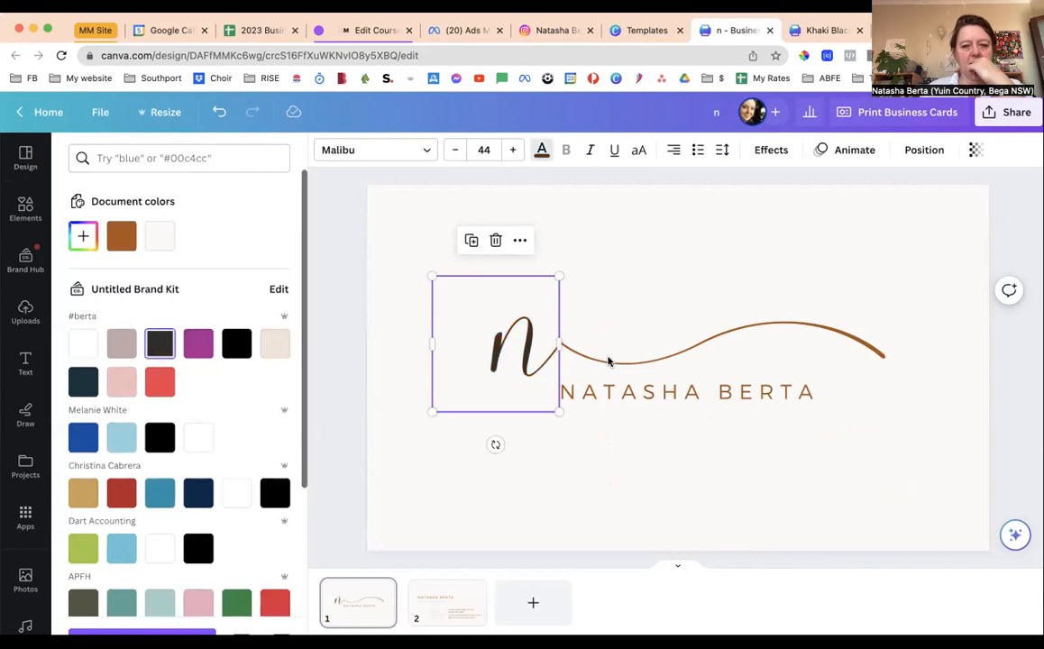
{"action": "left_click", "coordinate": [677, 357]}
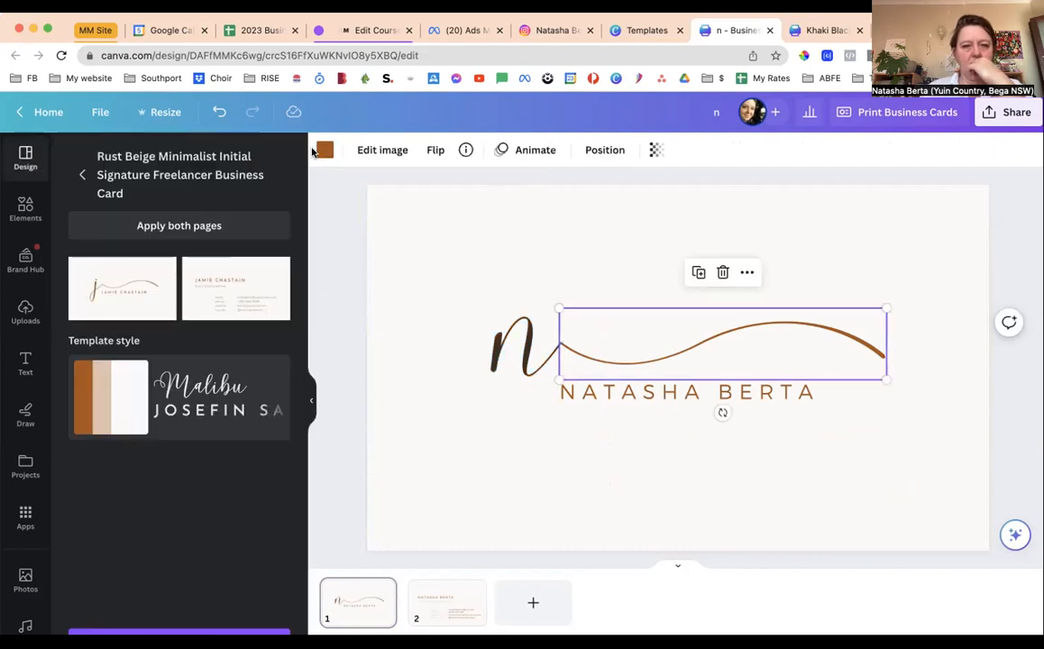
{"action": "left_click", "coordinate": [325, 150]}
{"action": "left_click", "coordinate": [160, 342]}
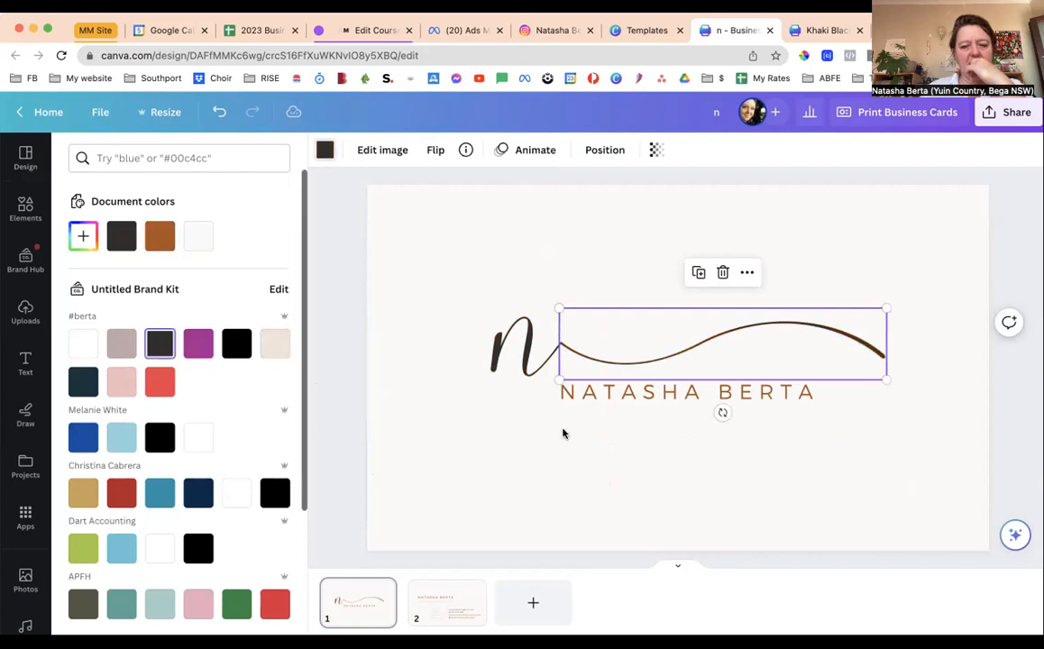
Recolour the name text beneath the curved line on the front page to the same dark charcoal
{"action": "left_click", "coordinate": [631, 392]}
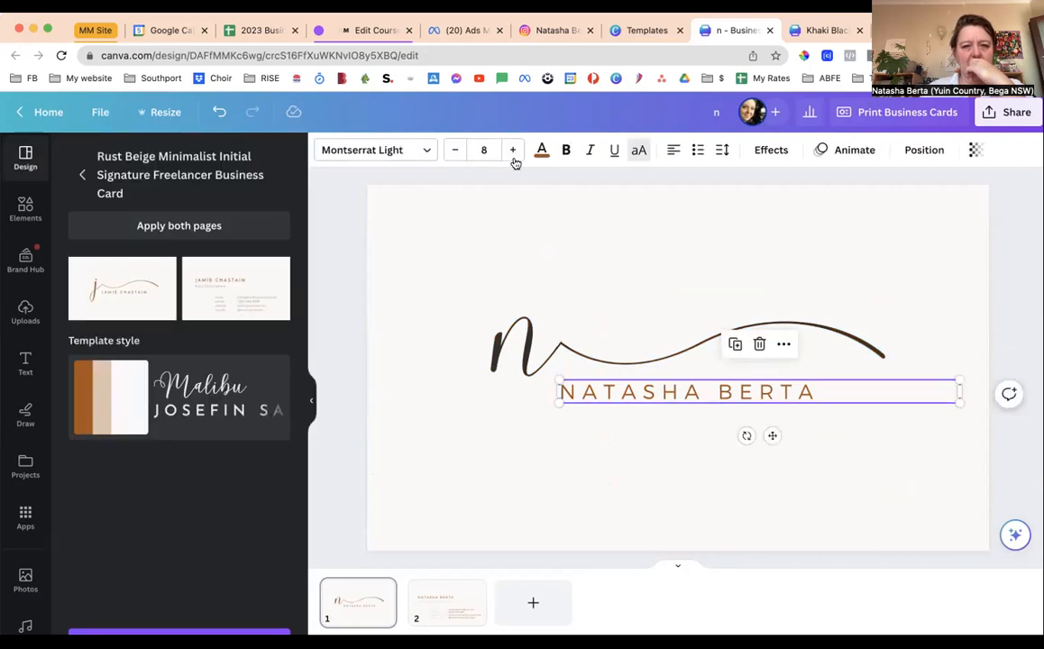
{"action": "left_click", "coordinate": [542, 150]}
{"action": "left_click", "coordinate": [160, 343]}
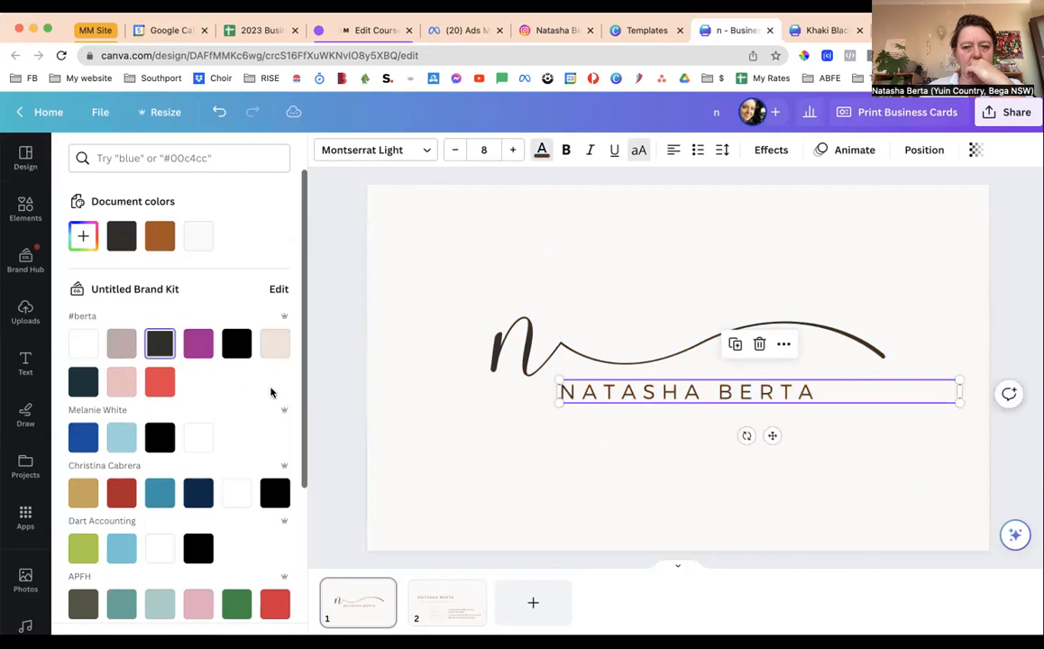
{"action": "left_click", "coordinate": [444, 598]}
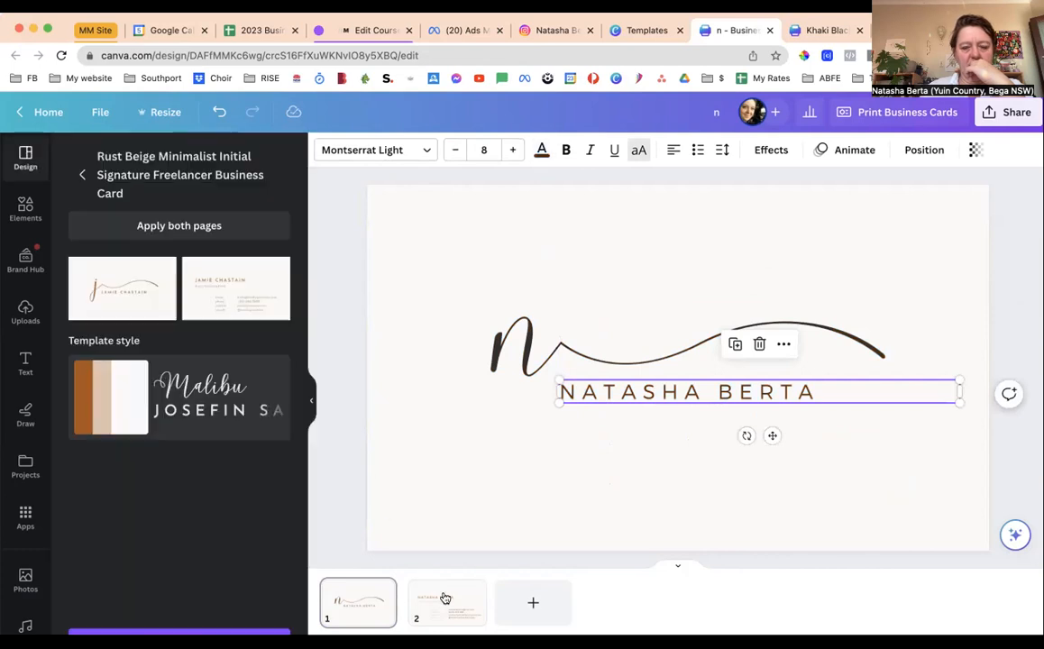
Check the fonts used for the script initial and the name on the front page
{"action": "left_click", "coordinate": [504, 360]}
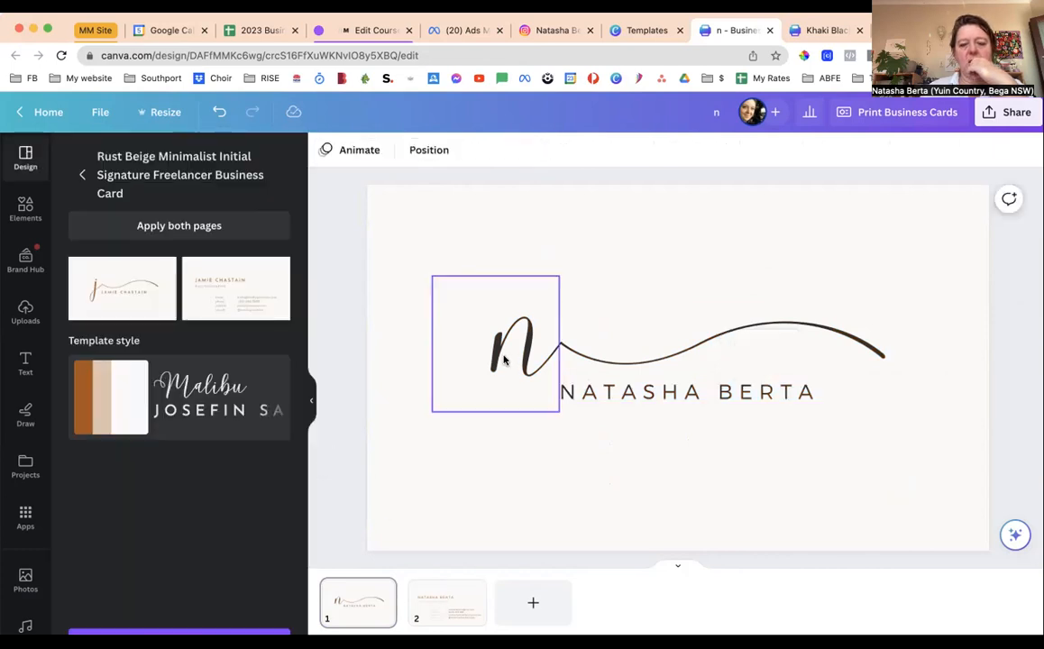
{"action": "left_click", "coordinate": [504, 360]}
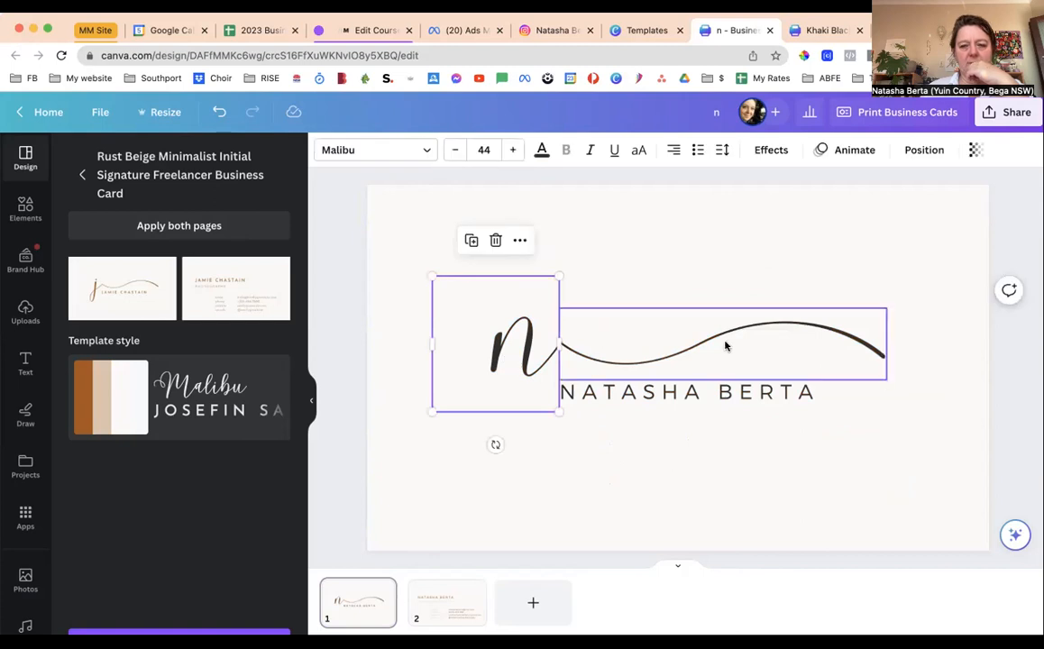
{"action": "left_click", "coordinate": [346, 448]}
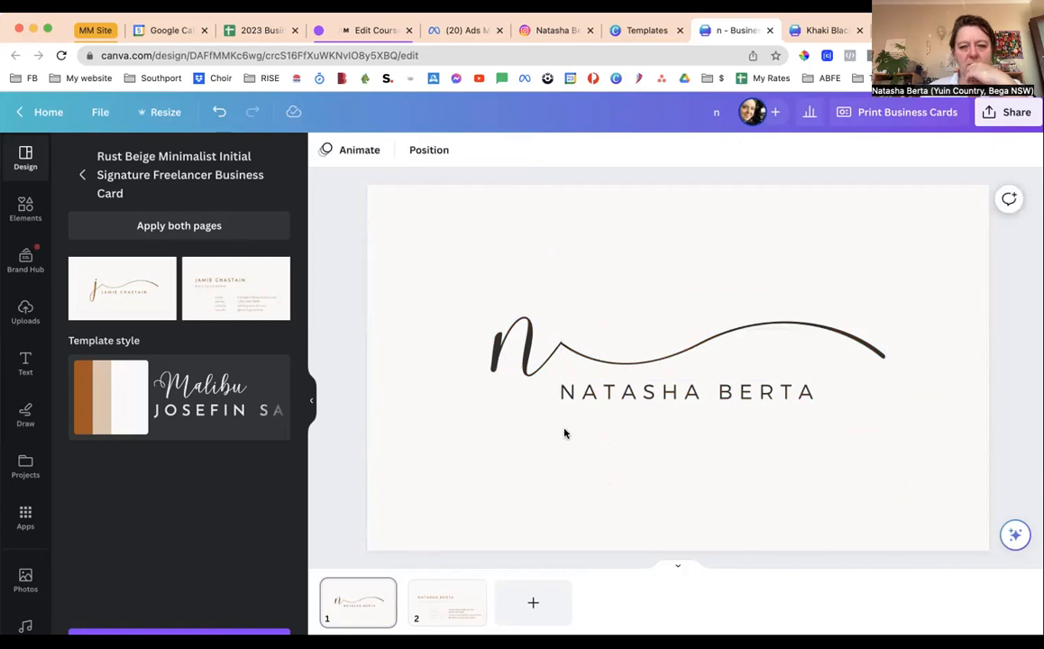
{"action": "left_click", "coordinate": [620, 397]}
{"action": "left_click", "coordinate": [349, 147]}
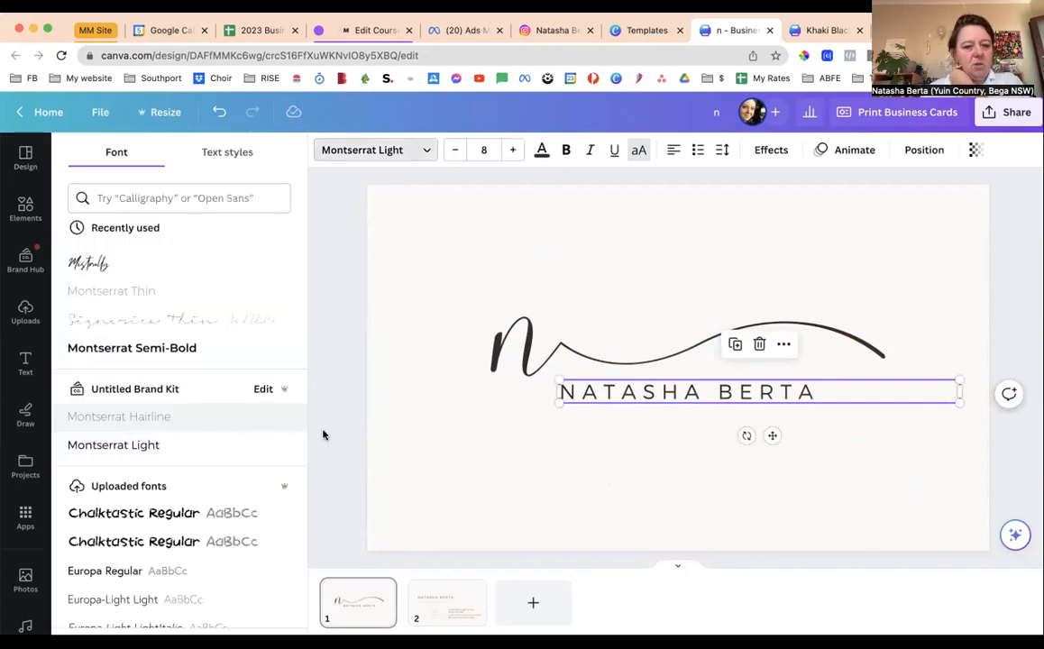
{"action": "left_click", "coordinate": [383, 502]}
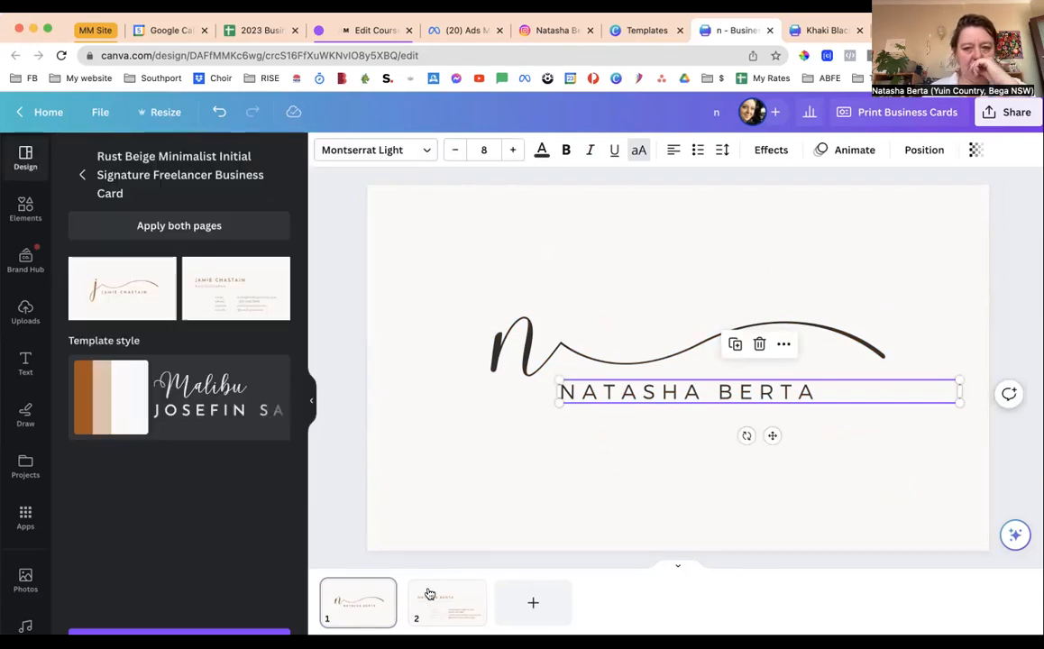
Recolour the name on the second page to the brand kit's dark charcoal and apply the change to all rust-brown elements across the design
{"action": "left_click", "coordinate": [429, 594]}
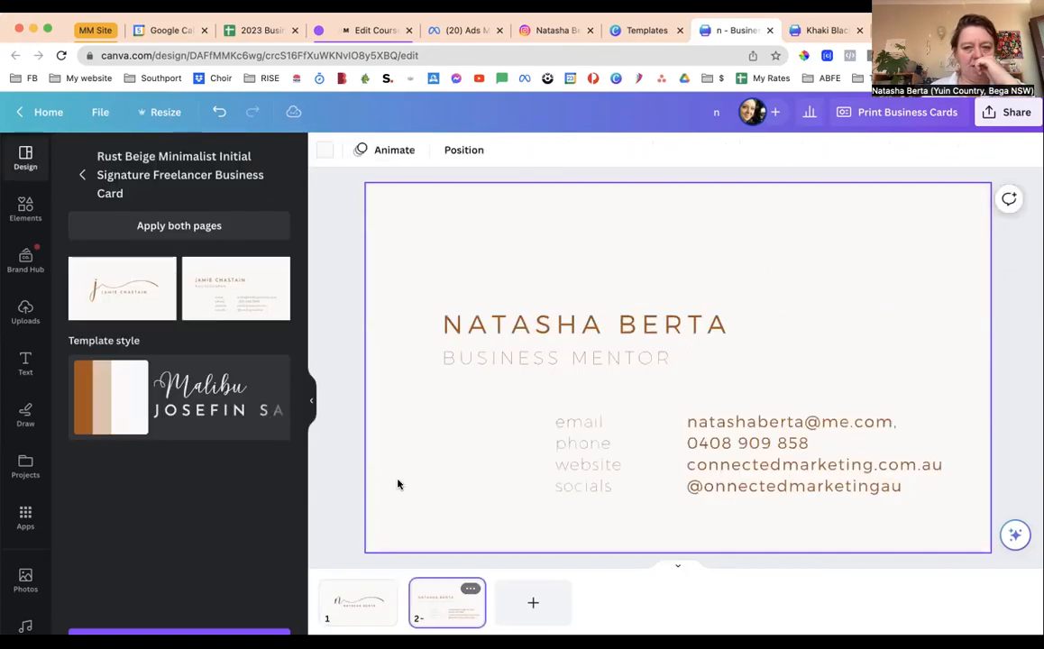
{"action": "left_click", "coordinate": [467, 357]}
{"action": "left_click", "coordinate": [478, 360]}
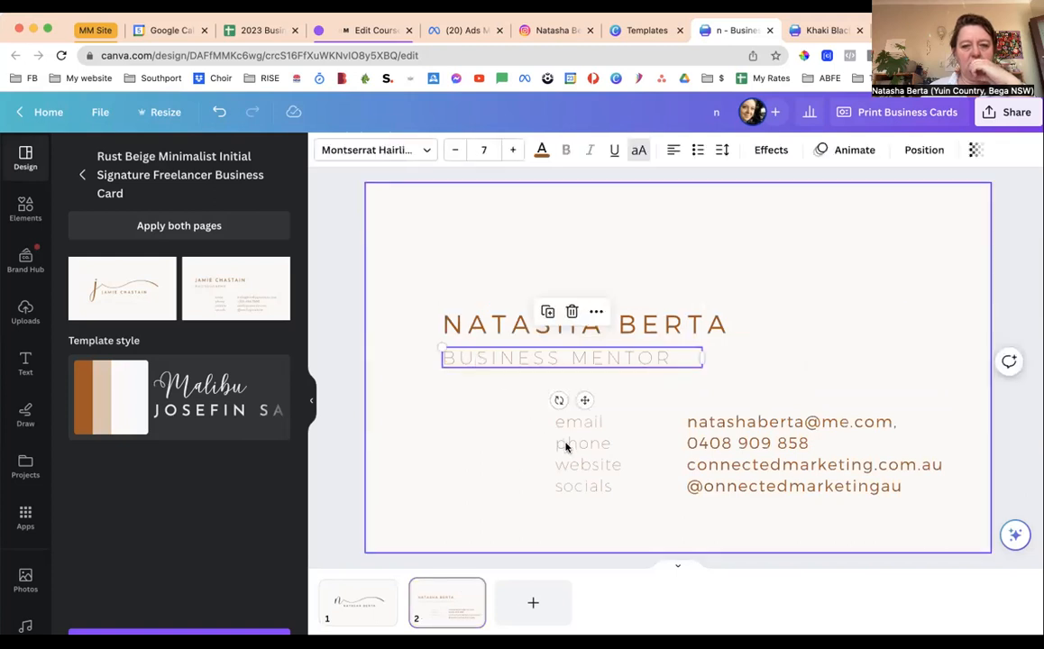
{"action": "left_click", "coordinate": [660, 449]}
{"action": "left_click", "coordinate": [738, 446]}
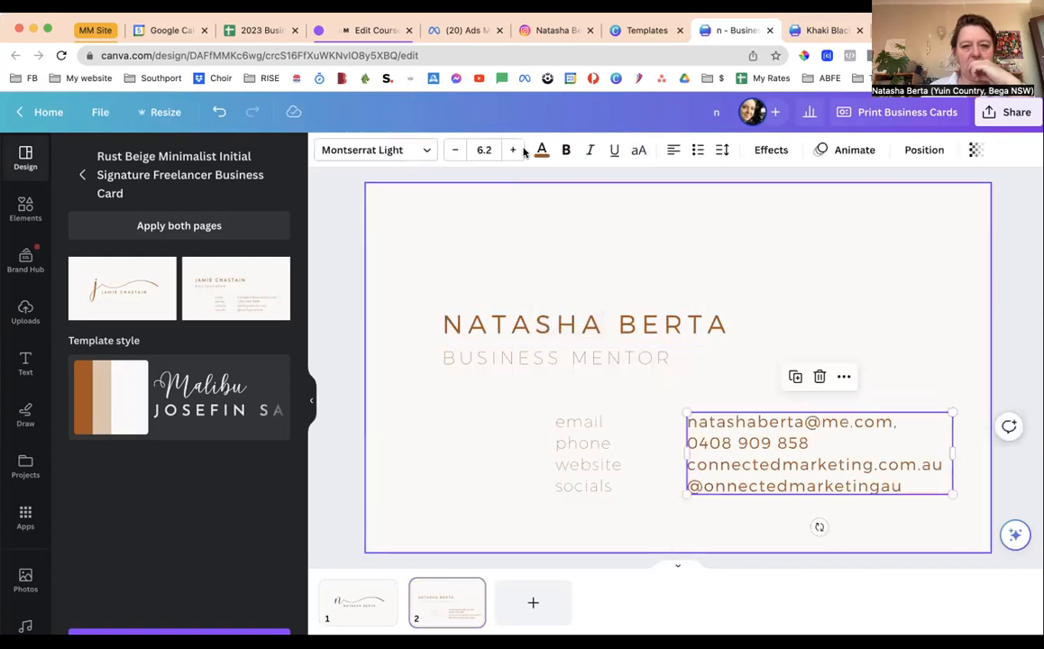
{"action": "left_click", "coordinate": [586, 324]}
{"action": "left_click", "coordinate": [542, 149]}
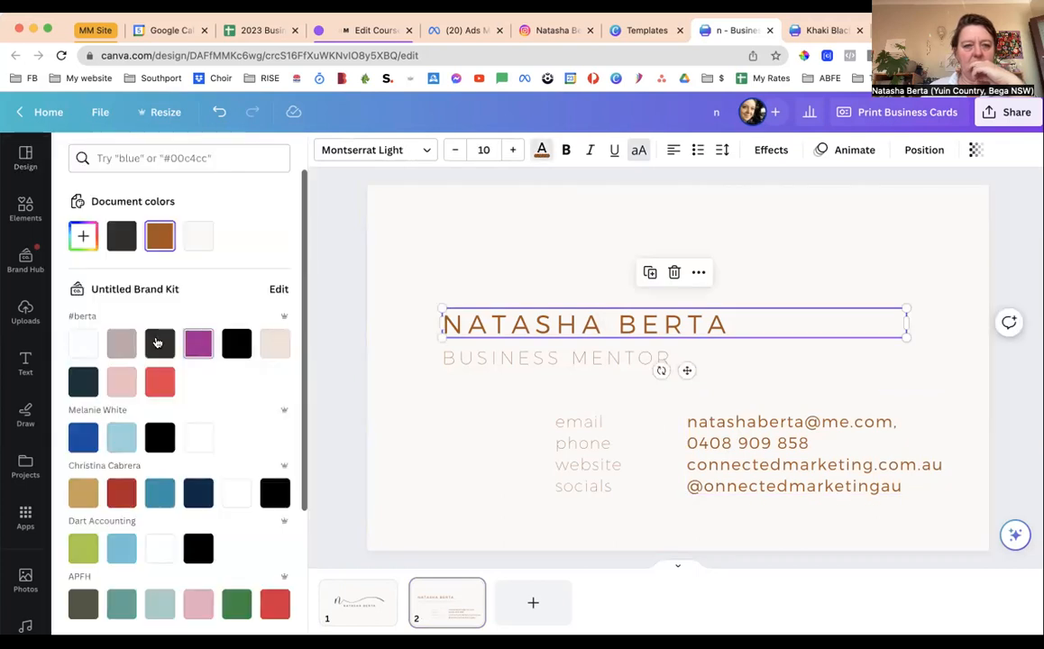
{"action": "left_click", "coordinate": [157, 343]}
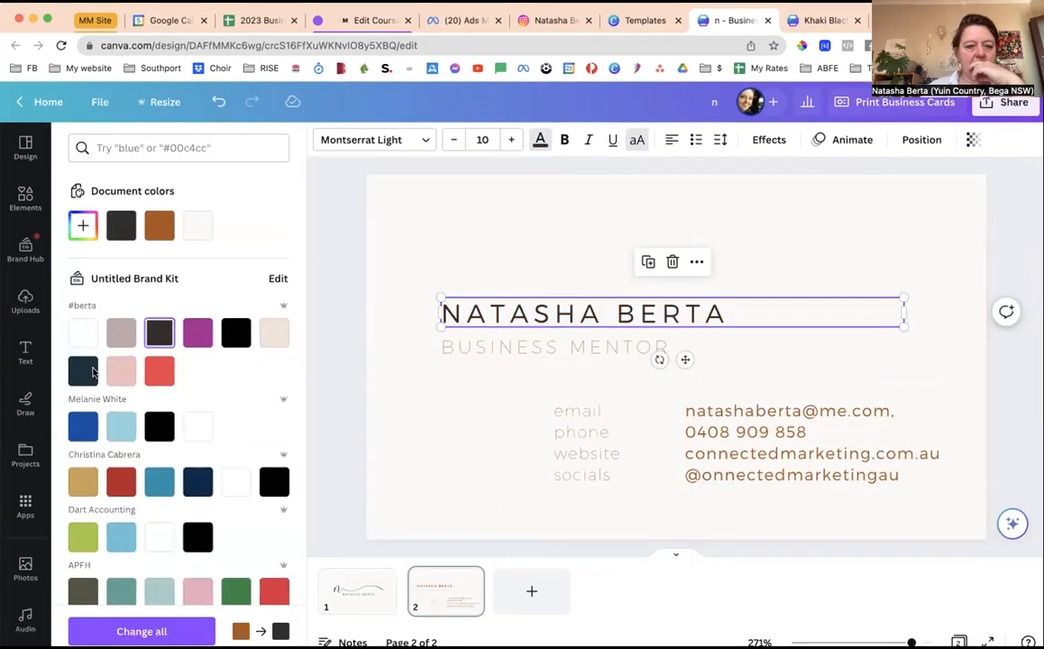
{"action": "left_click", "coordinate": [107, 630]}
{"action": "left_click", "coordinate": [141, 631]}
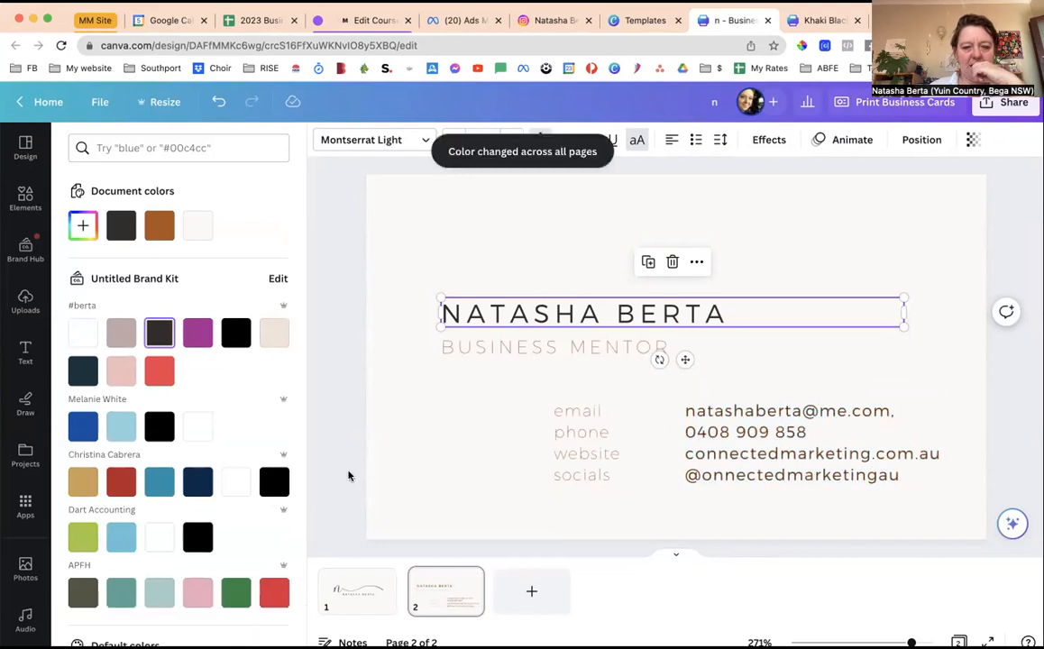
{"action": "left_click", "coordinate": [406, 327]}
Try the document's dark charcoal and a custom pale beige #F4F0EC as the second page's background colour
{"action": "left_click", "coordinate": [406, 316]}
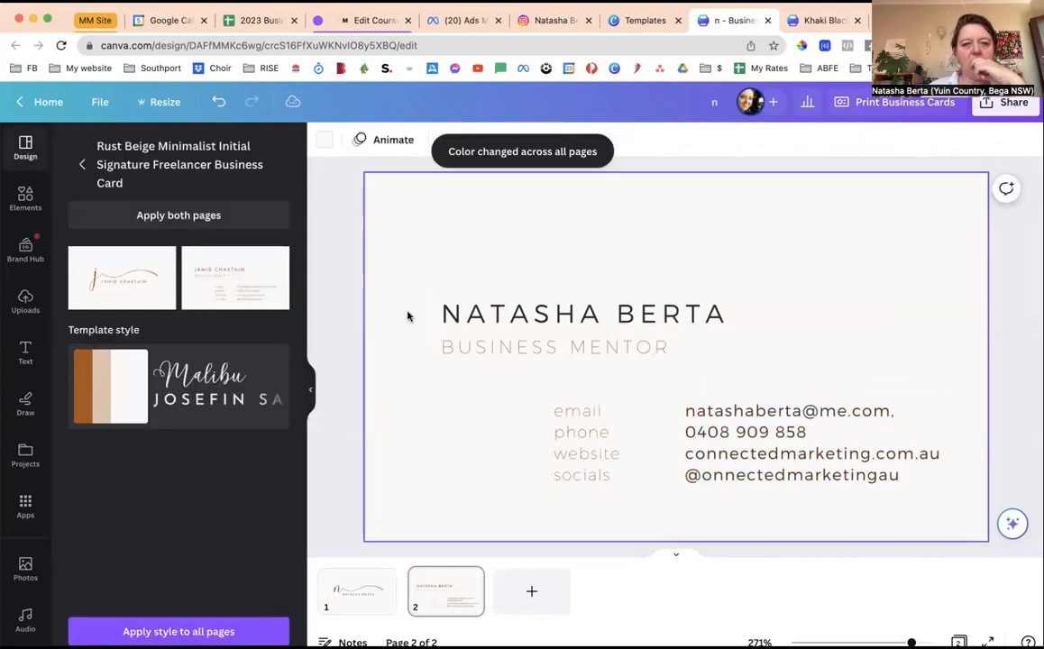
{"action": "left_click", "coordinate": [319, 142]}
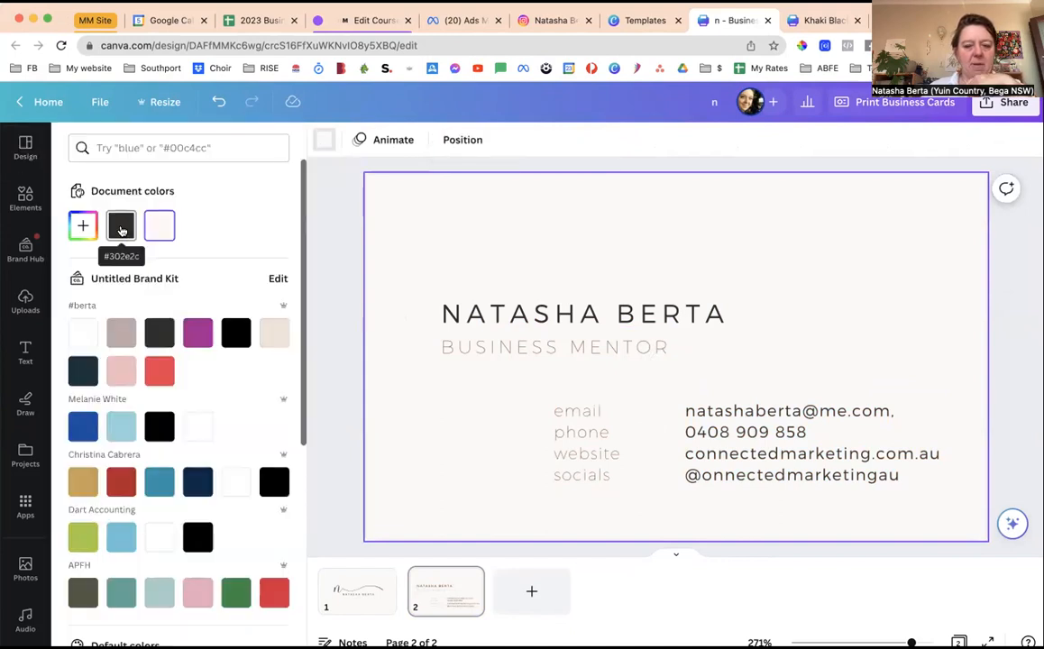
{"action": "left_click", "coordinate": [122, 230]}
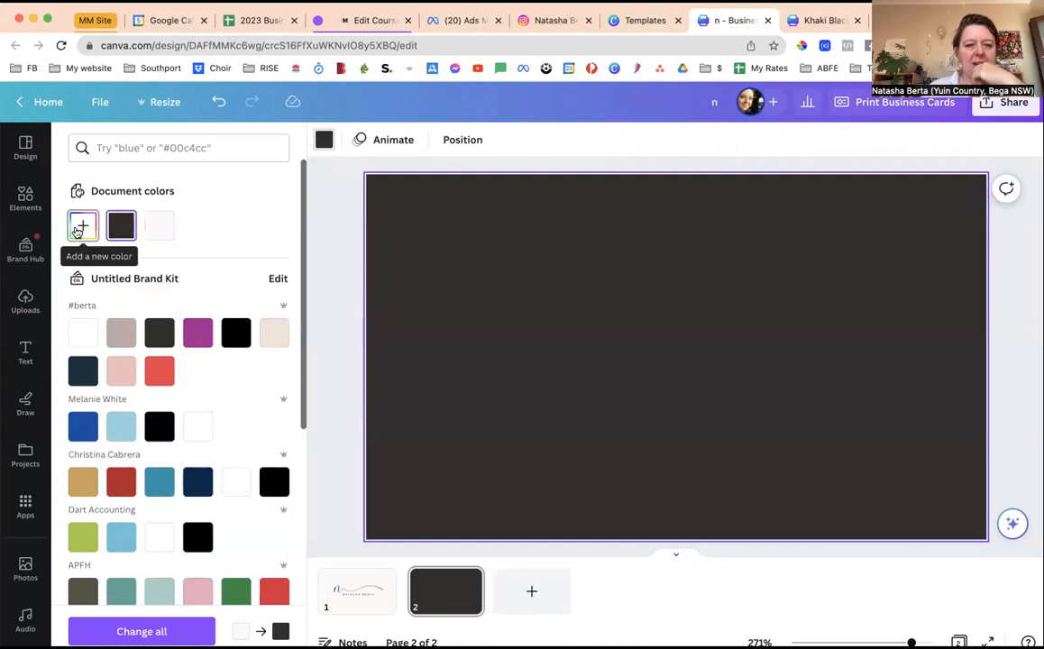
{"action": "left_click", "coordinate": [78, 231]}
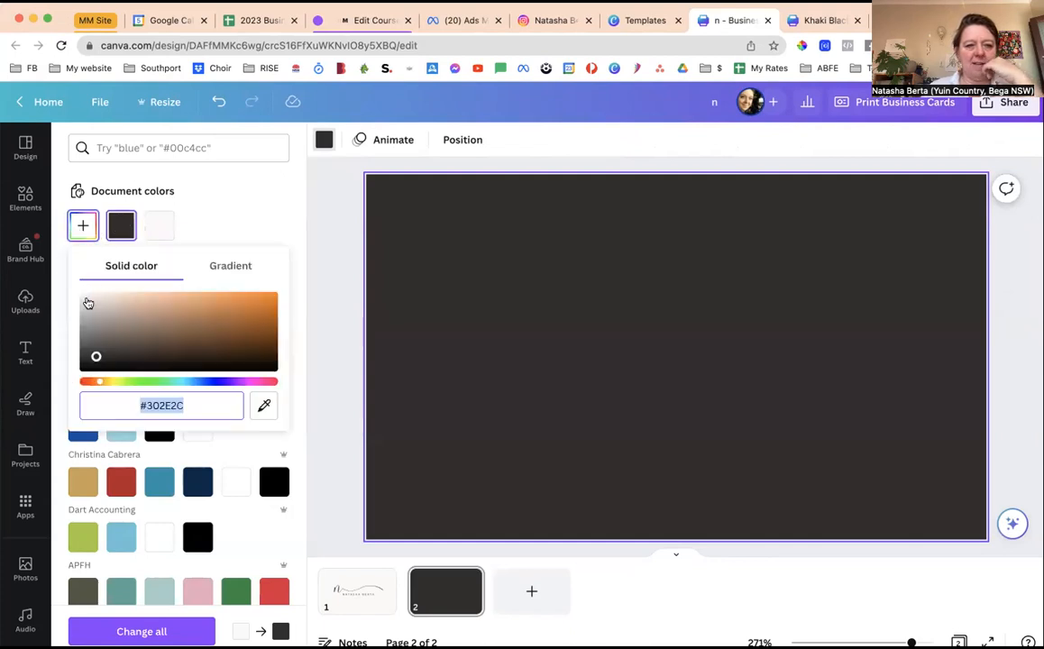
{"action": "left_click", "coordinate": [87, 299]}
{"action": "left_click", "coordinate": [85, 296]}
{"action": "left_click", "coordinate": [86, 295]}
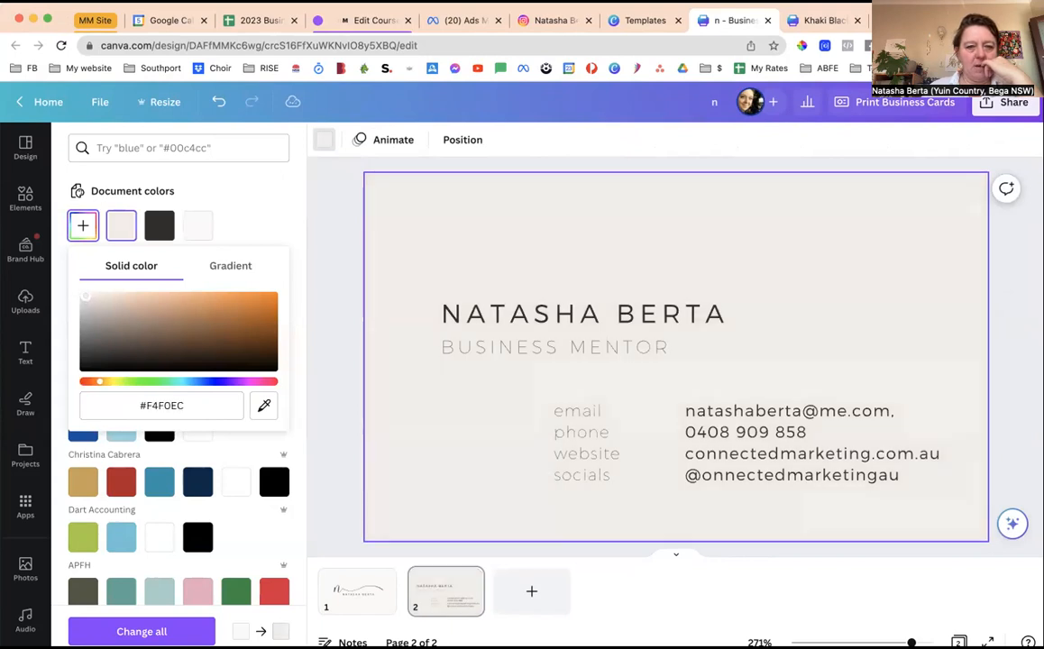
Try the custom shades #B8B4AF, #52463B and #54524F and the document's dark charcoal as the second page's background
{"action": "left_click", "coordinate": [87, 299]}
{"action": "left_click", "coordinate": [90, 313]}
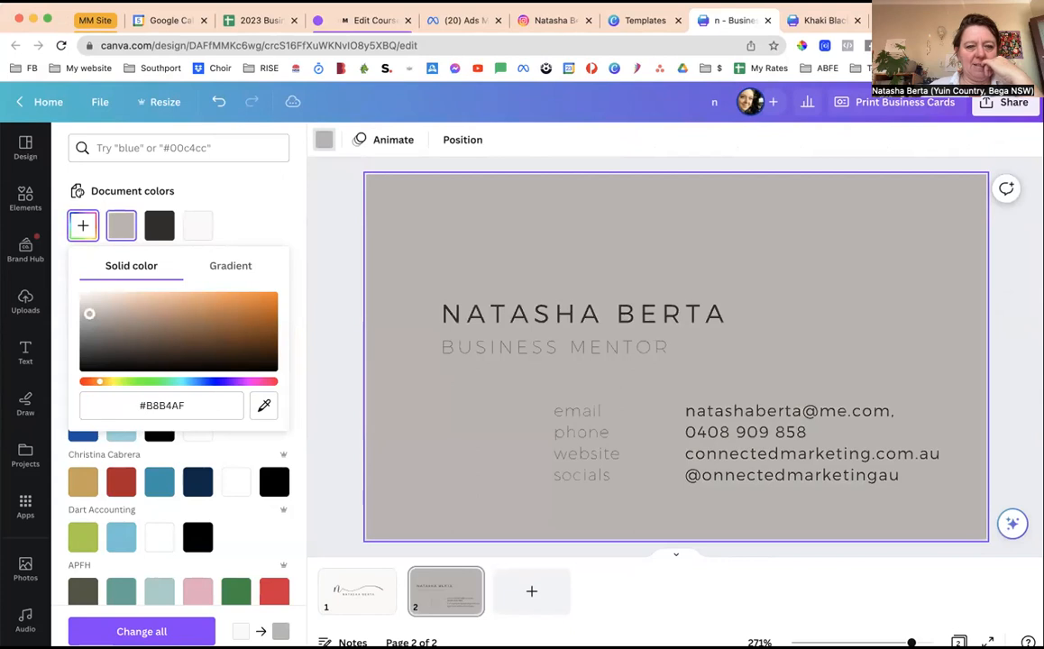
{"action": "left_click", "coordinate": [247, 308]}
{"action": "left_click", "coordinate": [135, 346]}
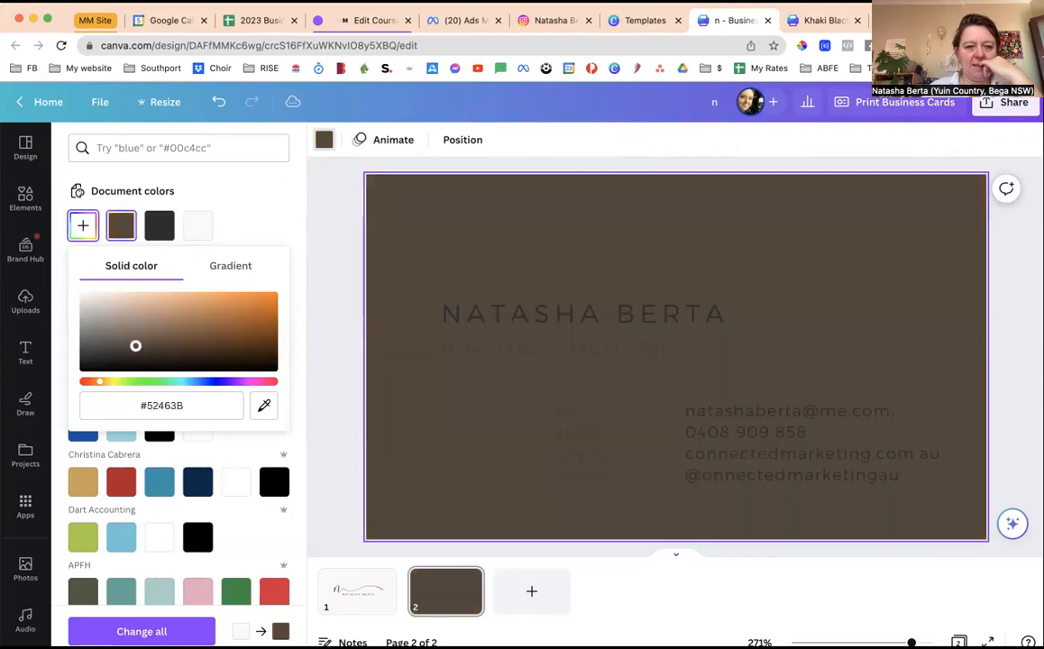
{"action": "left_click", "coordinate": [91, 345]}
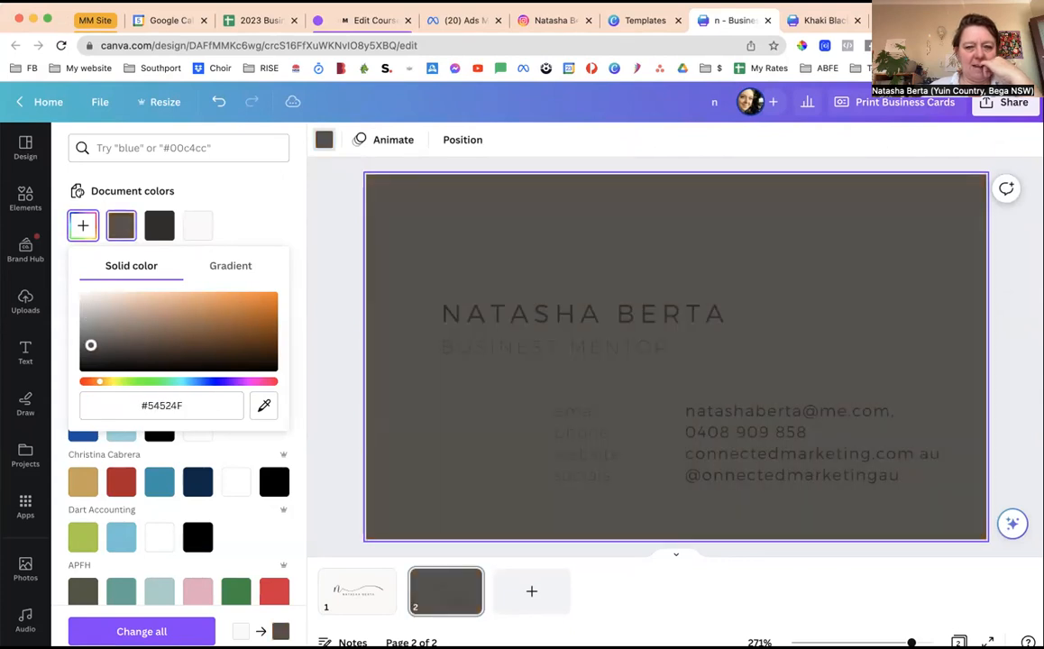
{"action": "left_click", "coordinate": [159, 225]}
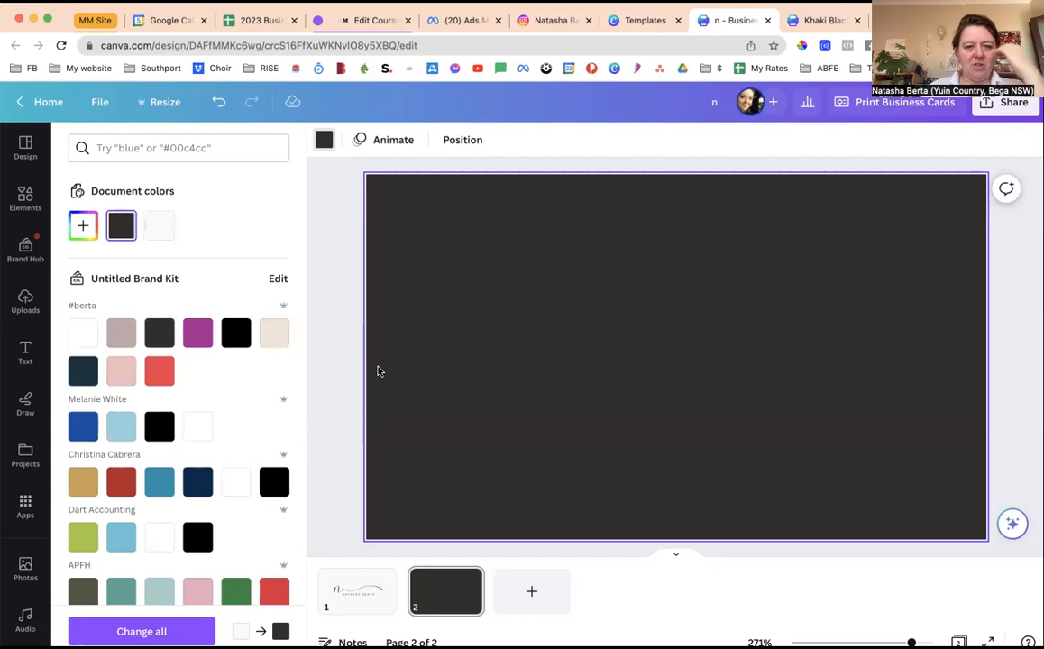
Set the second page's background to the custom off-white #F6F2EE
{"action": "left_click", "coordinate": [83, 226]}
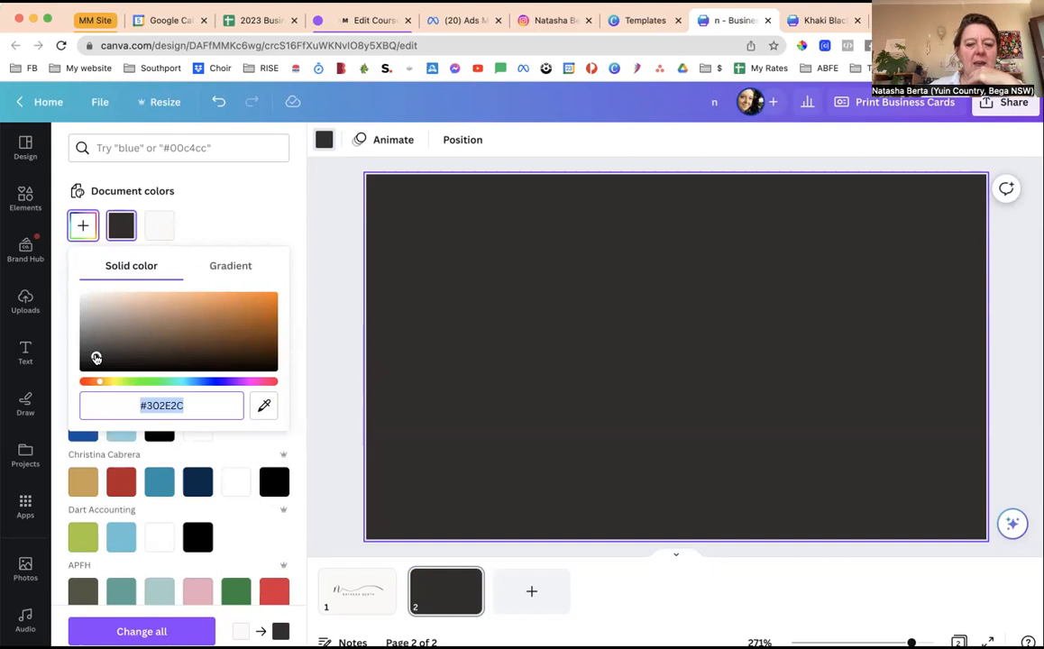
{"action": "left_click_drag", "start_coordinate": [96, 356], "coordinate": [85, 295]}
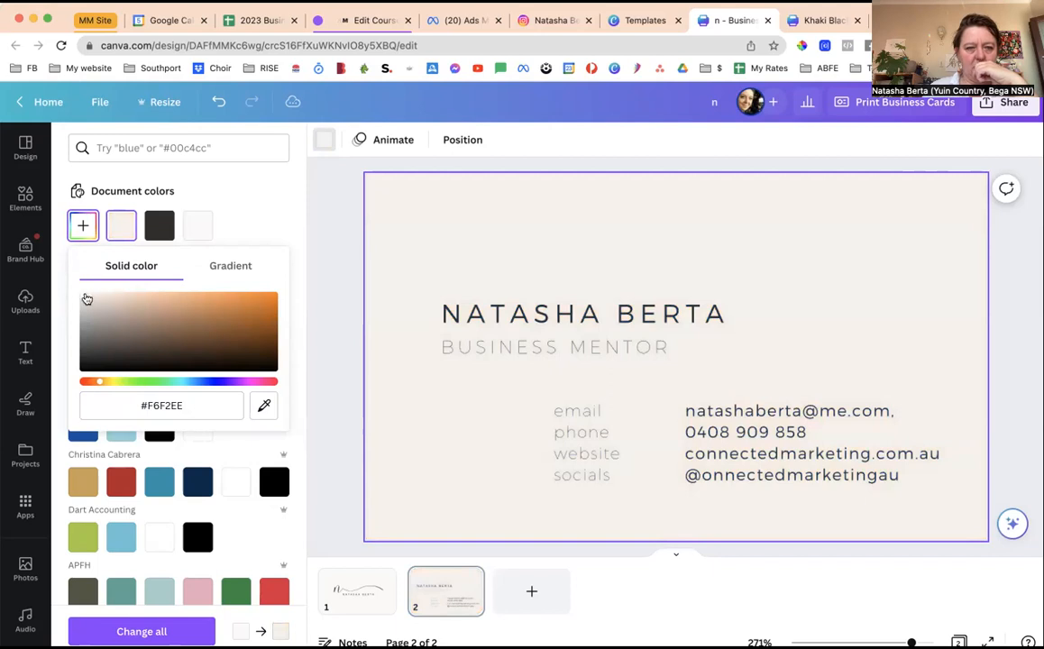
{"action": "left_click", "coordinate": [334, 422]}
{"action": "left_click", "coordinate": [352, 496]}
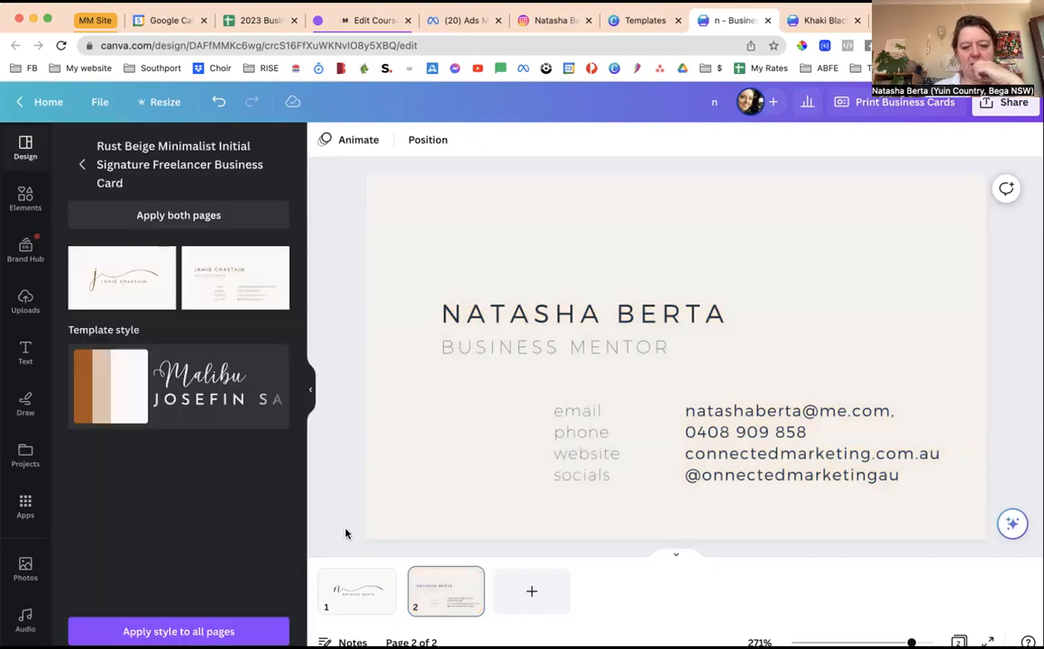
Apply the second page's off-white document colour to the front page's background and return to the second page
{"action": "left_click", "coordinate": [345, 580]}
{"action": "left_click", "coordinate": [324, 139]}
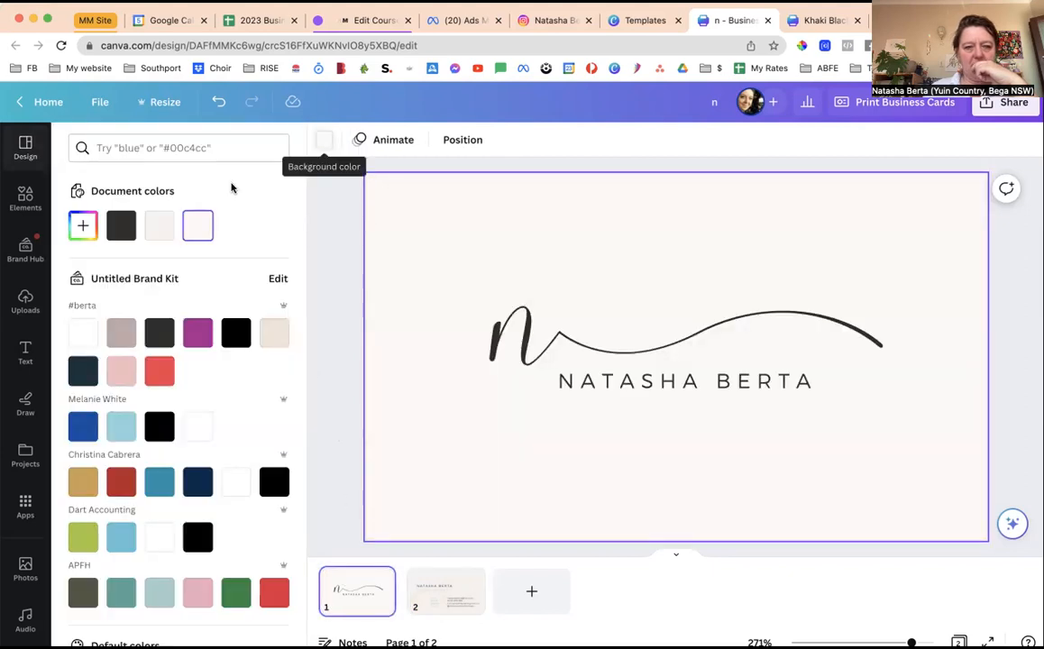
{"action": "left_click", "coordinate": [162, 227]}
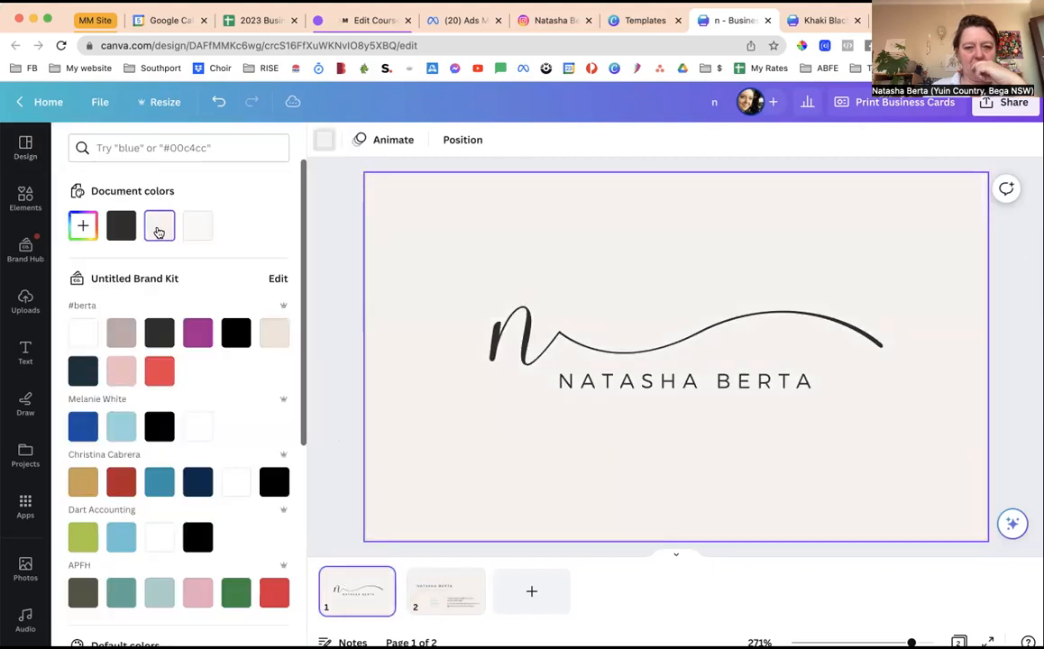
{"action": "left_click", "coordinate": [343, 334]}
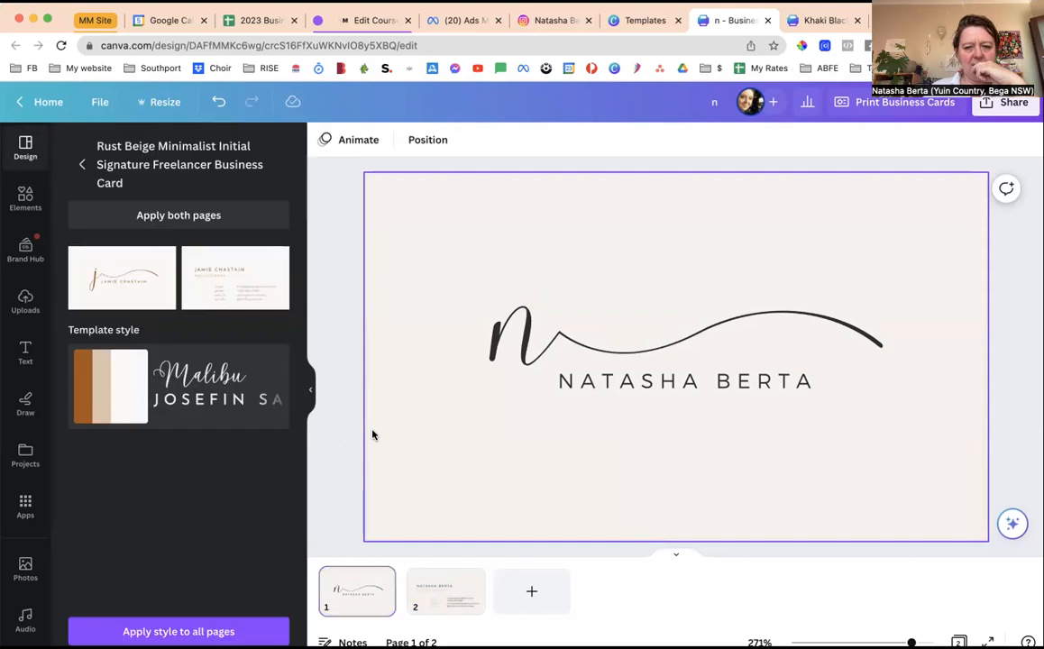
{"action": "left_click", "coordinate": [436, 580]}
{"action": "left_click", "coordinate": [325, 486]}
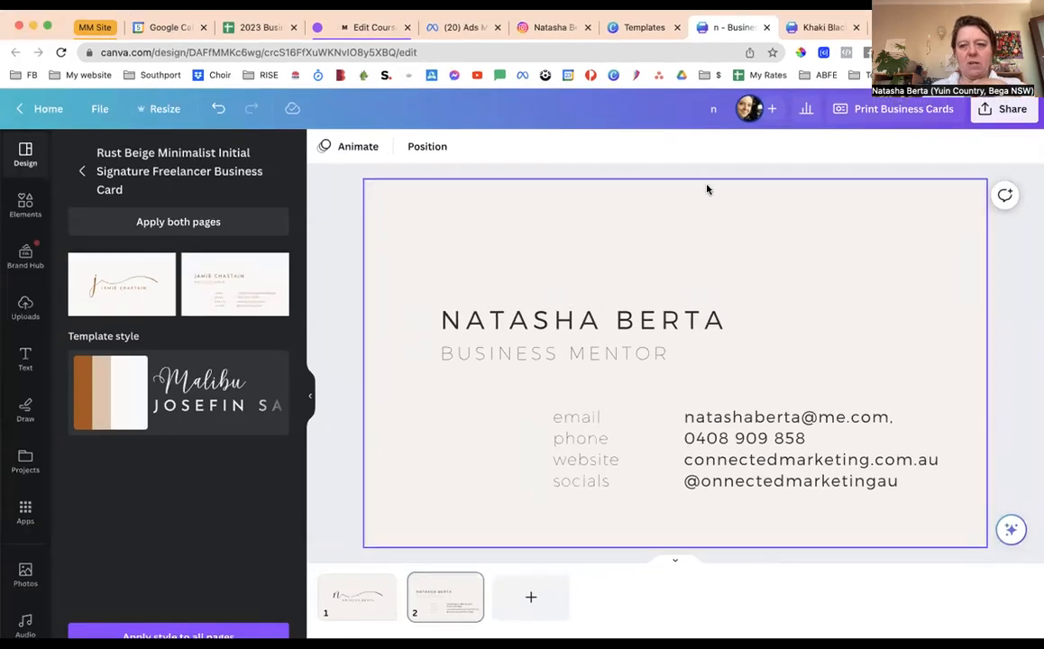
Open the business card print ordering options and review the page, paper, finish and quantity settings
{"action": "left_click", "coordinate": [864, 109]}
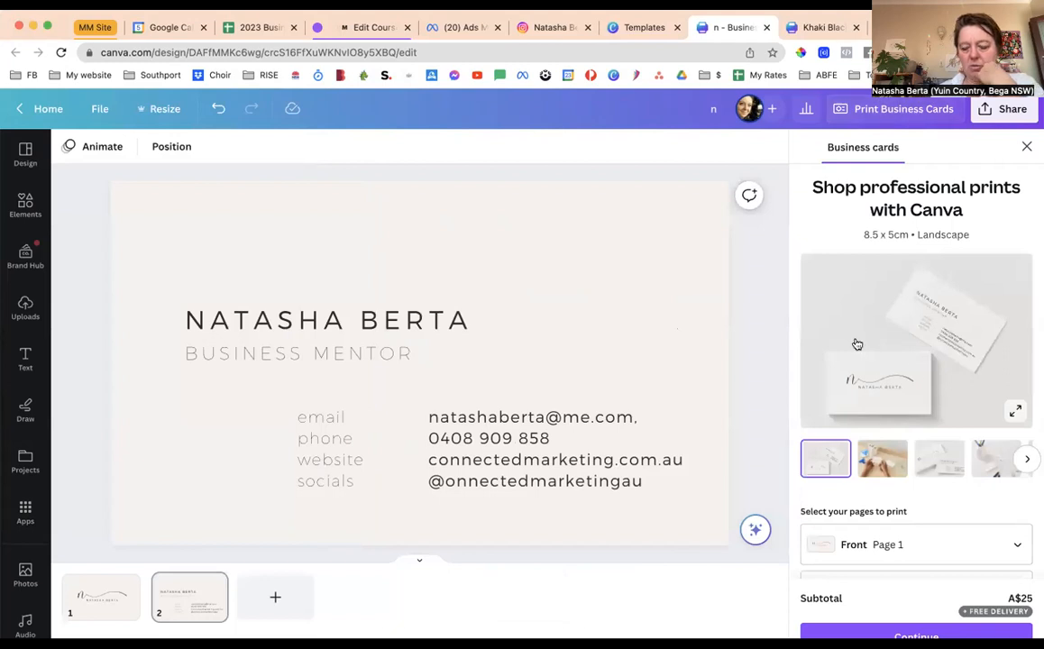
{"action": "scroll", "coordinate": [858, 345], "scroll_direction": "down", "scroll_amount": 3}
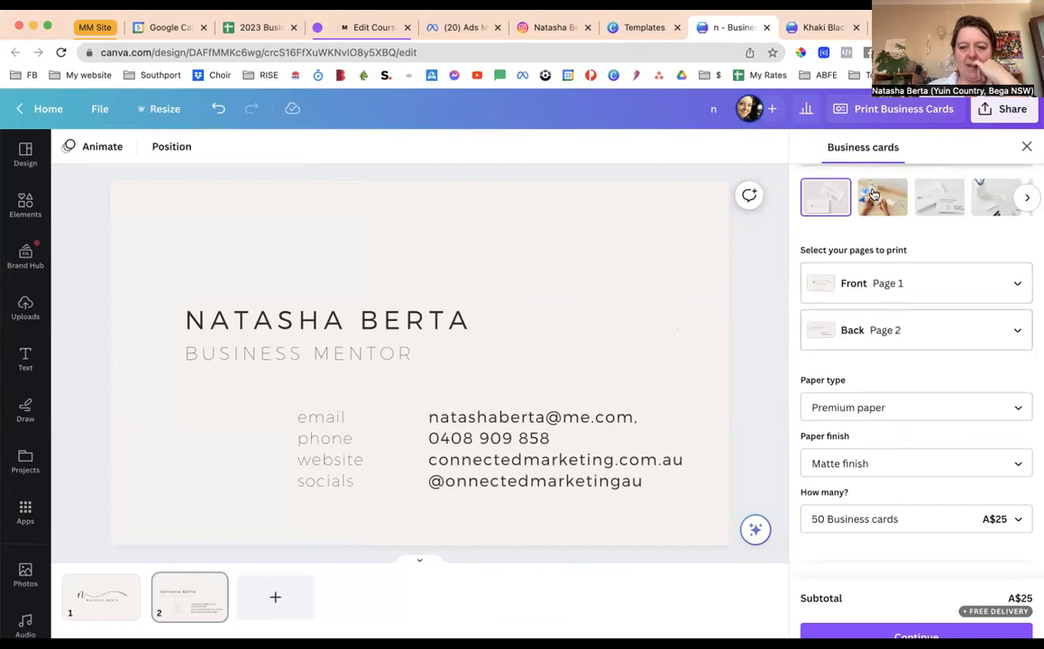
{"action": "scroll", "coordinate": [874, 198], "scroll_direction": "up", "scroll_amount": 1}
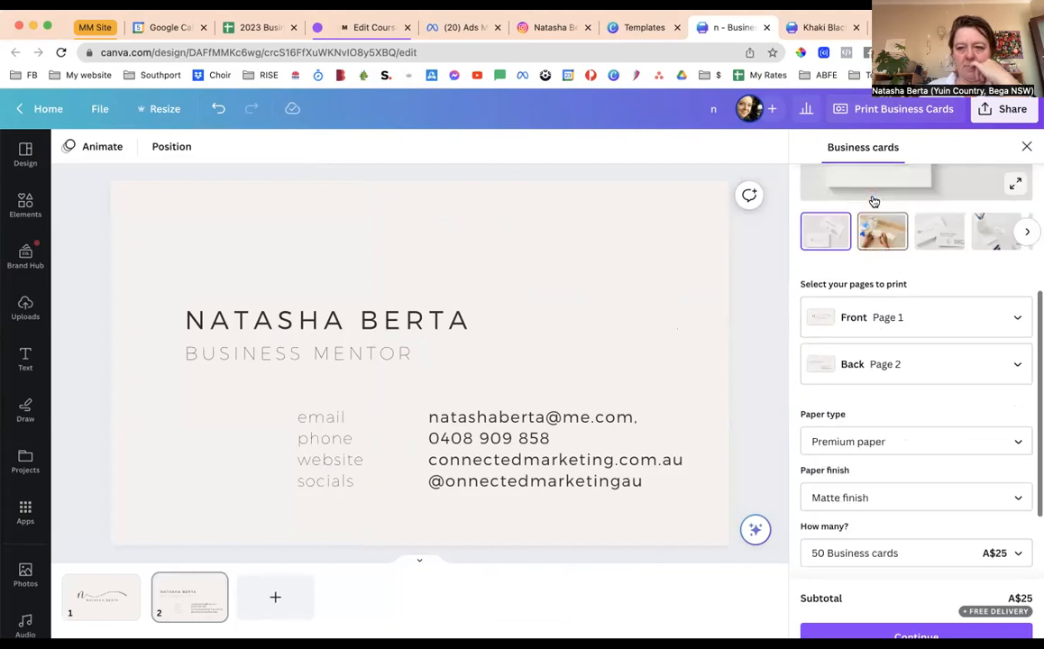
{"action": "scroll", "coordinate": [874, 200], "scroll_direction": "up", "scroll_amount": 3}
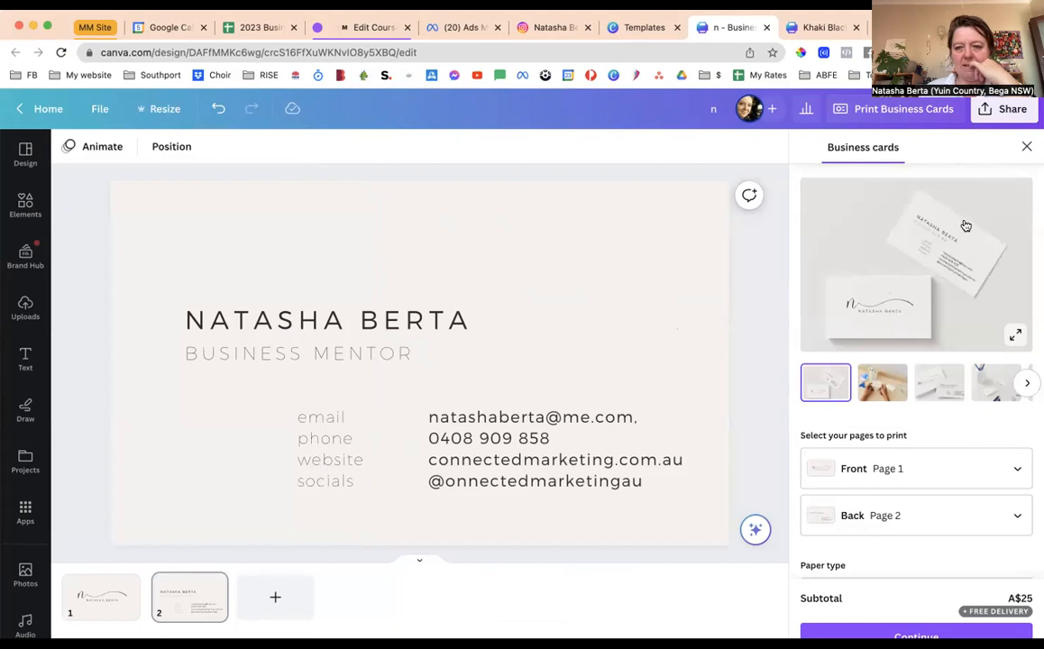
Examine the printed business card mockups, including the stacked cards, desk scenes, back-side view and hand-held card
{"action": "left_click", "coordinate": [875, 385]}
{"action": "left_click", "coordinate": [938, 377]}
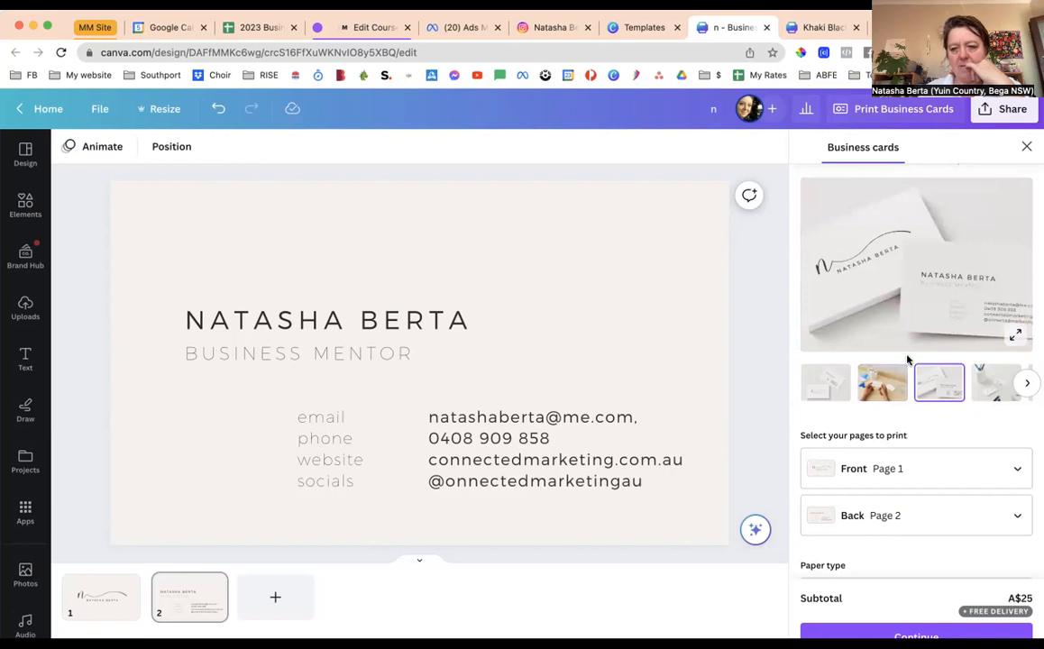
{"action": "left_click", "coordinate": [821, 397]}
{"action": "left_click", "coordinate": [932, 392]}
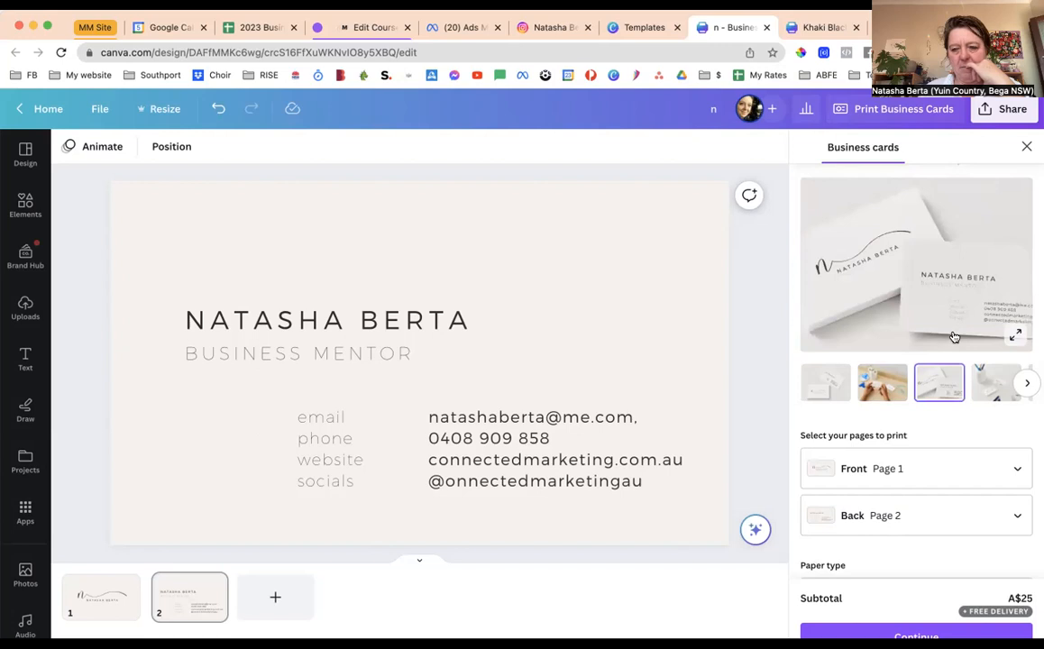
{"action": "left_click", "coordinate": [980, 383]}
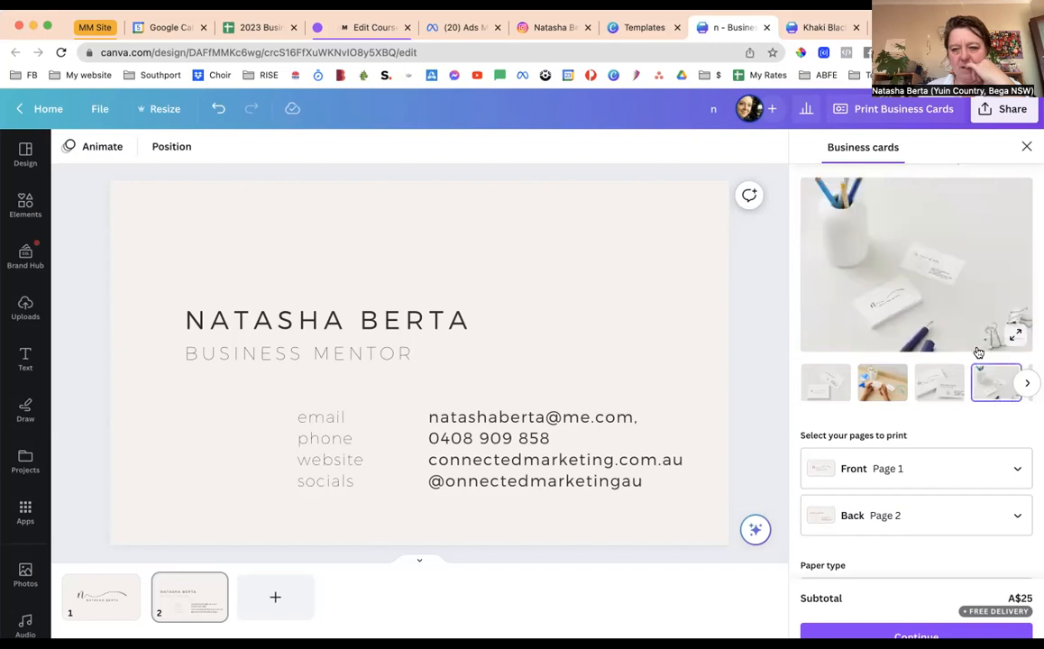
{"action": "left_click", "coordinate": [1026, 382]}
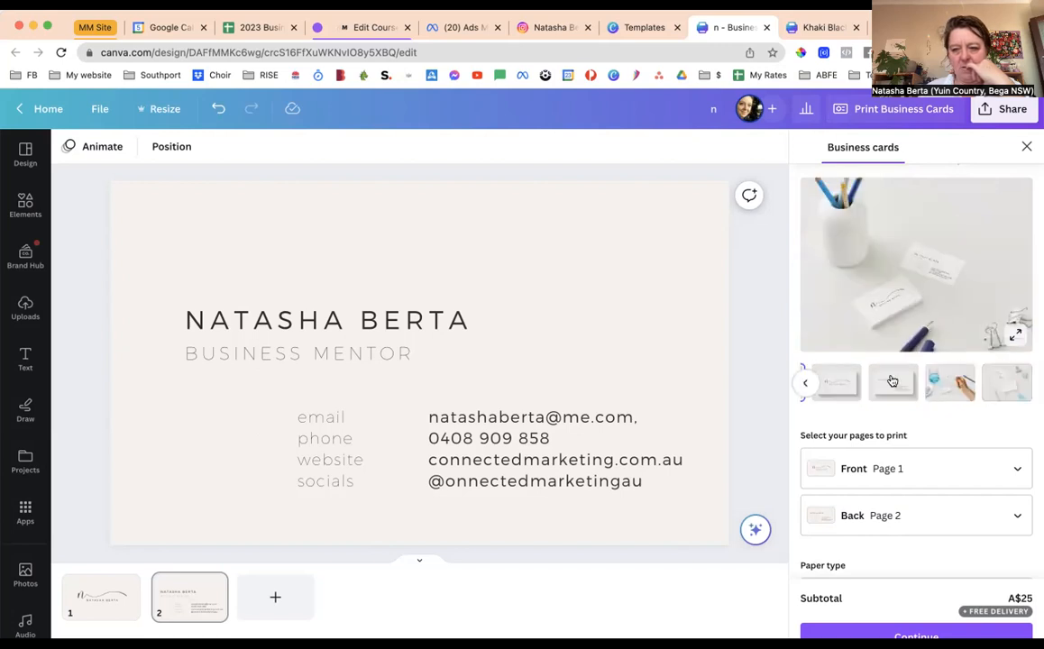
{"action": "left_click", "coordinate": [893, 382]}
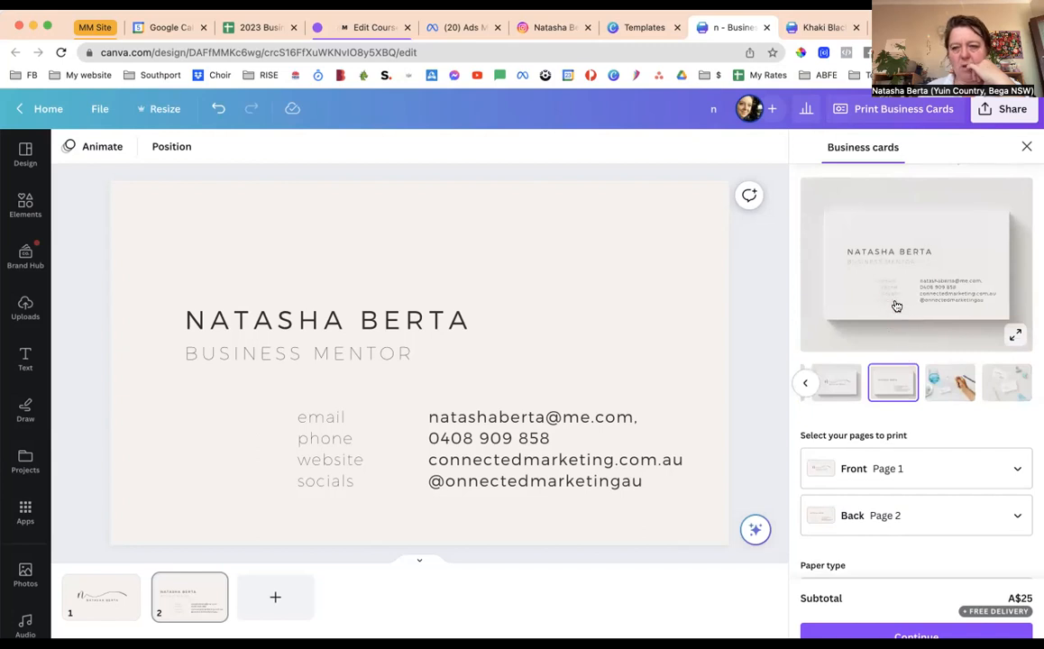
{"action": "left_click", "coordinate": [947, 379]}
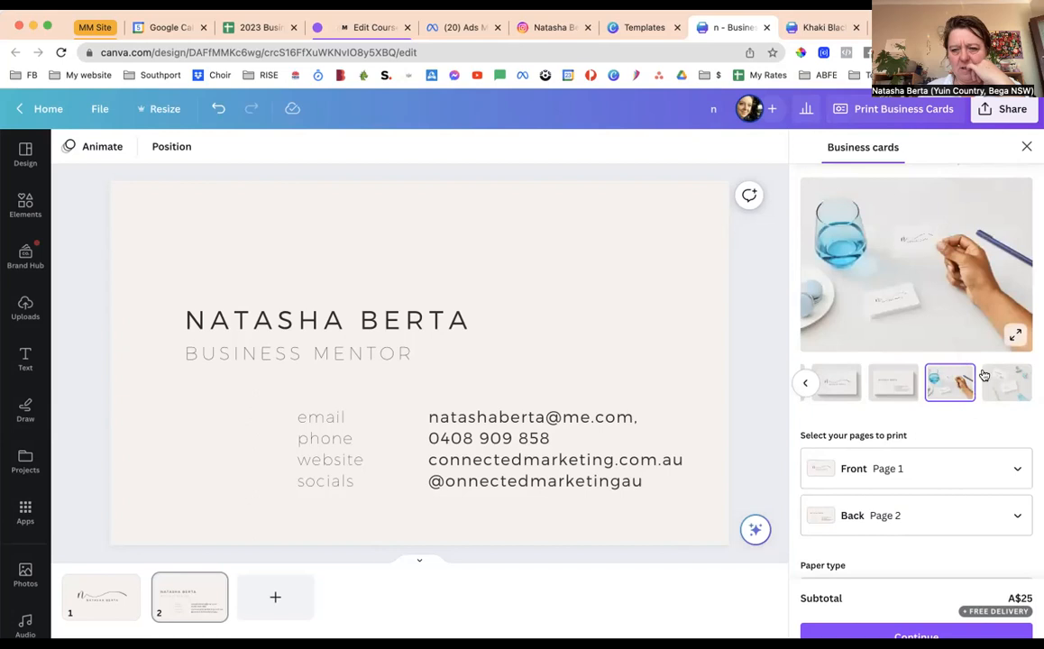
{"action": "left_click", "coordinate": [999, 385]}
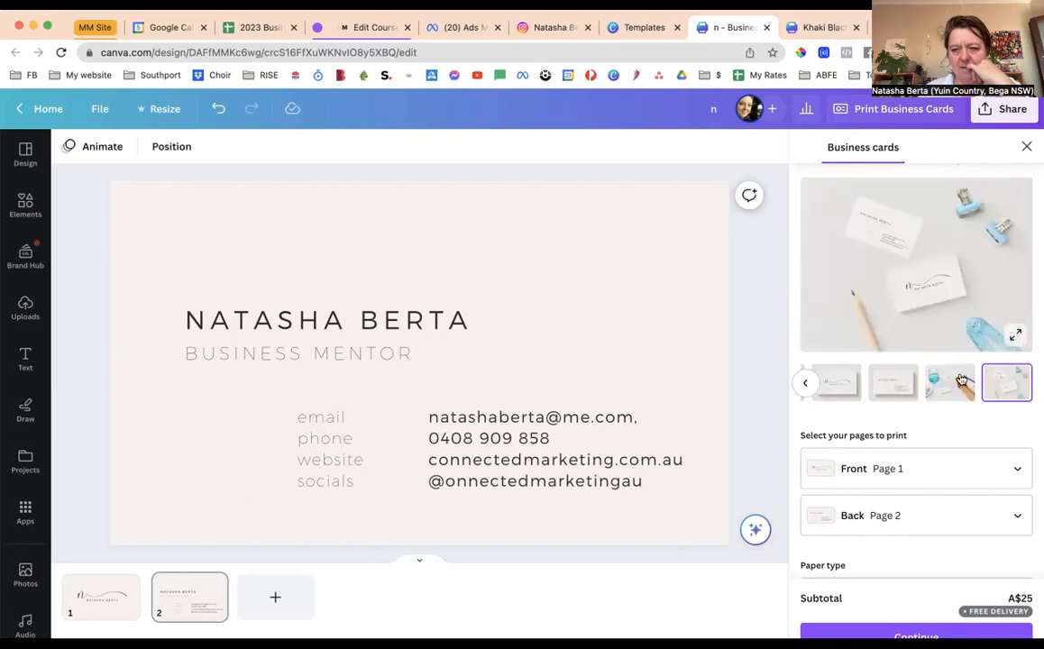
Change the print order's paper type to Standard paper
{"action": "scroll", "coordinate": [842, 434], "scroll_direction": "down", "scroll_amount": 2}
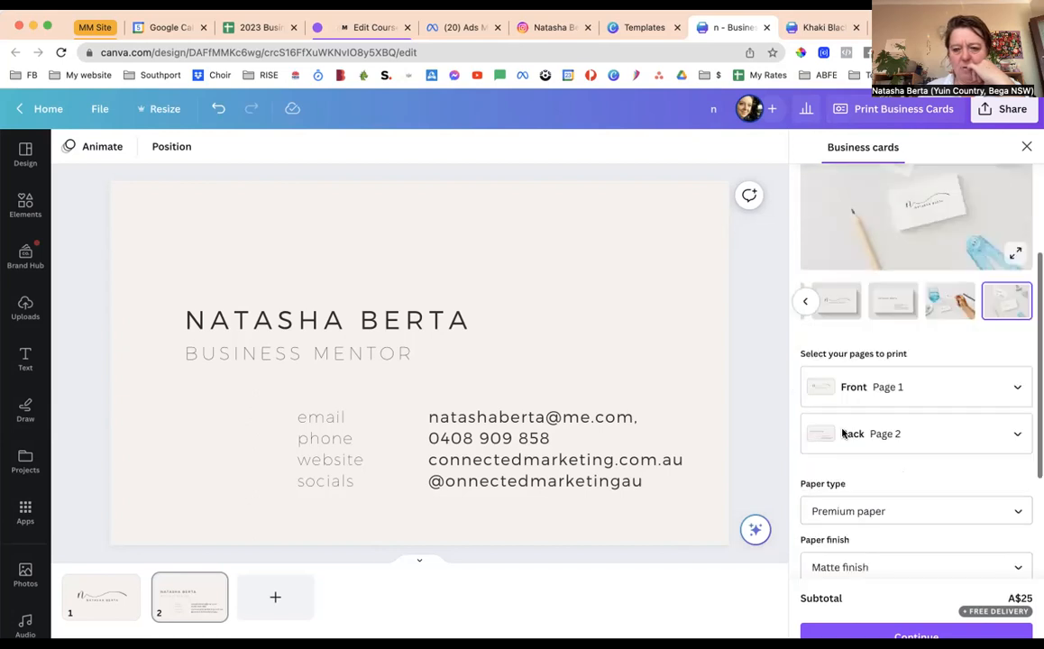
{"action": "scroll", "coordinate": [873, 394], "scroll_direction": "down", "scroll_amount": 3}
{"action": "left_click", "coordinate": [884, 379]}
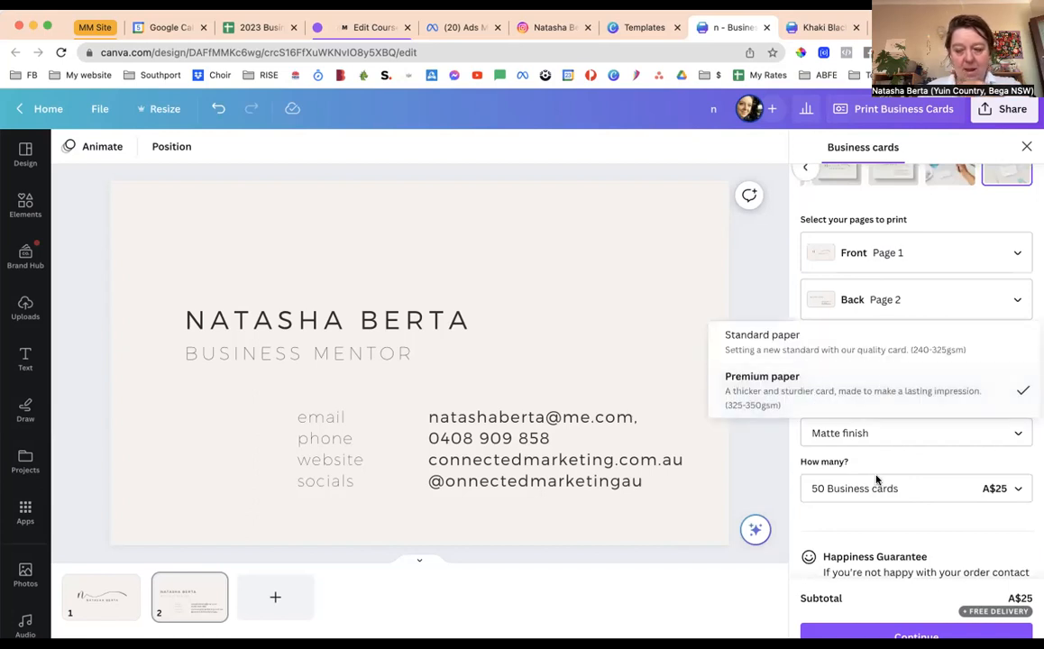
{"action": "left_click", "coordinate": [856, 346]}
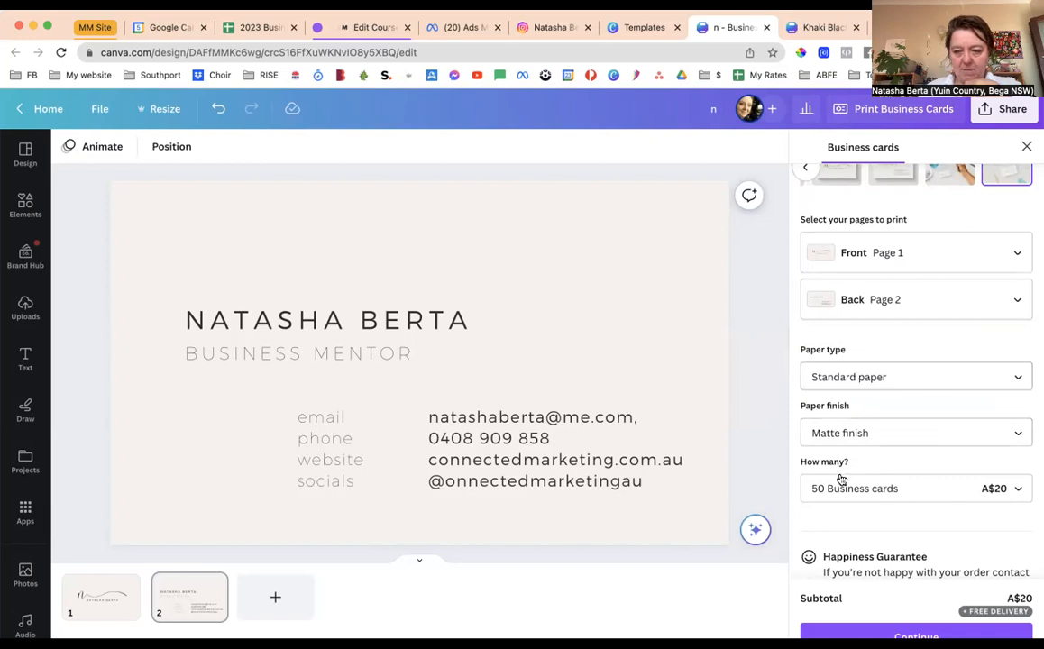
Try the gloss and uncoated paper finishes, and set the finish back to Matte
{"action": "left_click", "coordinate": [845, 435]}
{"action": "left_click", "coordinate": [843, 480]}
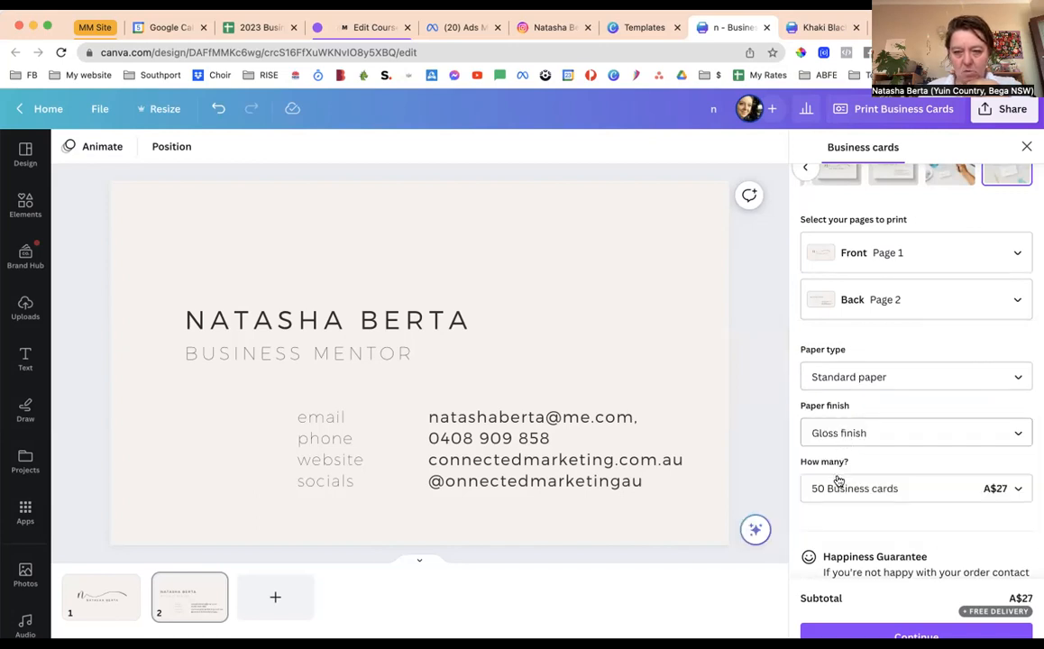
{"action": "left_click", "coordinate": [839, 439]}
{"action": "left_click", "coordinate": [837, 471]}
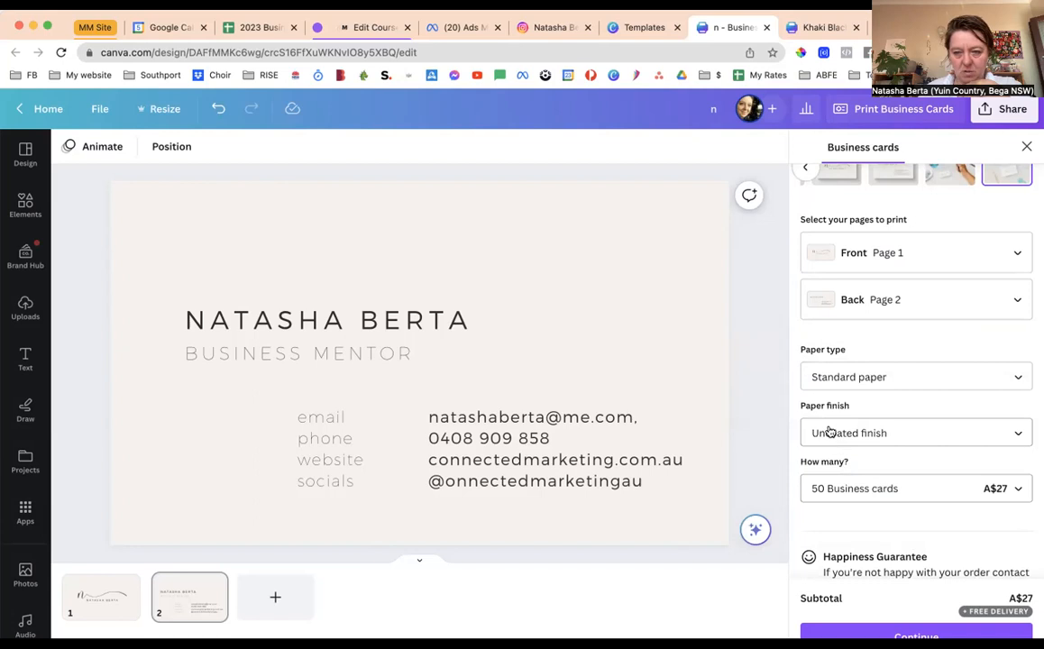
{"action": "left_click", "coordinate": [831, 433]}
{"action": "left_click", "coordinate": [819, 364]}
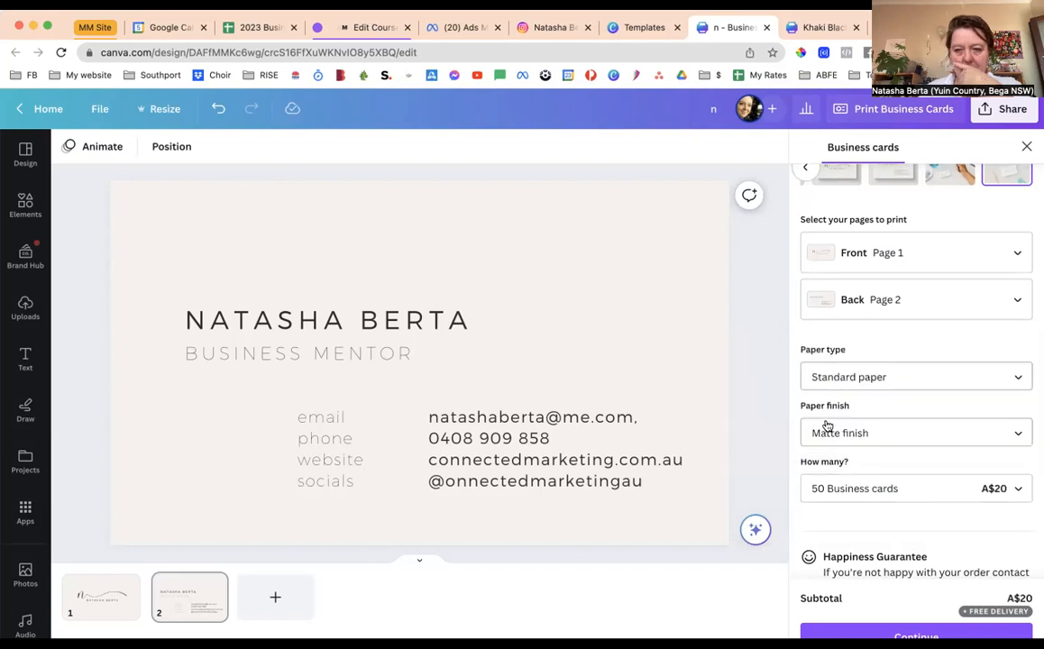
Try an order quantity of 100 business cards, and set it back to 50
{"action": "left_click", "coordinate": [997, 499]}
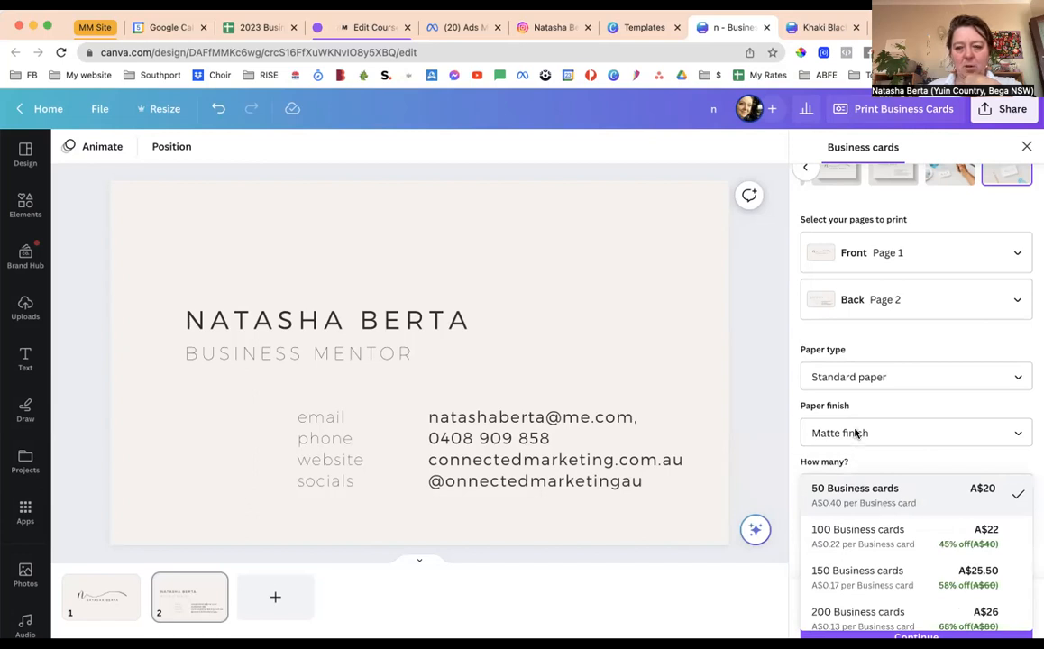
{"action": "left_click", "coordinate": [871, 540]}
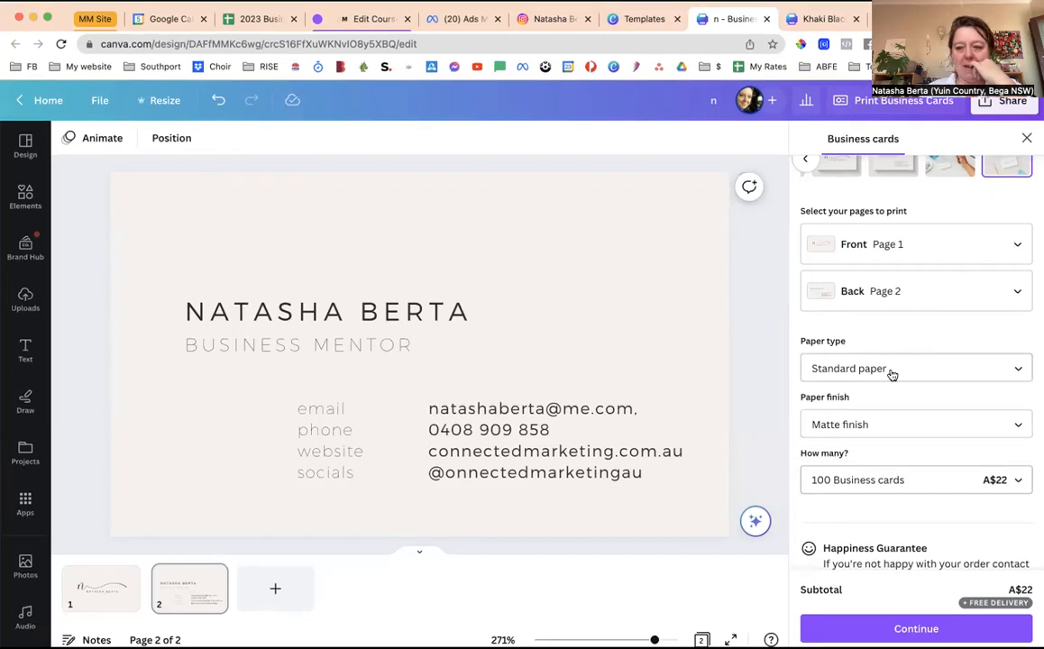
{"action": "scroll", "coordinate": [888, 440], "scroll_direction": "down", "scroll_amount": 1}
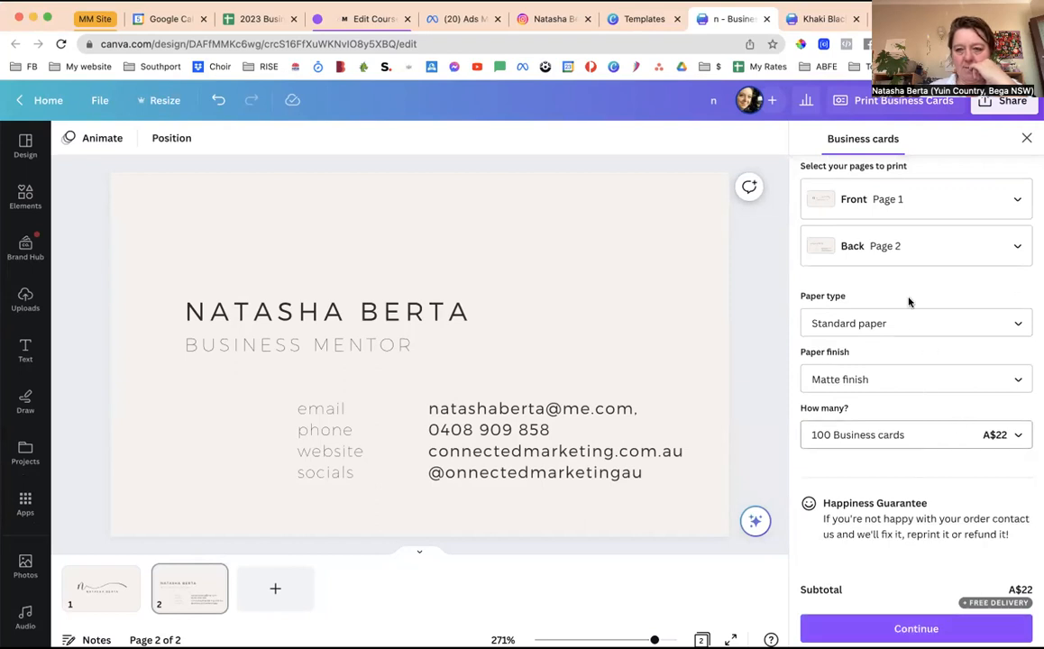
{"action": "scroll", "coordinate": [897, 307], "scroll_direction": "up", "scroll_amount": 1}
{"action": "scroll", "coordinate": [897, 424], "scroll_direction": "up", "scroll_amount": 1}
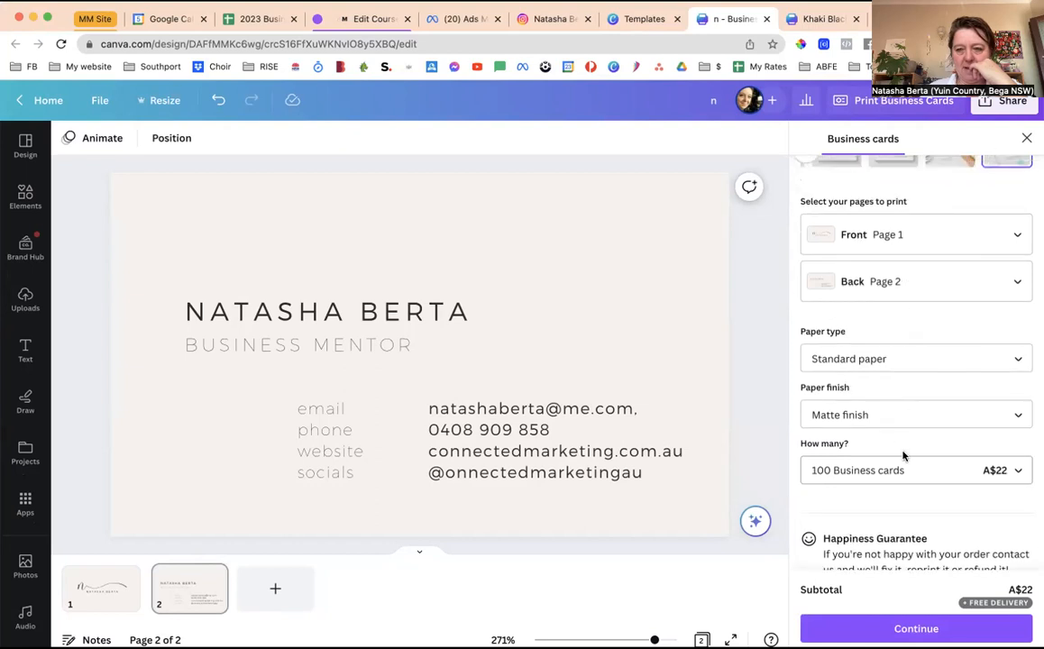
{"action": "left_click", "coordinate": [919, 473]}
{"action": "left_click", "coordinate": [902, 430]}
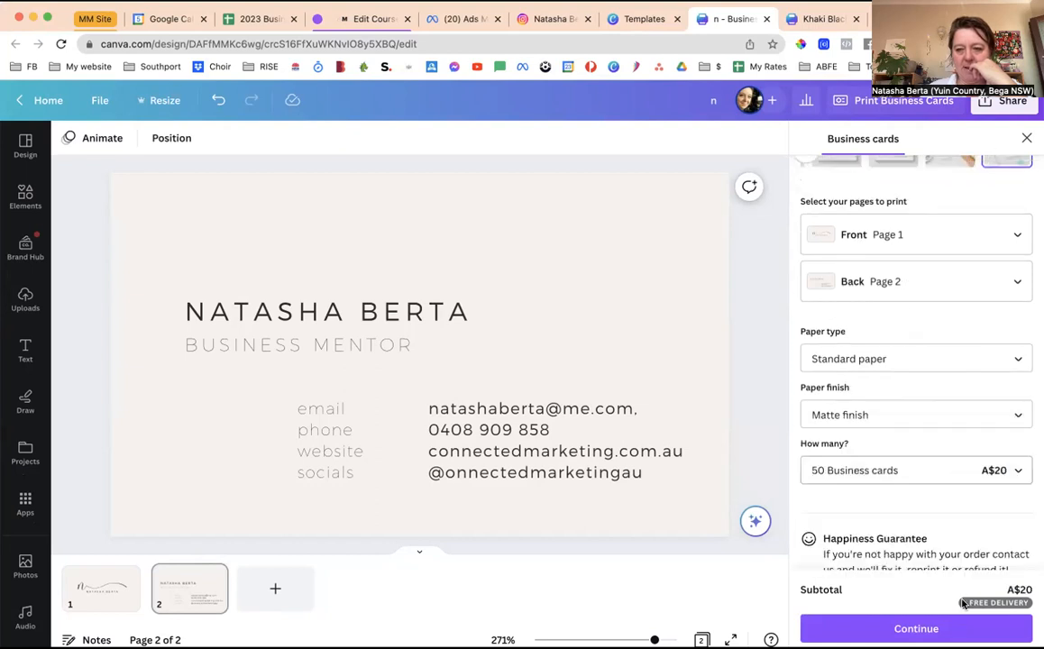
Continue to the print check and download the PDF proof of the business card
{"action": "left_click", "coordinate": [911, 629]}
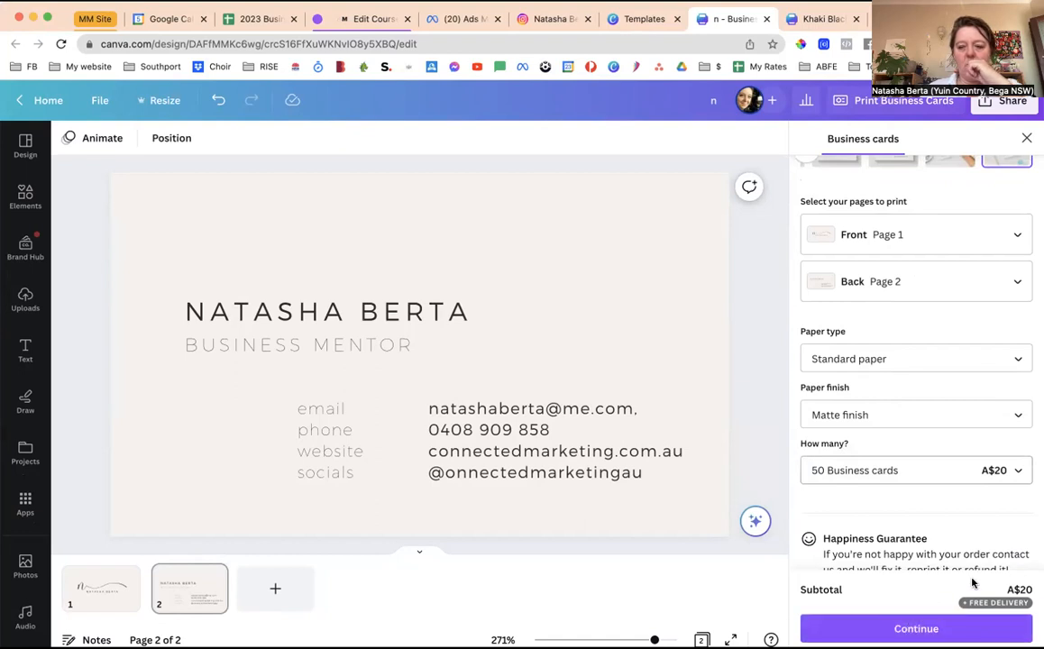
{"action": "left_click", "coordinate": [916, 629]}
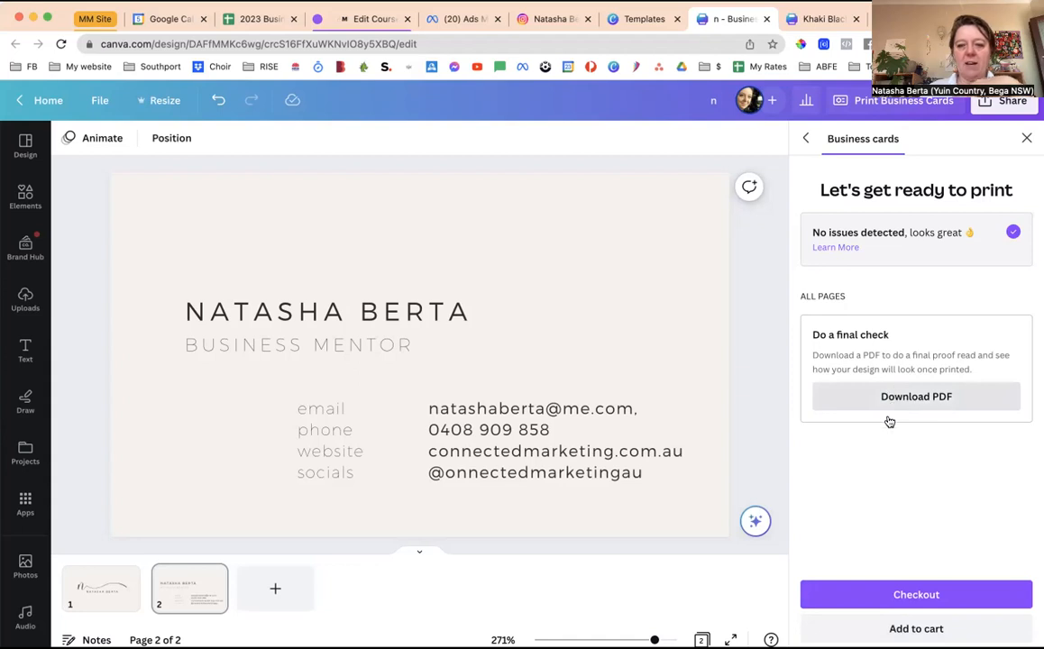
{"action": "left_click", "coordinate": [895, 406]}
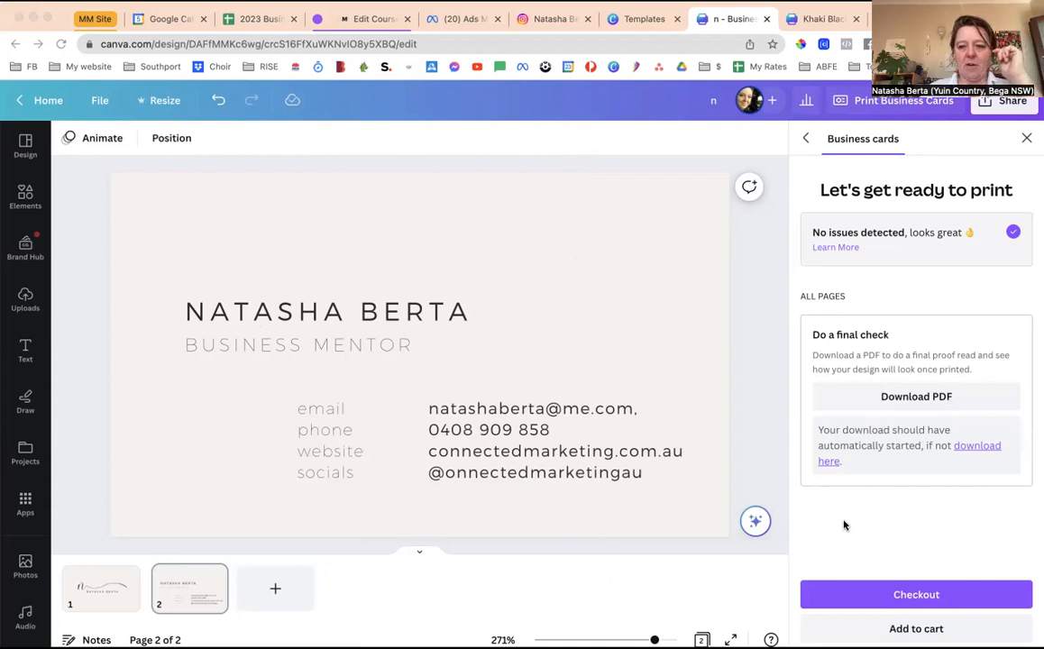
Proceed to checkout with standard delivery and the prefilled shipping details, and review the payment options and order summary
{"action": "left_click", "coordinate": [897, 591]}
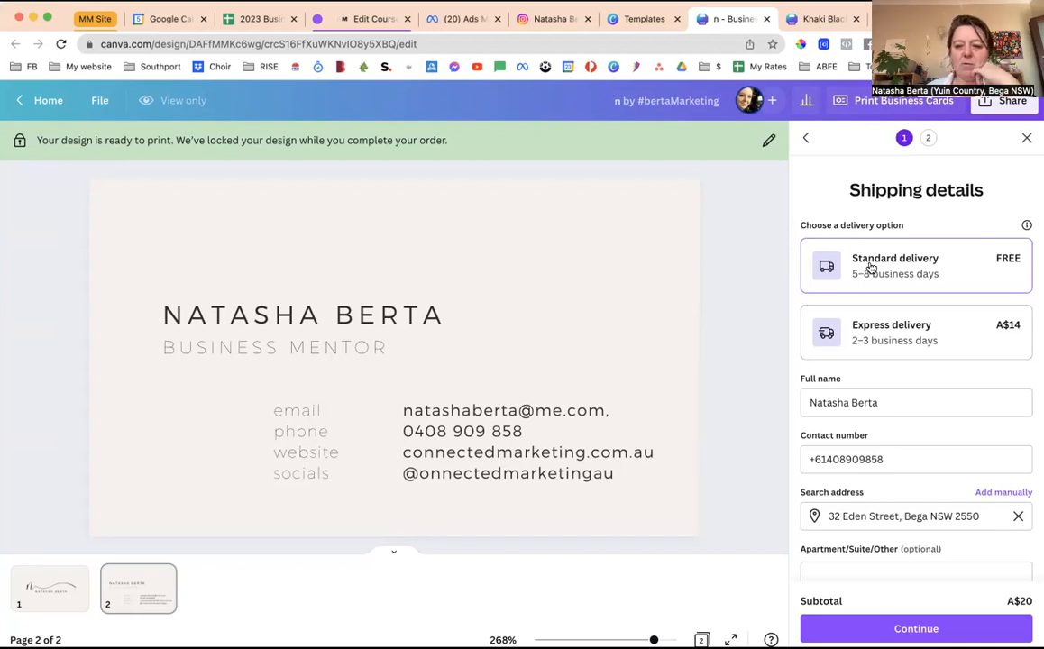
{"action": "scroll", "coordinate": [874, 352], "scroll_direction": "down", "scroll_amount": 1}
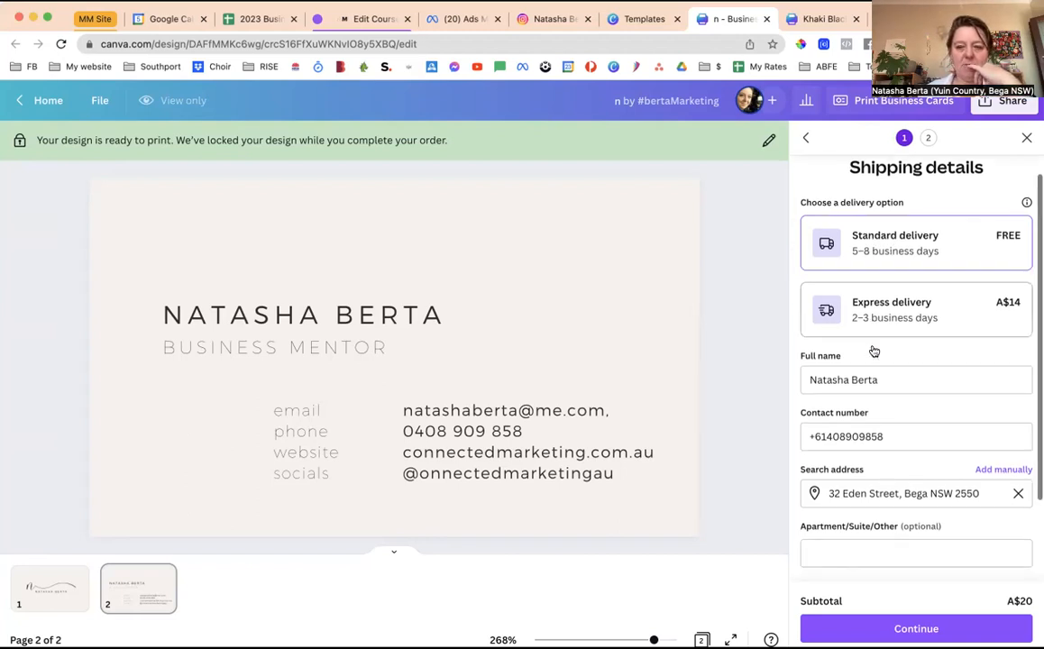
{"action": "scroll", "coordinate": [874, 352], "scroll_direction": "down", "scroll_amount": 3}
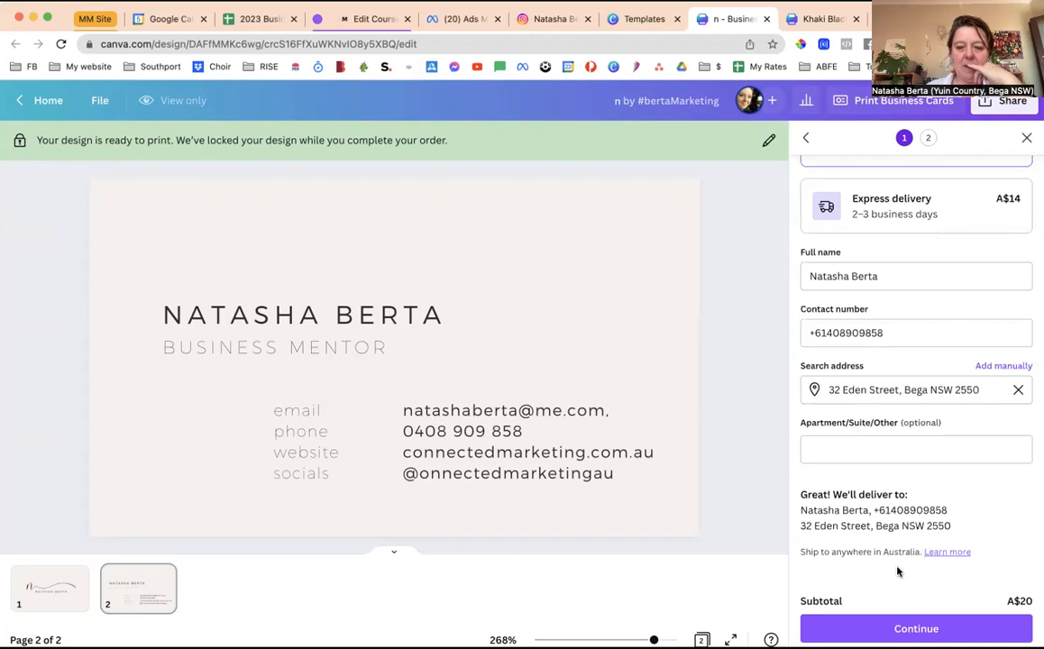
{"action": "left_click", "coordinate": [896, 628]}
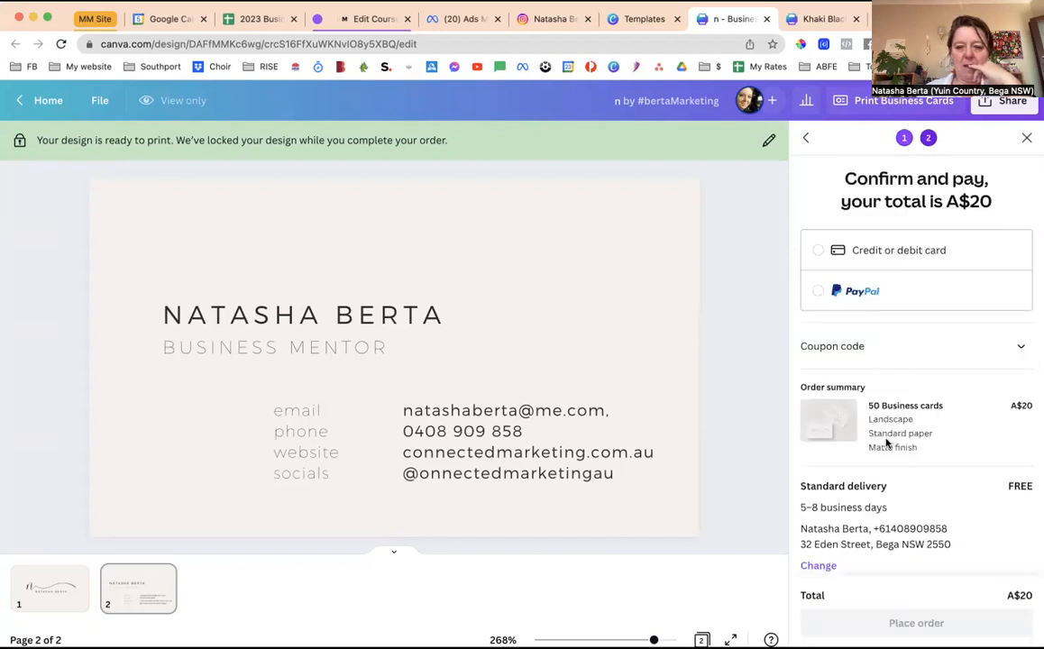
{"action": "scroll", "coordinate": [888, 442], "scroll_direction": "down", "scroll_amount": 2}
{"action": "scroll", "coordinate": [889, 442], "scroll_direction": "up", "scroll_amount": 2}
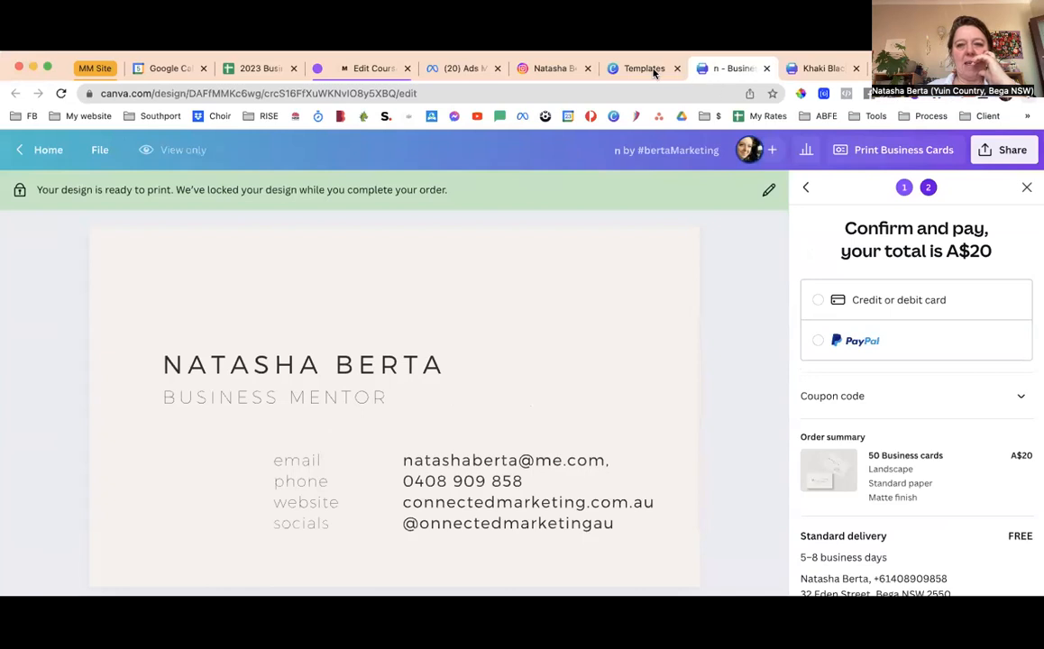
Switch to the browser tab with the Canva home page and search the templates for "postcard"
{"action": "left_click", "coordinate": [644, 19]}
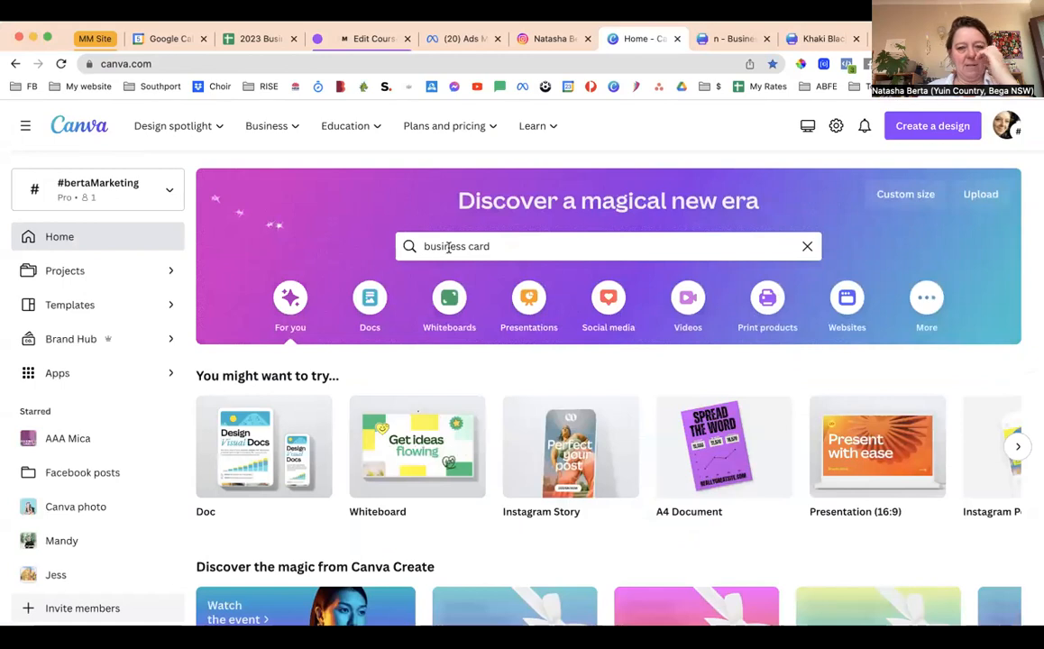
{"action": "left_click", "coordinate": [448, 248]}
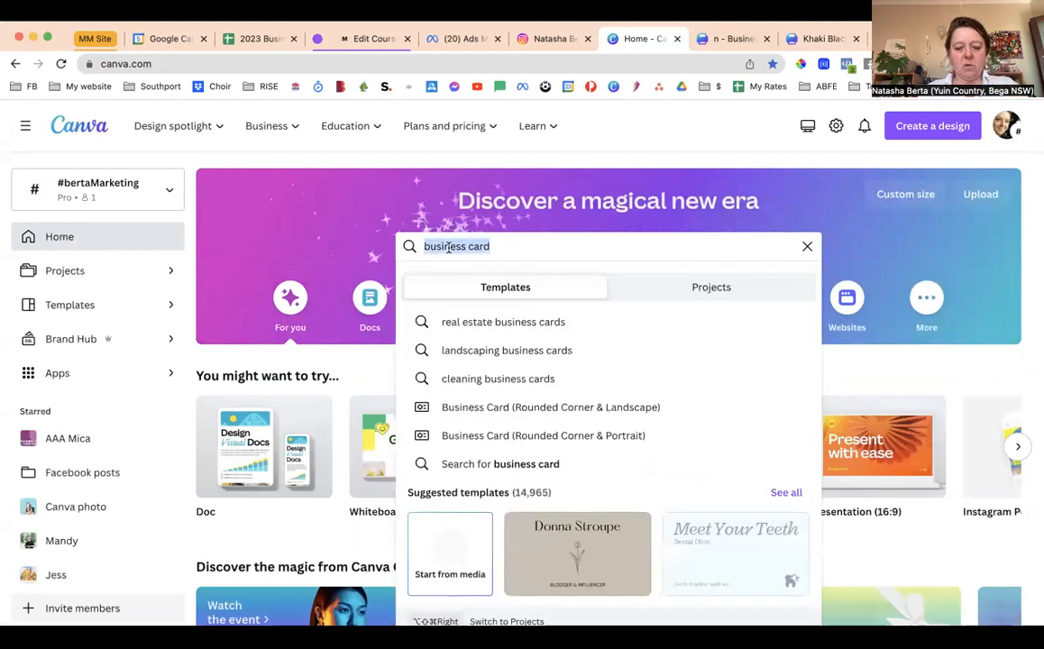
{"action": "type", "text": "postcard"}
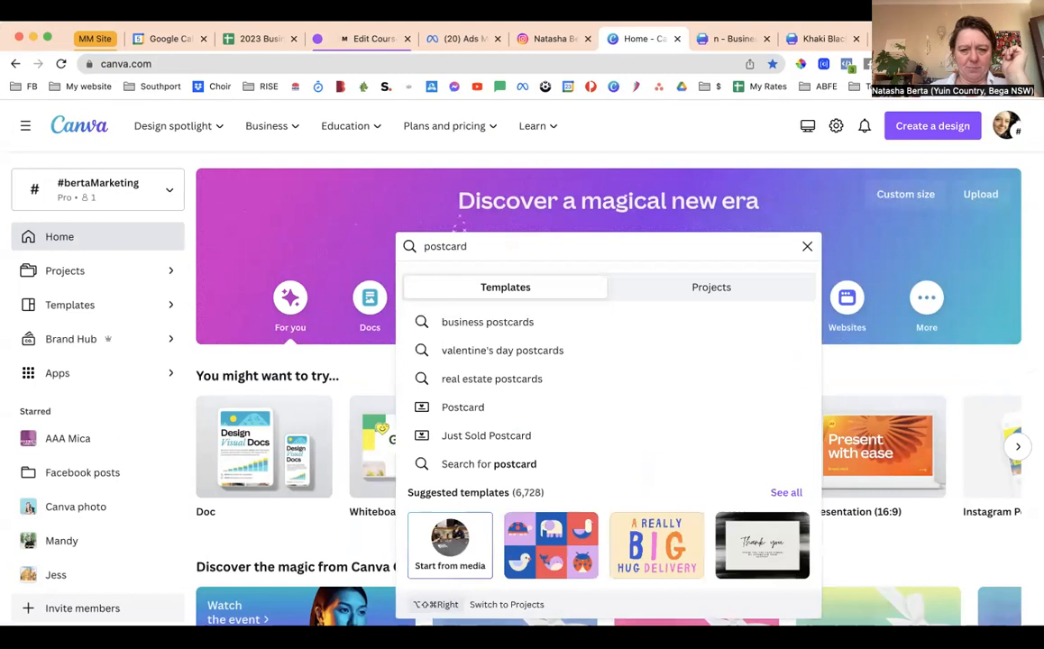
{"action": "key", "text": "Return"}
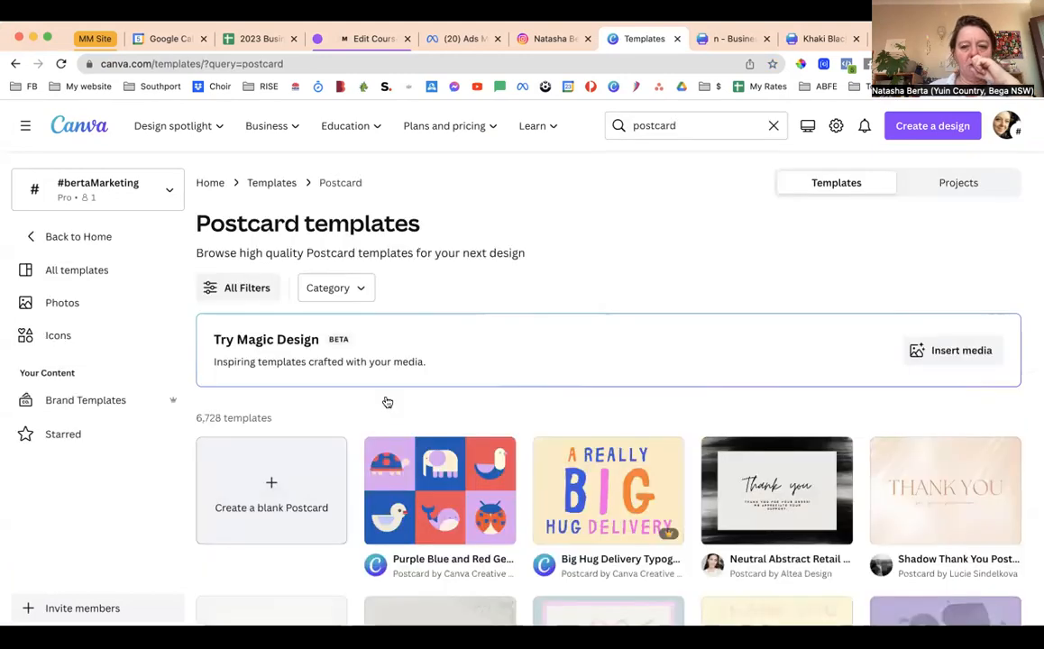
Look through the postcard templates and create a blank postcard design
{"action": "scroll", "coordinate": [388, 402], "scroll_direction": "down", "scroll_amount": 3}
{"action": "scroll", "coordinate": [387, 402], "scroll_direction": "down", "scroll_amount": 1}
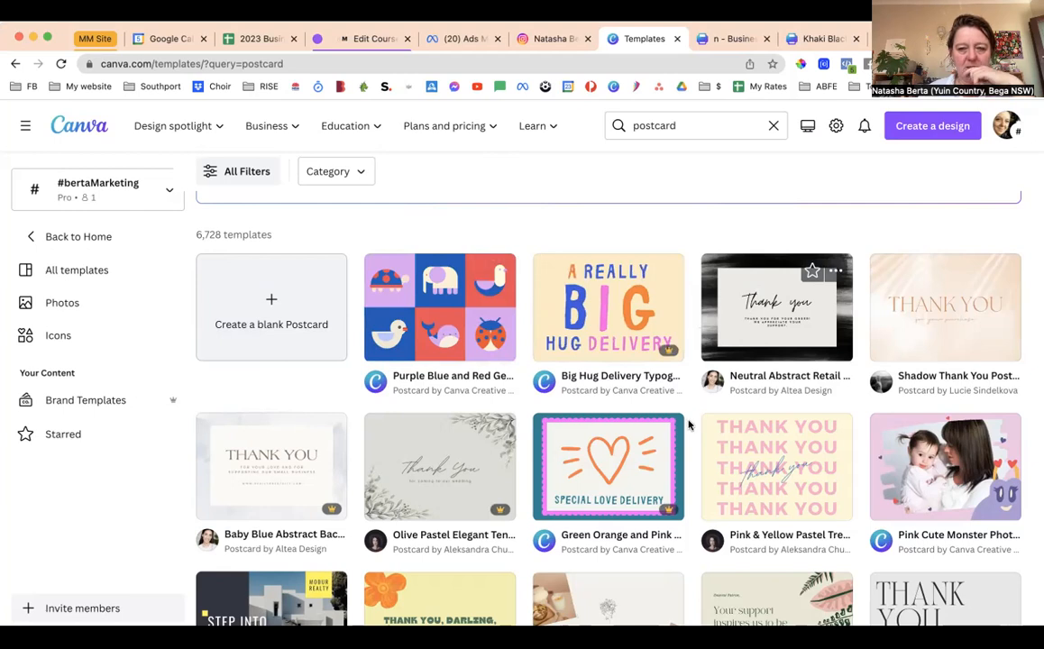
{"action": "left_click", "coordinate": [274, 314]}
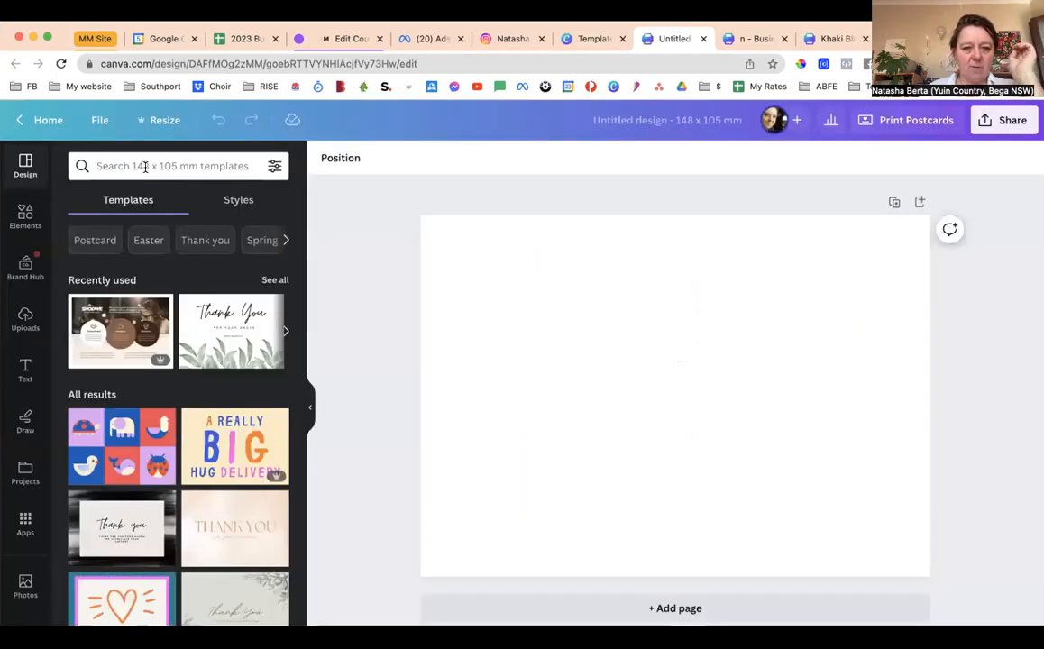
Search the postcard design templates for "earthy", and replace that search with "plants"
{"action": "left_click", "coordinate": [145, 167]}
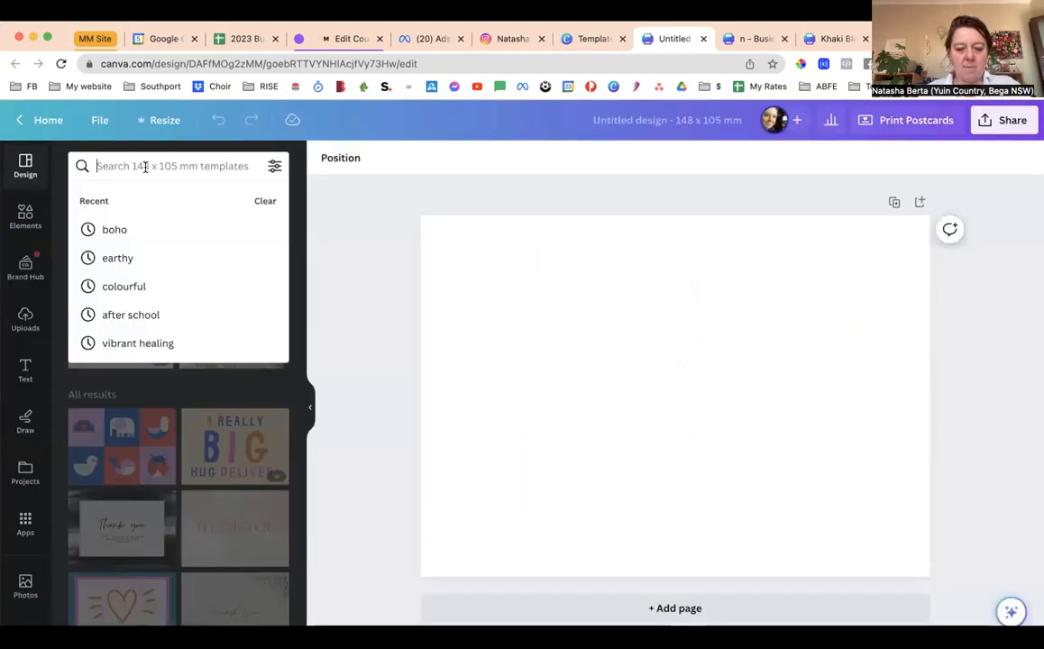
{"action": "type", "text": "earthy"}
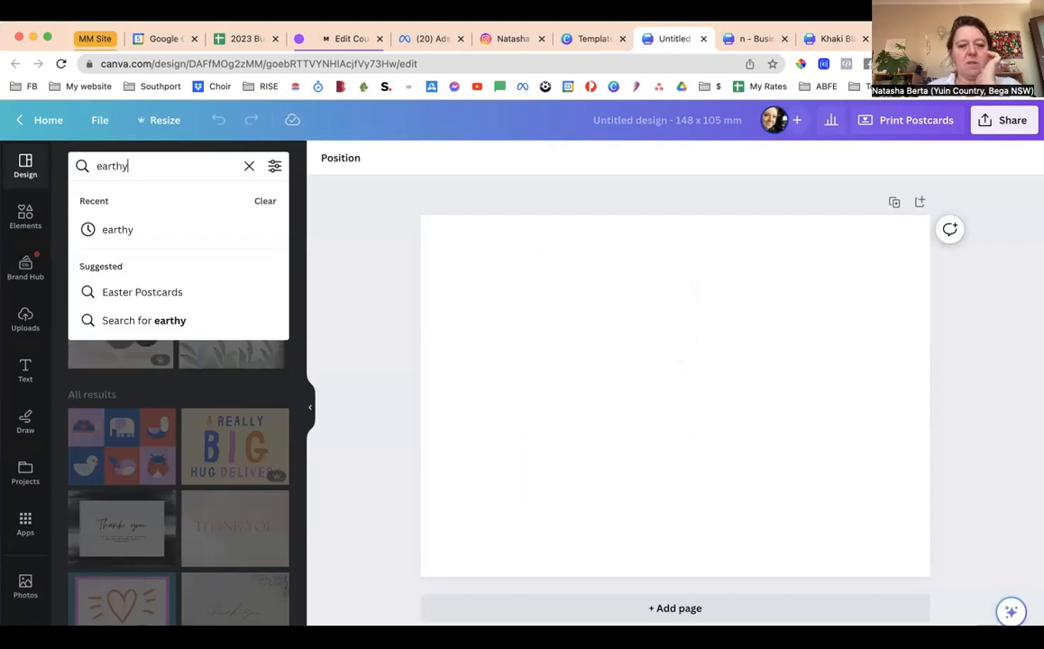
{"action": "key", "text": "Return"}
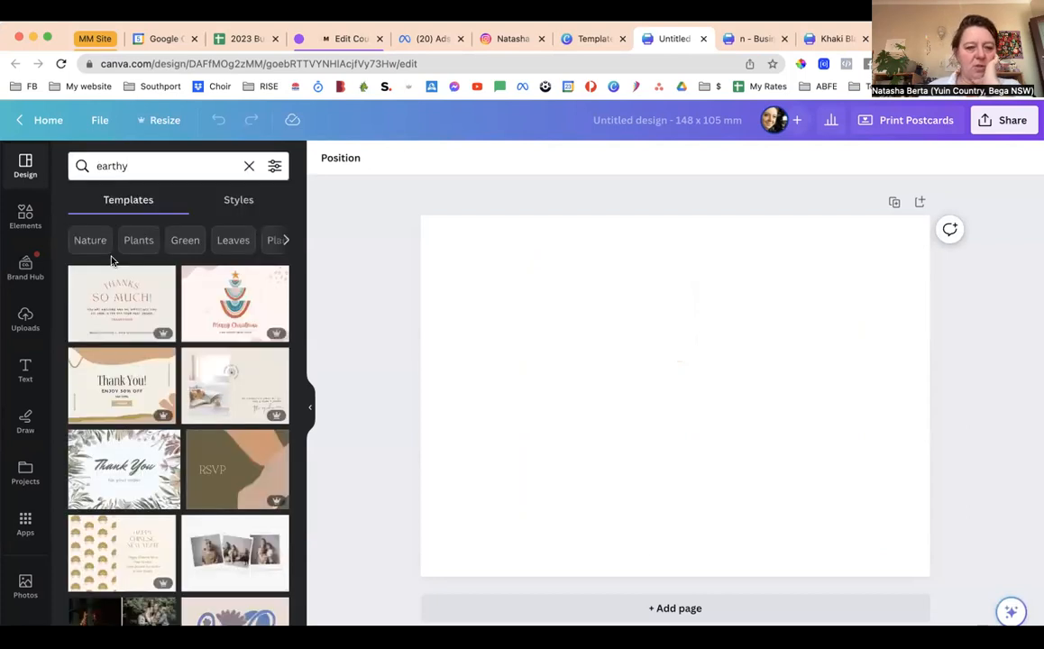
{"action": "left_click", "coordinate": [115, 162]}
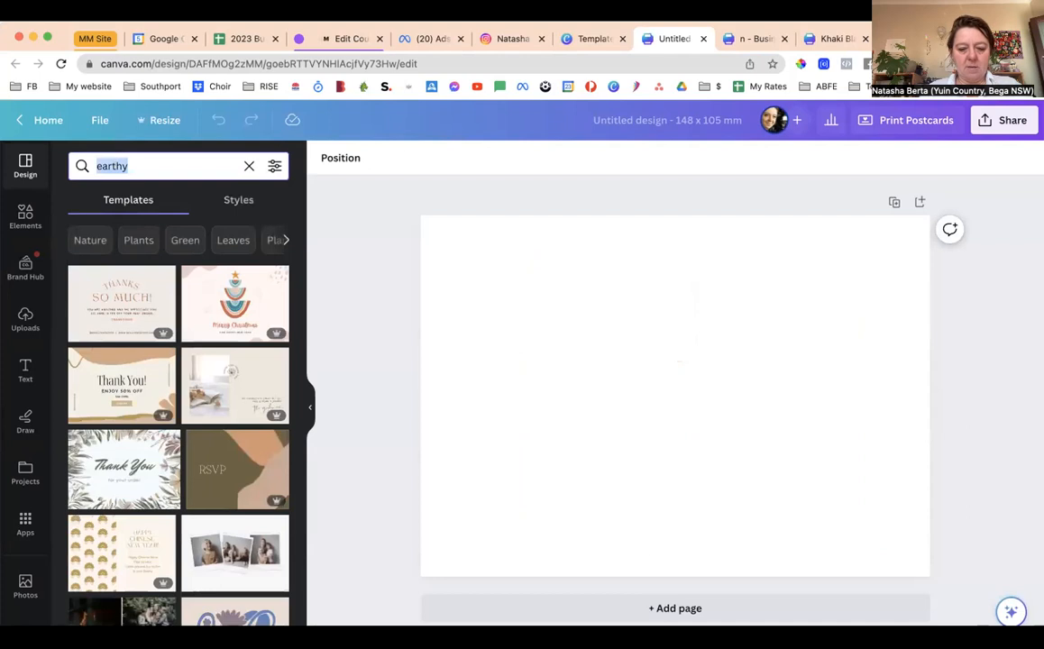
{"action": "type", "text": "plants"}
{"action": "key", "text": "Return"}
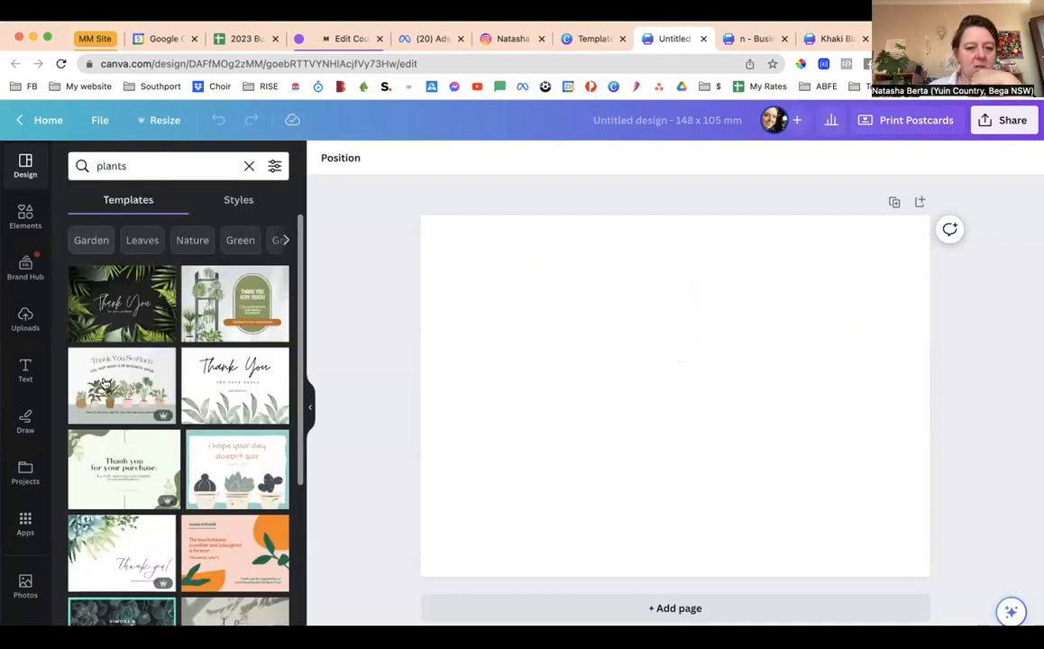
Apply the white thank-you template with watercolour cacti to the postcard
{"action": "scroll", "coordinate": [105, 387], "scroll_direction": "down", "scroll_amount": 2}
{"action": "scroll", "coordinate": [105, 386], "scroll_direction": "down", "scroll_amount": 2}
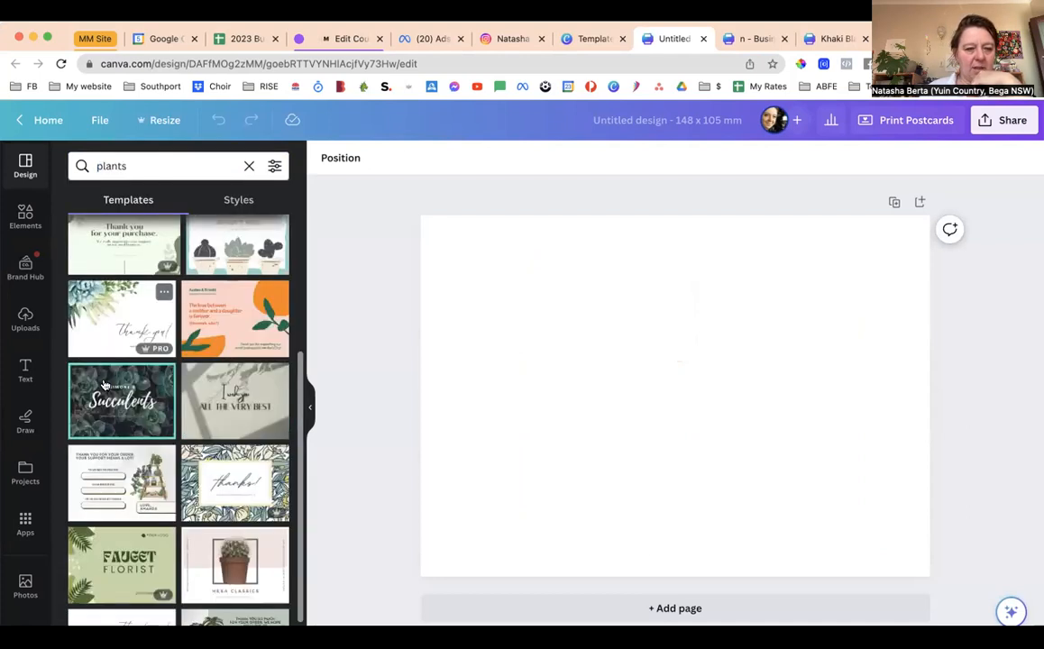
{"action": "scroll", "coordinate": [105, 386], "scroll_direction": "down", "scroll_amount": 2}
{"action": "scroll", "coordinate": [105, 386], "scroll_direction": "down", "scroll_amount": 2}
{"action": "left_click", "coordinate": [104, 388]}
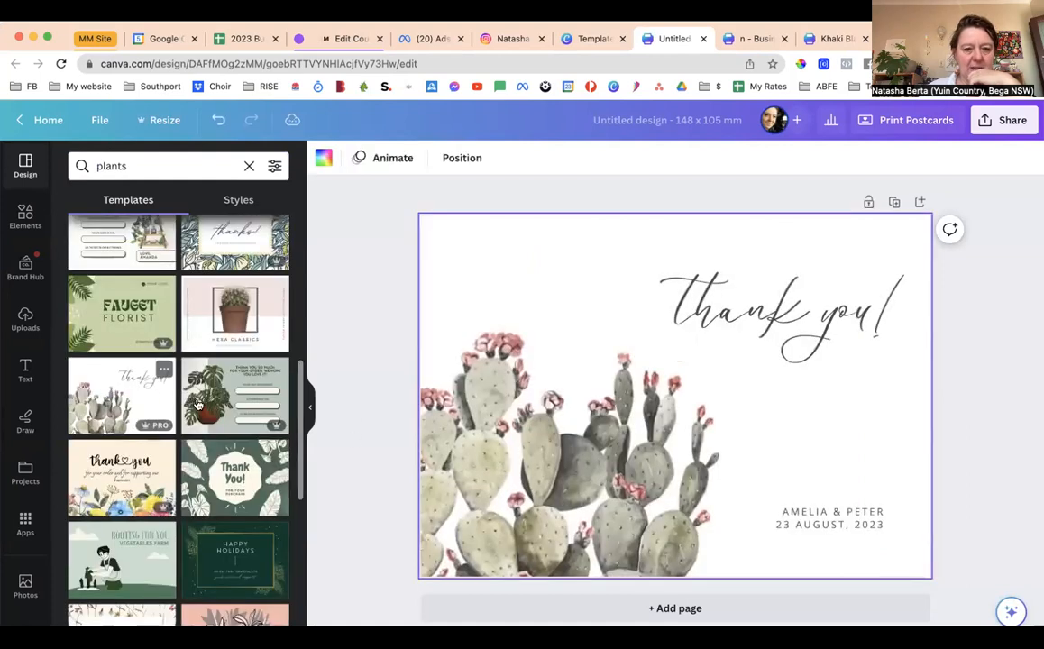
Apply the dark fern-framed "Thank You for your purchase" template to the postcard and browse further plant templates
{"action": "scroll", "coordinate": [210, 386], "scroll_direction": "up", "scroll_amount": 1}
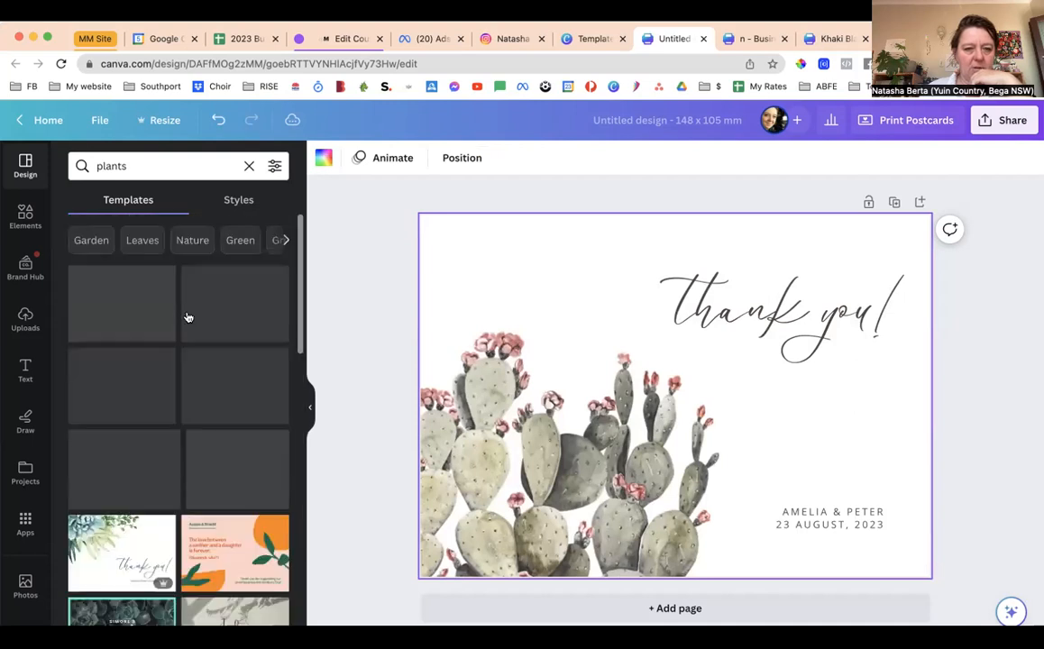
{"action": "left_click", "coordinate": [132, 307]}
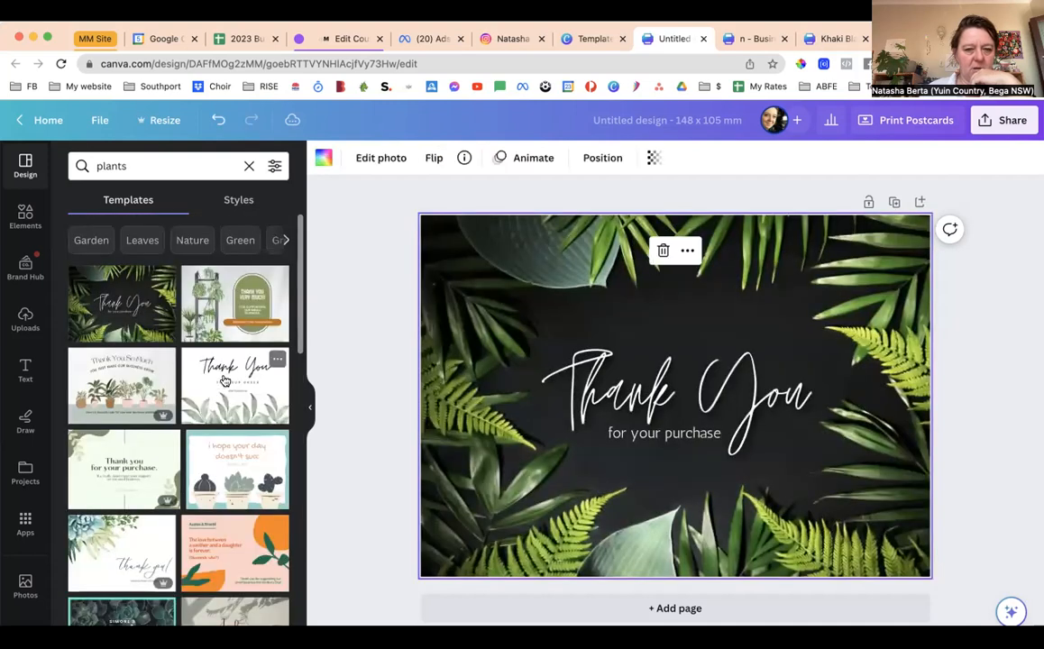
{"action": "scroll", "coordinate": [174, 421], "scroll_direction": "down", "scroll_amount": 1}
{"action": "scroll", "coordinate": [158, 414], "scroll_direction": "down", "scroll_amount": 10}
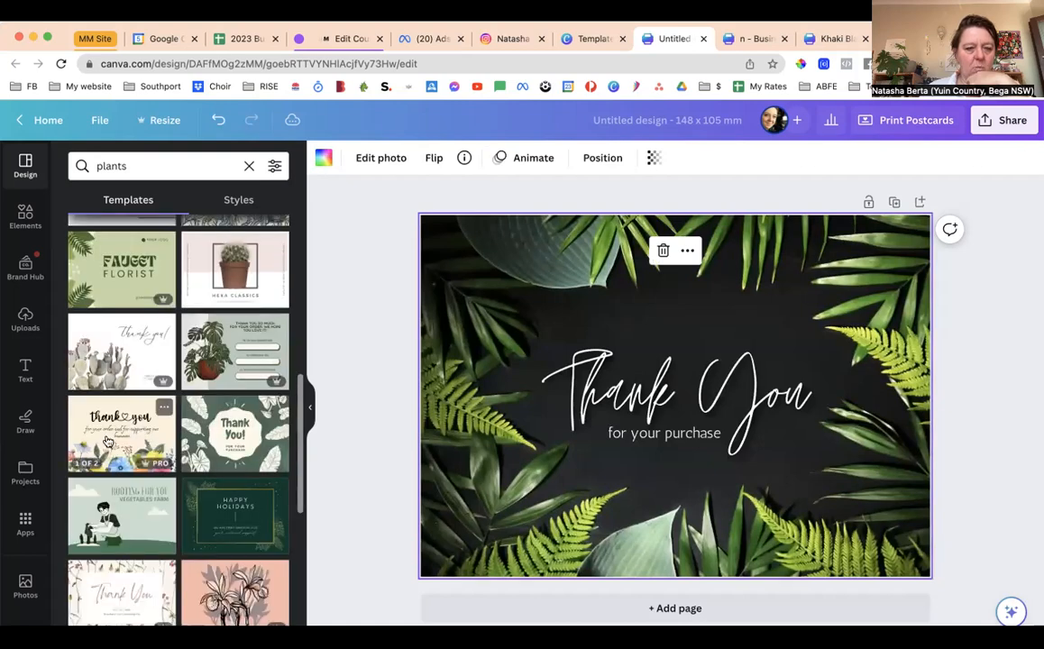
Examine the pages of the cream bohemian flower and olive green floral sketch postcard templates, and browse further plant templates
{"action": "left_click", "coordinate": [107, 438]}
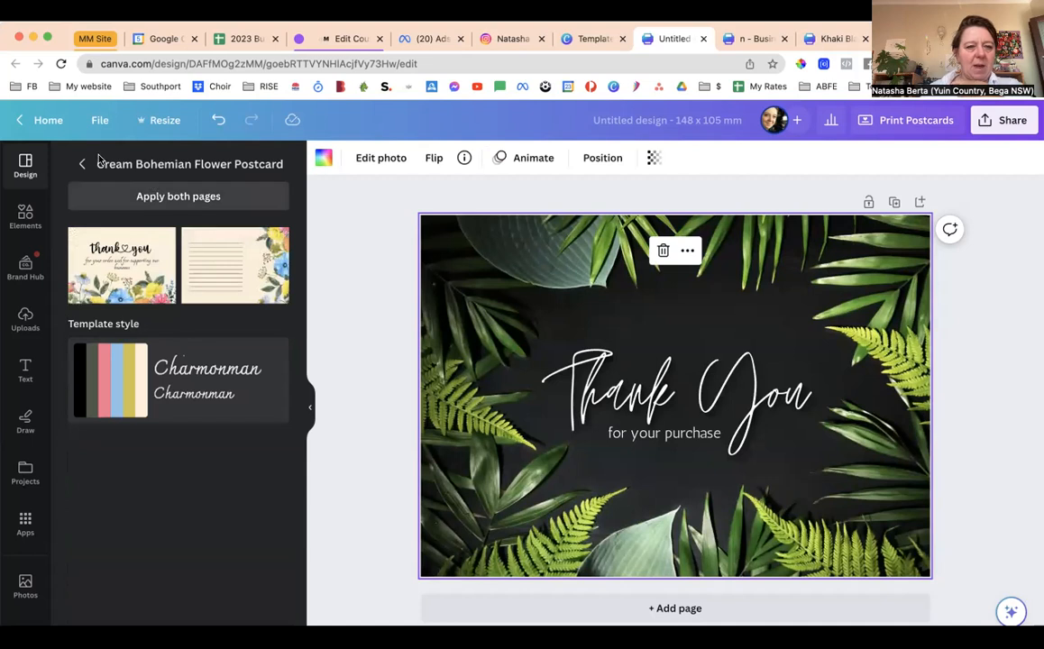
{"action": "key", "text": "Escape"}
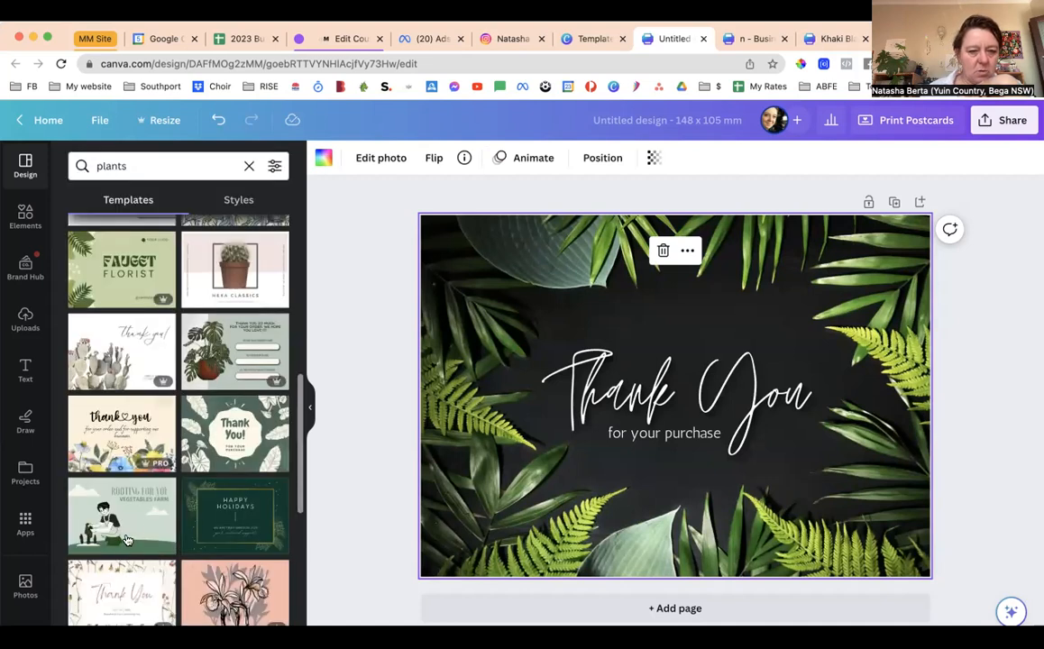
{"action": "scroll", "coordinate": [125, 505], "scroll_direction": "down", "scroll_amount": 3}
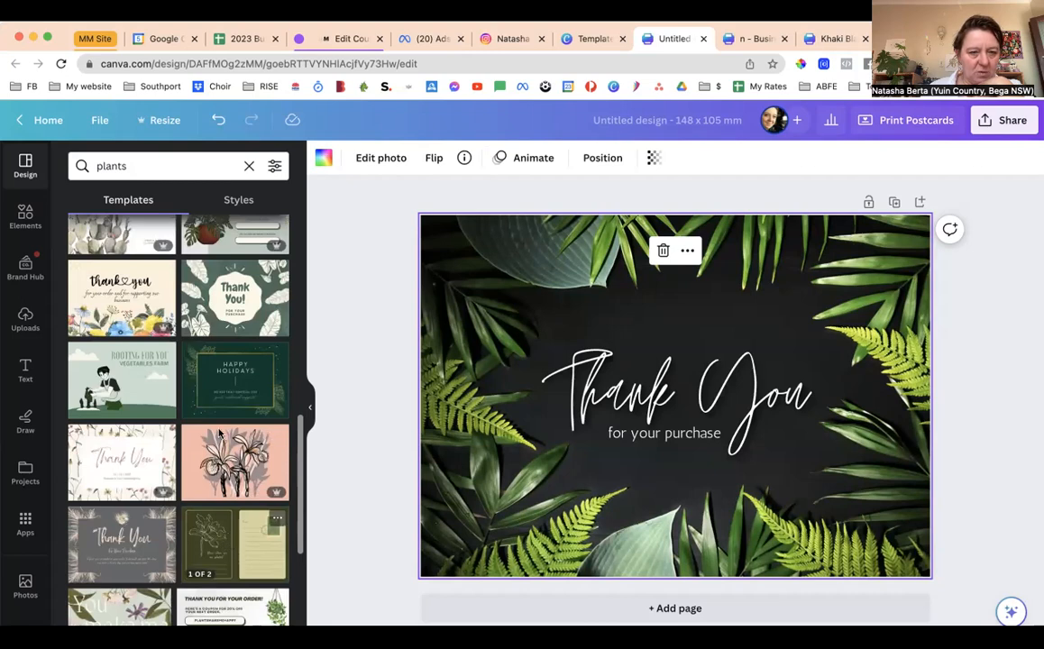
{"action": "left_click", "coordinate": [230, 541]}
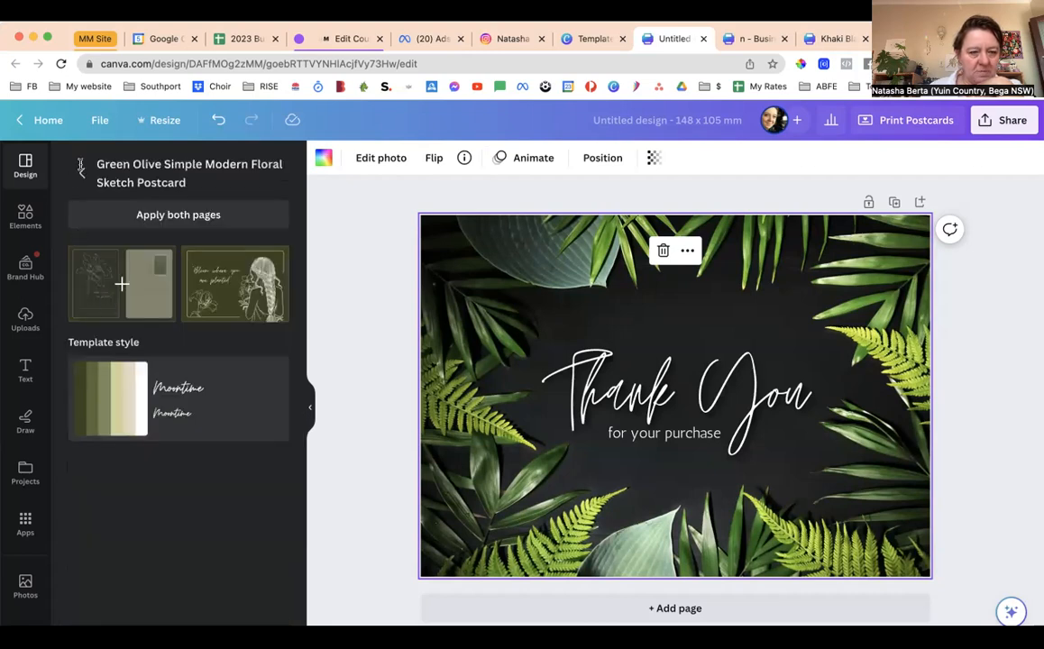
{"action": "left_click", "coordinate": [81, 170]}
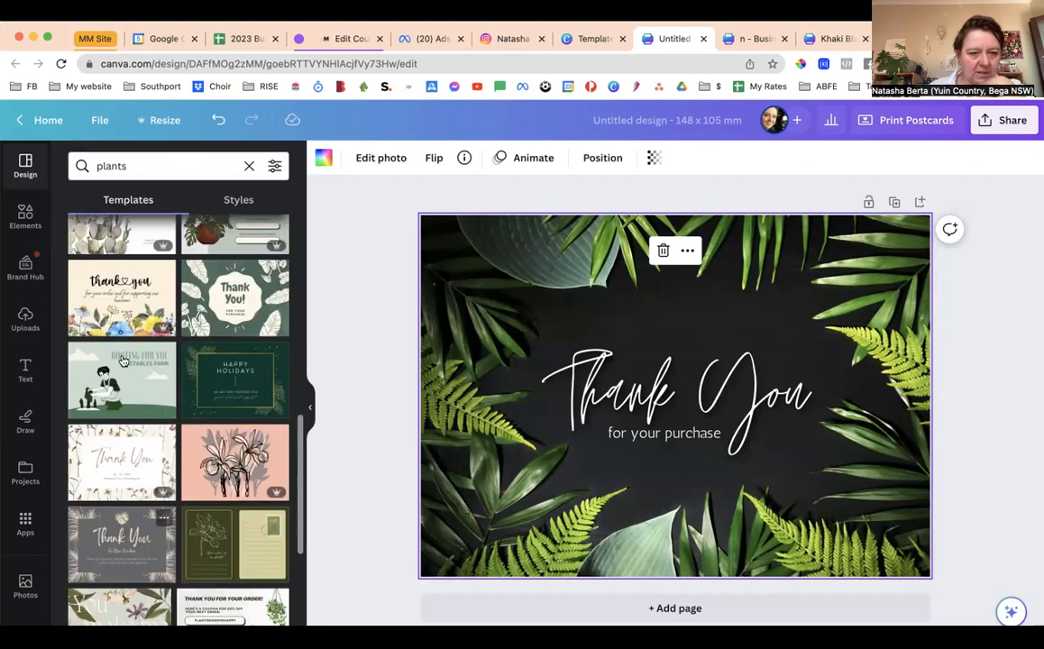
{"action": "scroll", "coordinate": [124, 361], "scroll_direction": "down", "scroll_amount": 3}
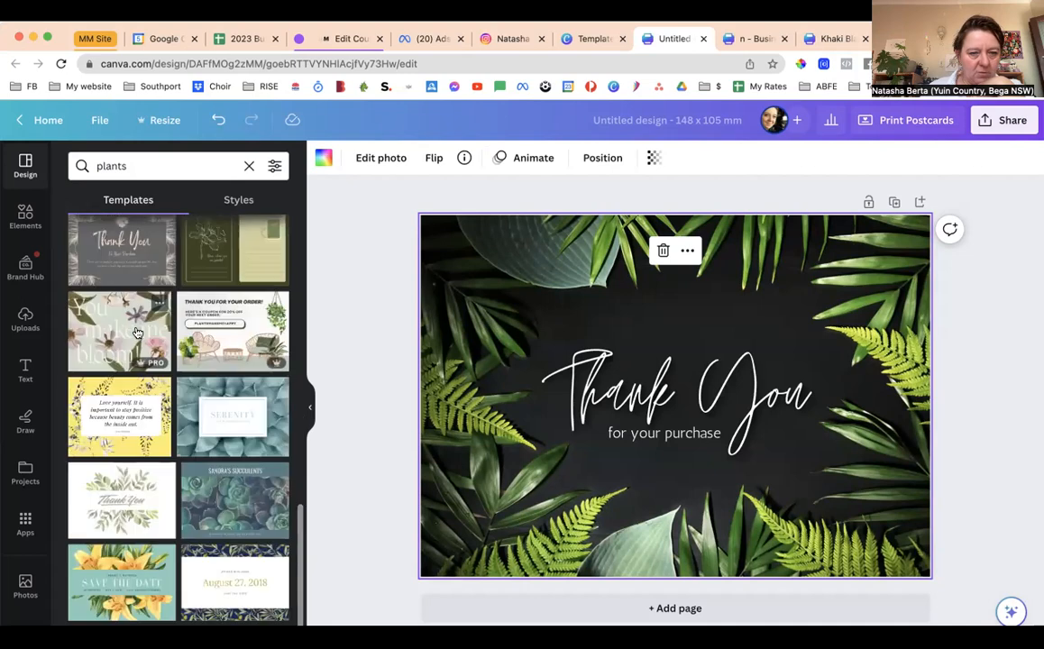
Add the back page of the Mint Green Succulent Picture Postcard template as the postcard's second page
{"action": "left_click", "coordinate": [217, 420]}
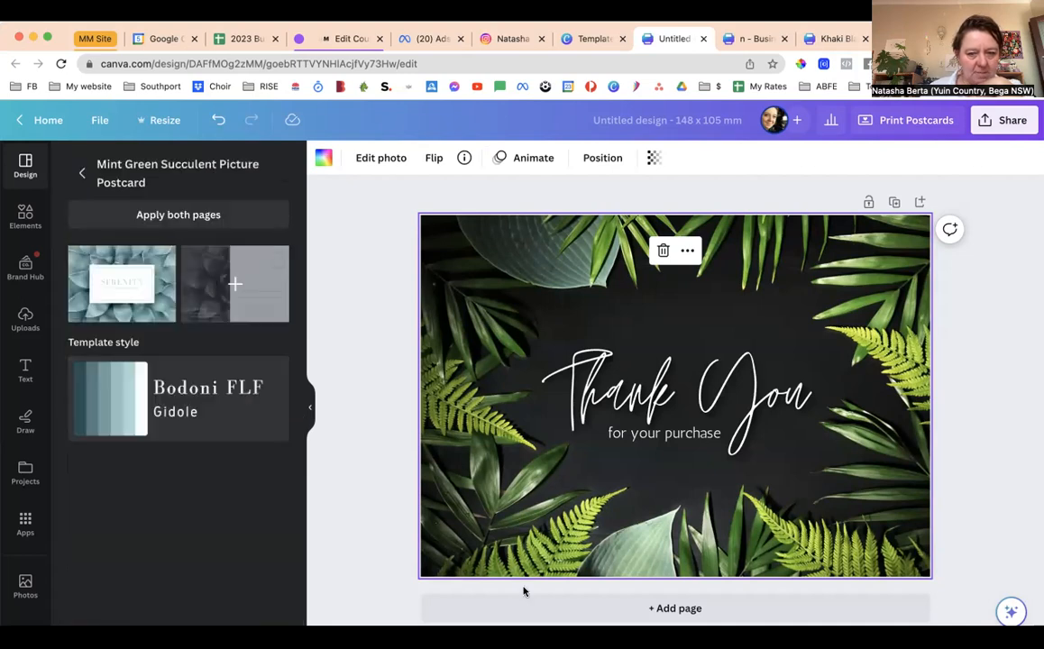
{"action": "left_click", "coordinate": [234, 285]}
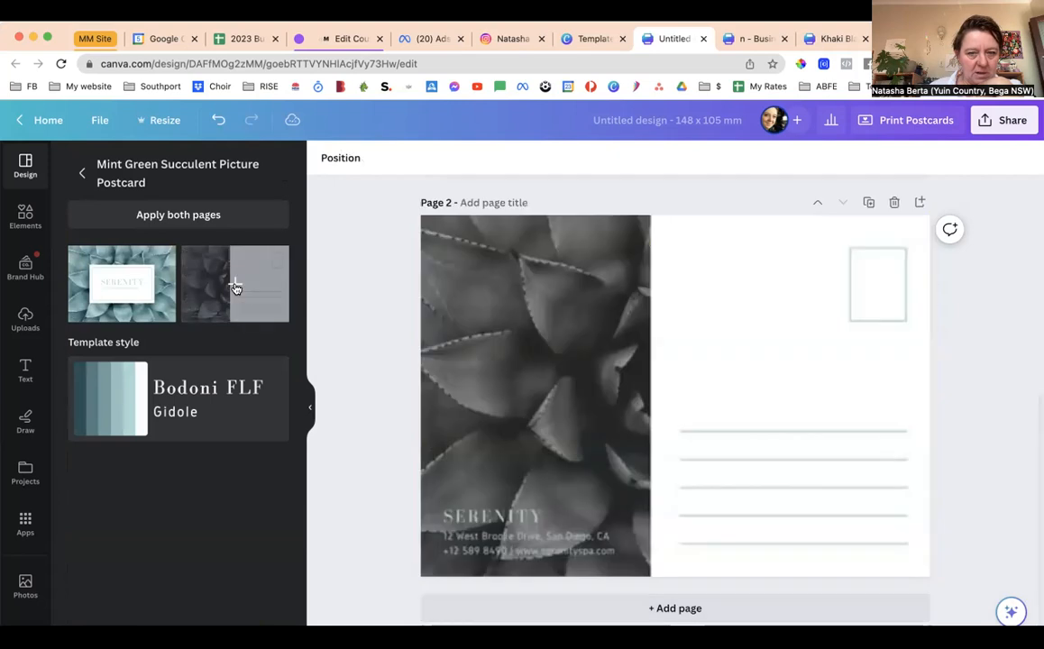
{"action": "left_click", "coordinate": [390, 367]}
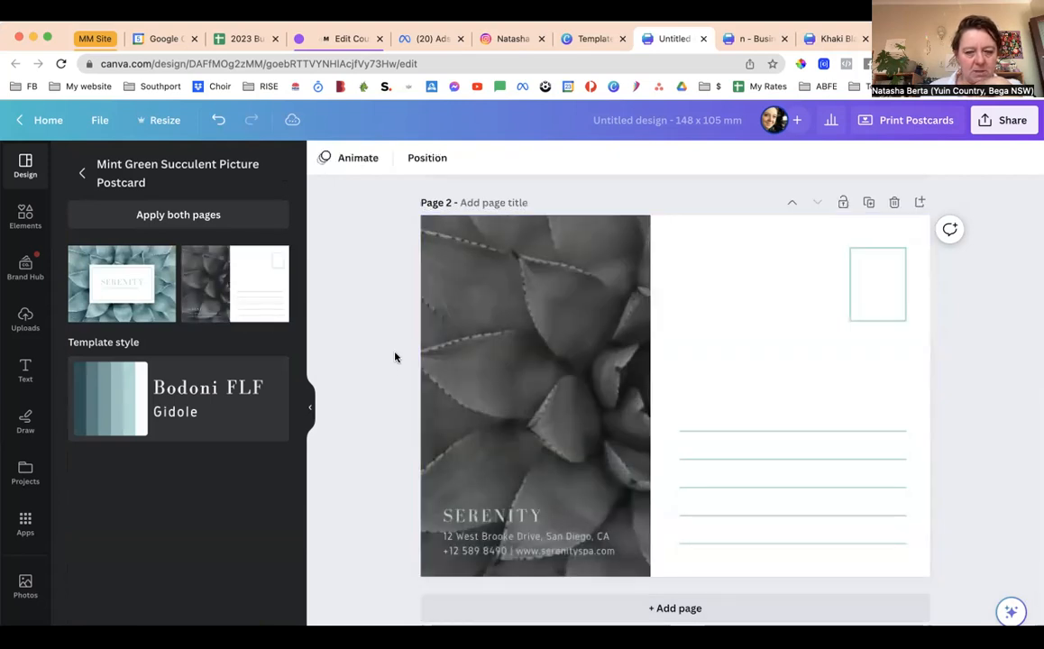
{"action": "scroll", "coordinate": [395, 357], "scroll_direction": "up", "scroll_amount": 5}
{"action": "scroll", "coordinate": [395, 357], "scroll_direction": "down", "scroll_amount": 1}
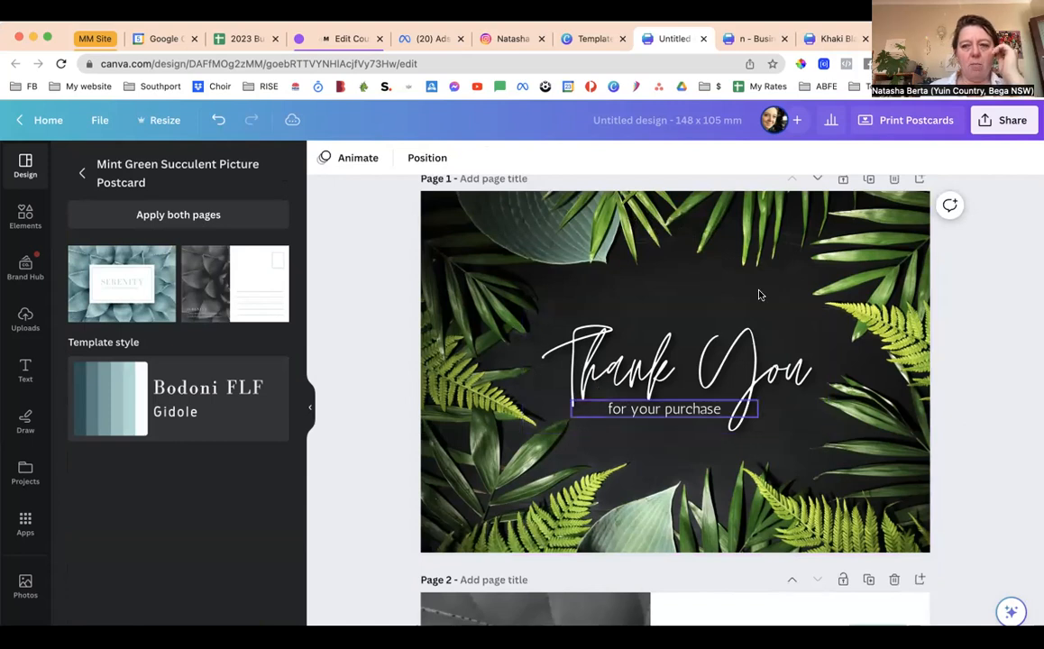
Open the print options for the two-sided postcard and check which sizes are offered
{"action": "left_click", "coordinate": [903, 125]}
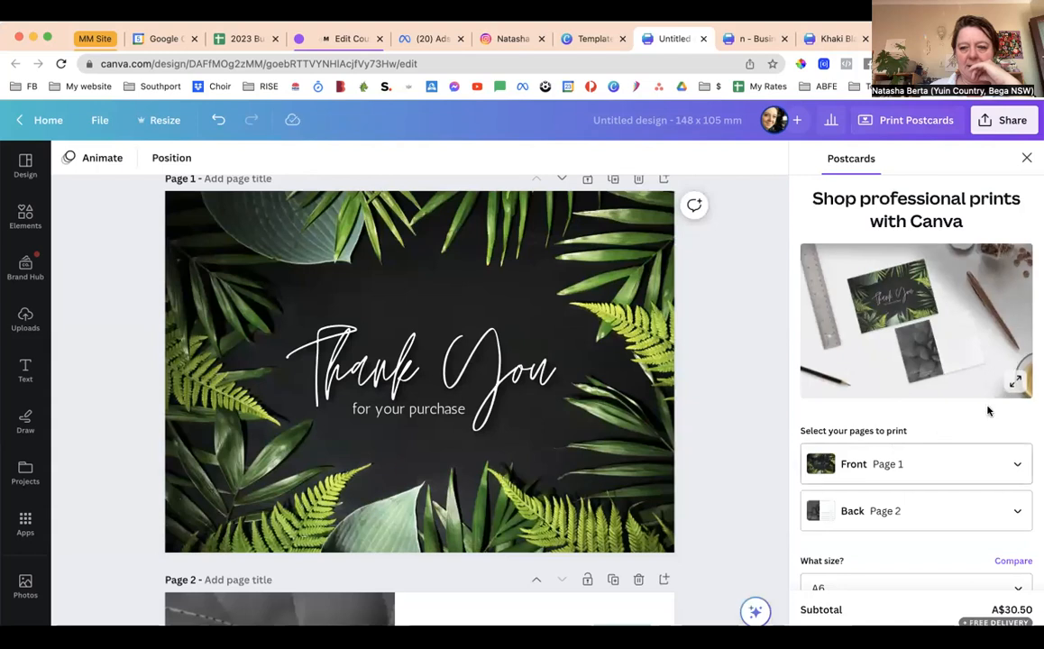
{"action": "scroll", "coordinate": [926, 482], "scroll_direction": "down", "scroll_amount": 3}
{"action": "scroll", "coordinate": [927, 312], "scroll_direction": "down", "scroll_amount": 1}
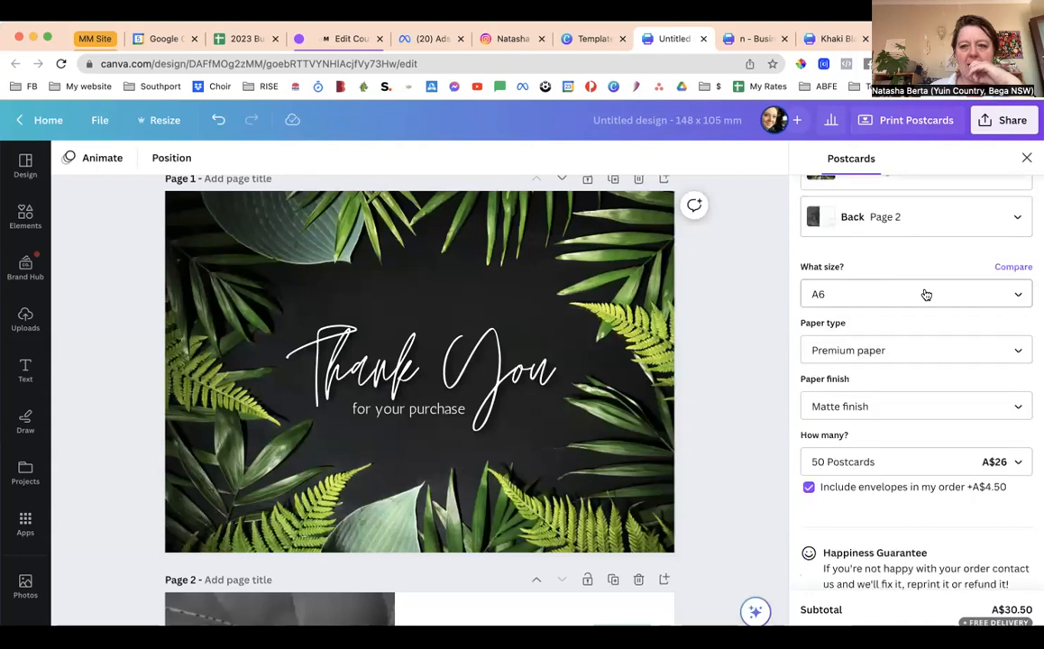
{"action": "left_click", "coordinate": [866, 301]}
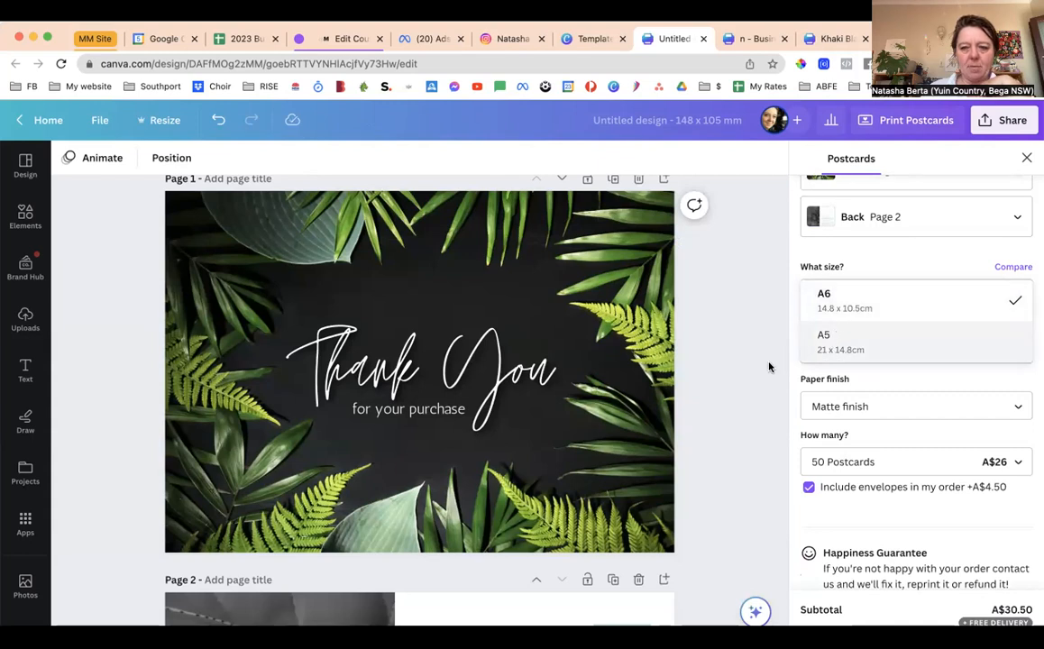
{"action": "left_click", "coordinate": [792, 391]}
Set the postcard's paper type to Deluxe paper and its paper finish to Gloss finish
{"action": "left_click", "coordinate": [844, 361]}
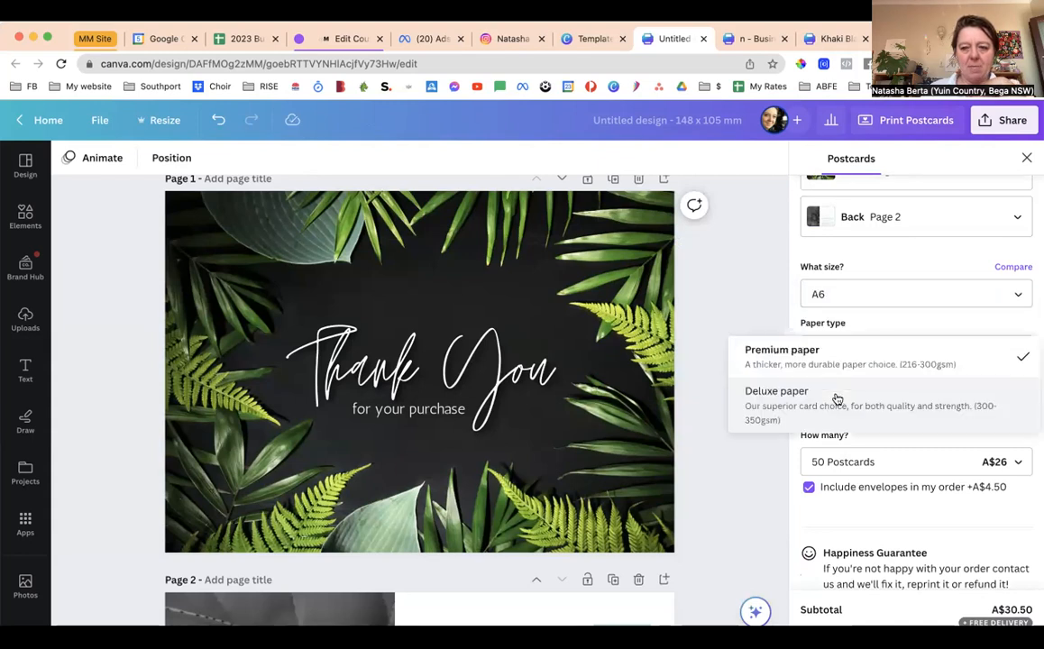
{"action": "left_click", "coordinate": [841, 409]}
{"action": "left_click", "coordinate": [875, 409]}
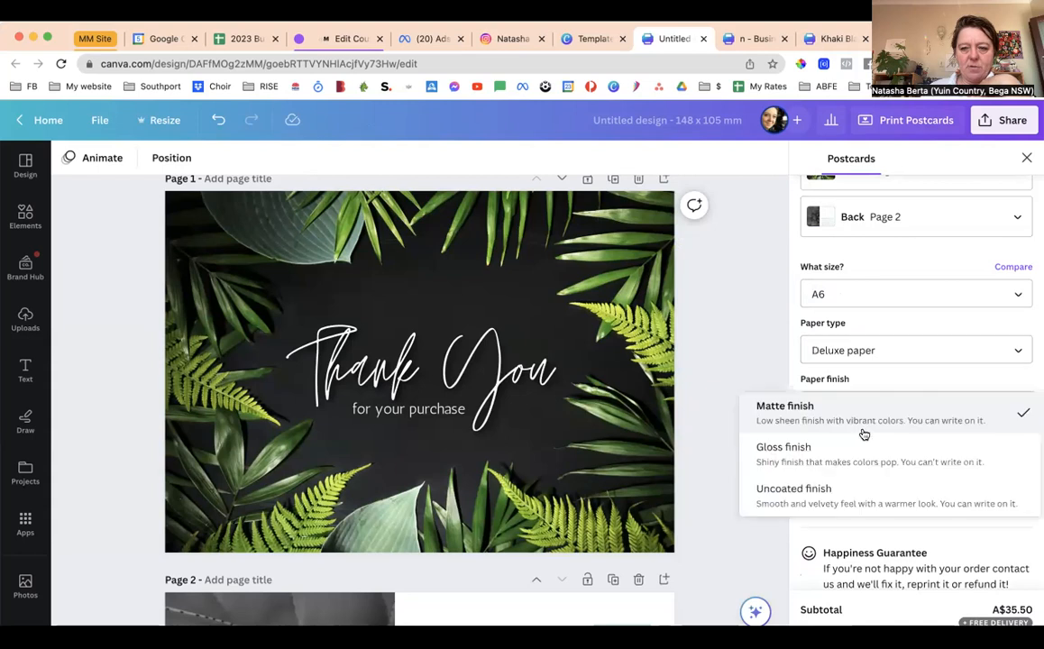
{"action": "left_click", "coordinate": [744, 442]}
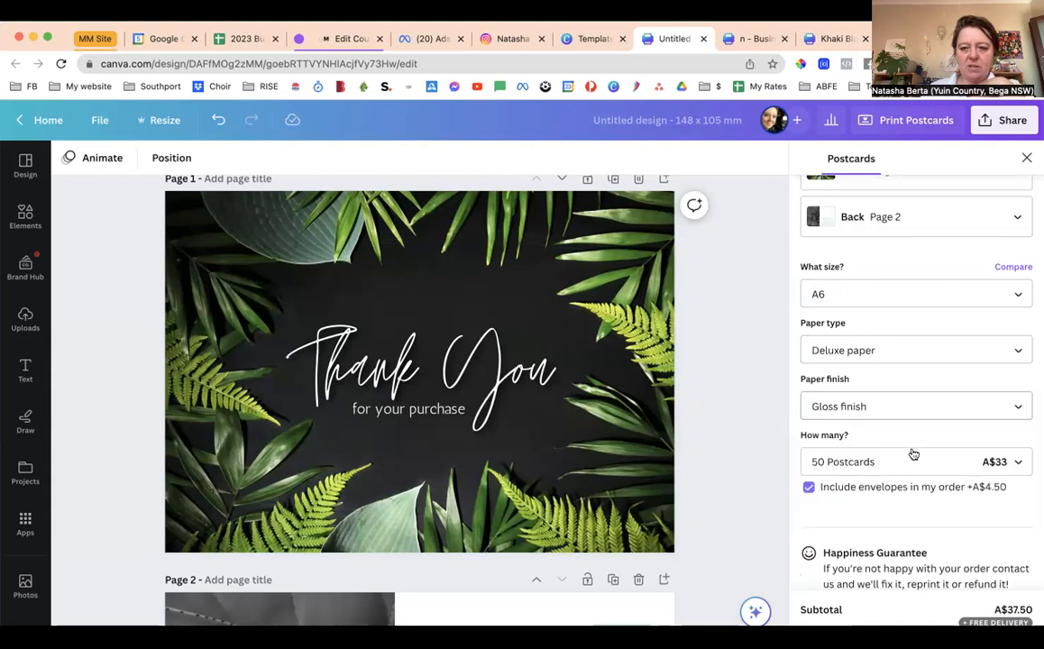
Review the available postcard print quantities and compare their prices
{"action": "scroll", "coordinate": [929, 433], "scroll_direction": "down", "scroll_amount": 1}
{"action": "left_click", "coordinate": [1015, 434]}
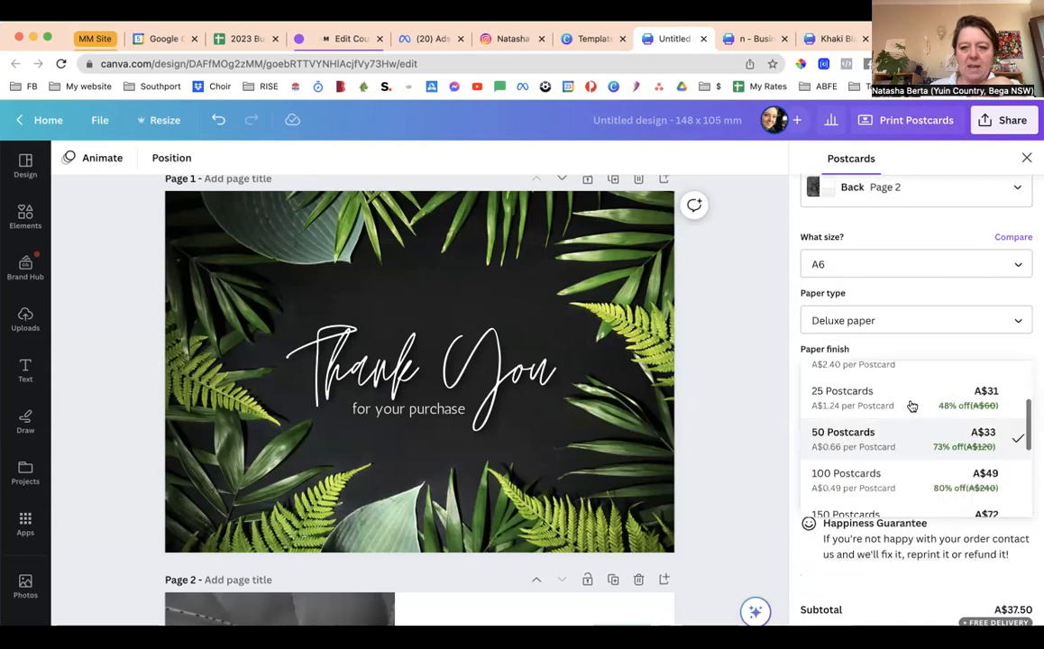
{"action": "scroll", "coordinate": [912, 406], "scroll_direction": "up", "scroll_amount": 2}
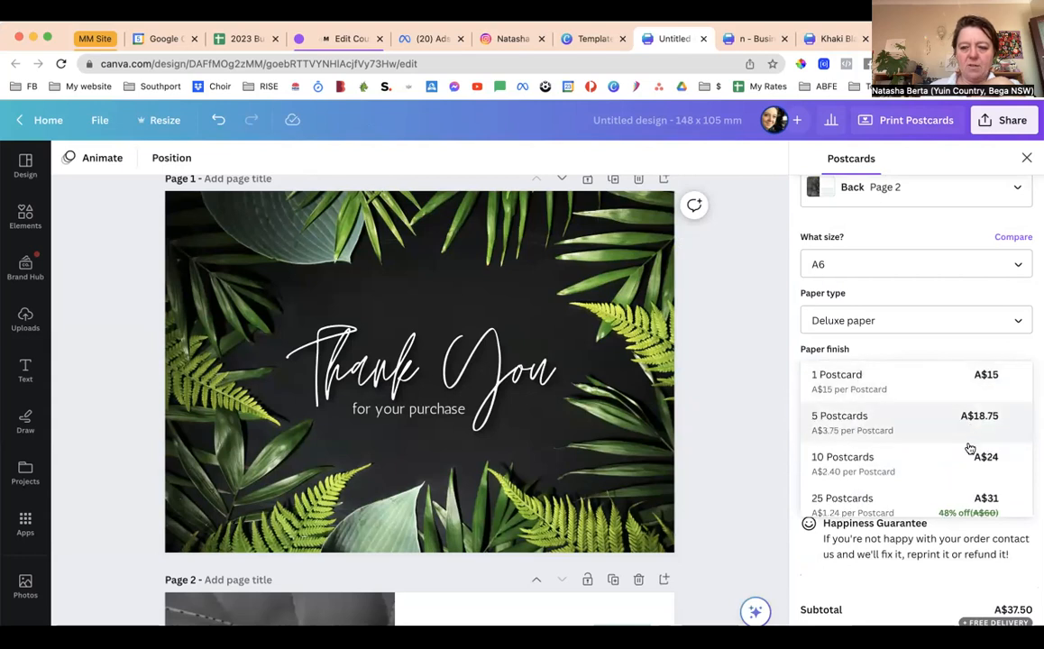
{"action": "scroll", "coordinate": [970, 449], "scroll_direction": "down", "scroll_amount": 3}
{"action": "scroll", "coordinate": [970, 448], "scroll_direction": "down", "scroll_amount": 2}
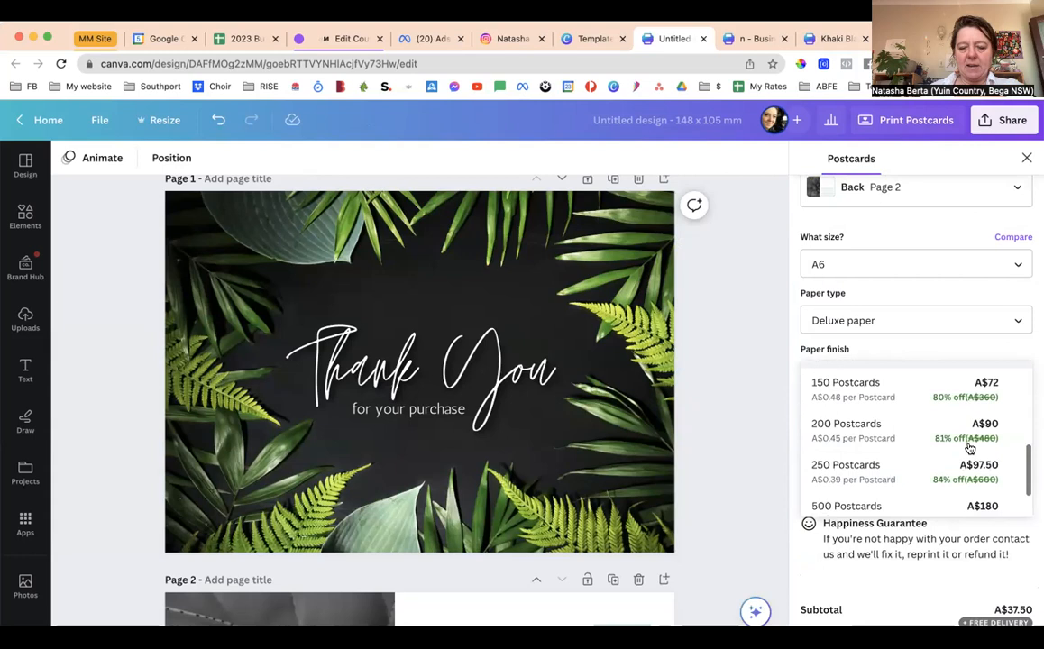
{"action": "scroll", "coordinate": [970, 448], "scroll_direction": "up", "scroll_amount": 2}
{"action": "scroll", "coordinate": [970, 448], "scroll_direction": "up", "scroll_amount": 2}
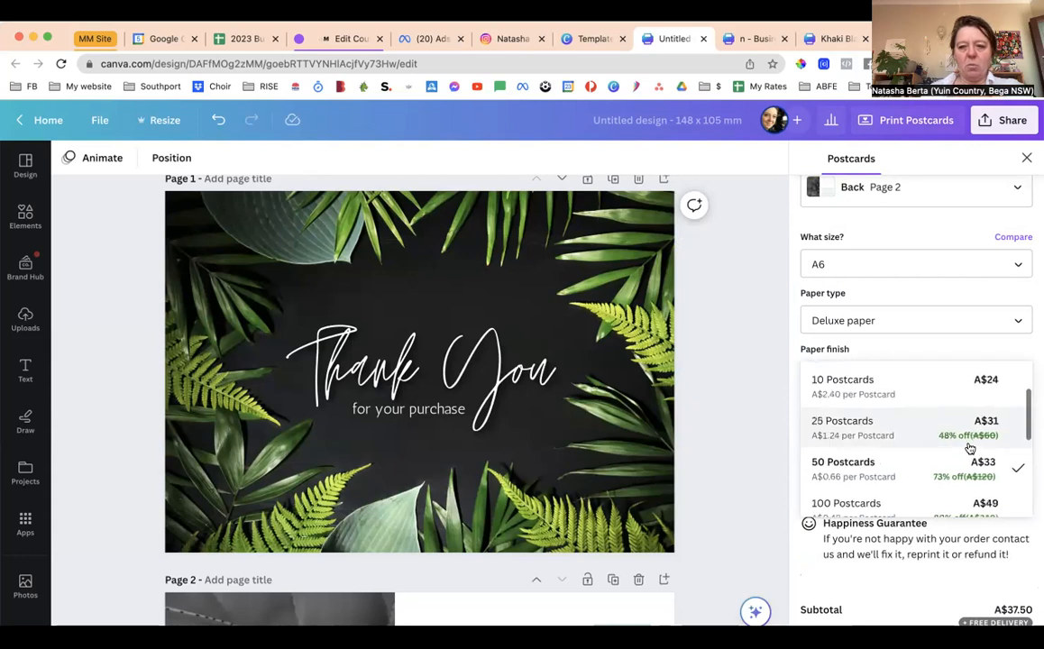
{"action": "scroll", "coordinate": [969, 448], "scroll_direction": "up", "scroll_amount": 1}
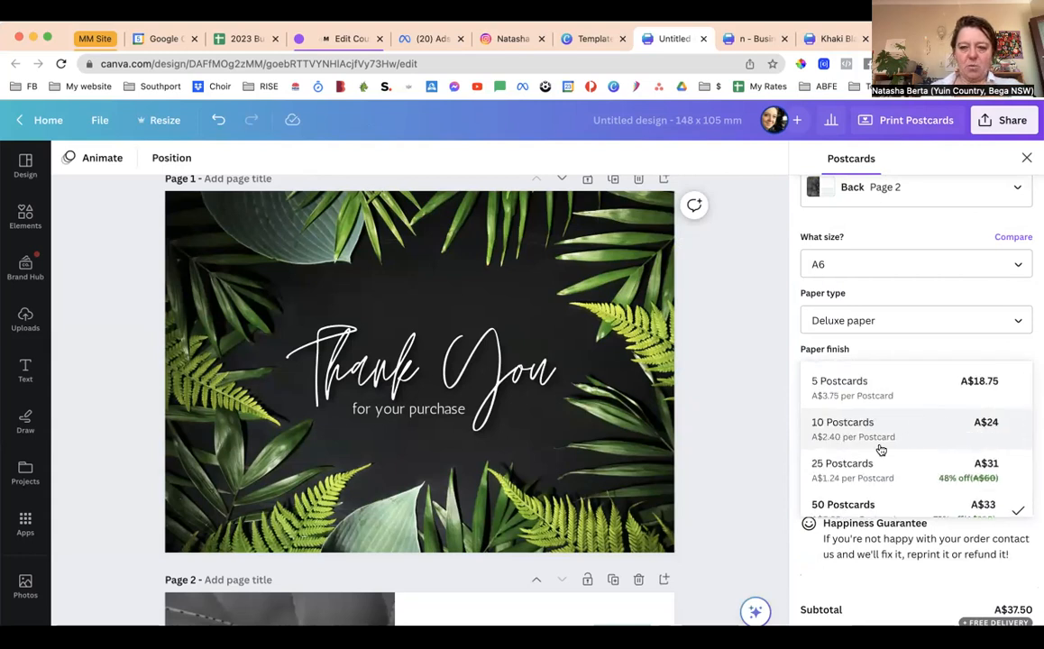
{"action": "scroll", "coordinate": [879, 449], "scroll_direction": "down", "scroll_amount": 1}
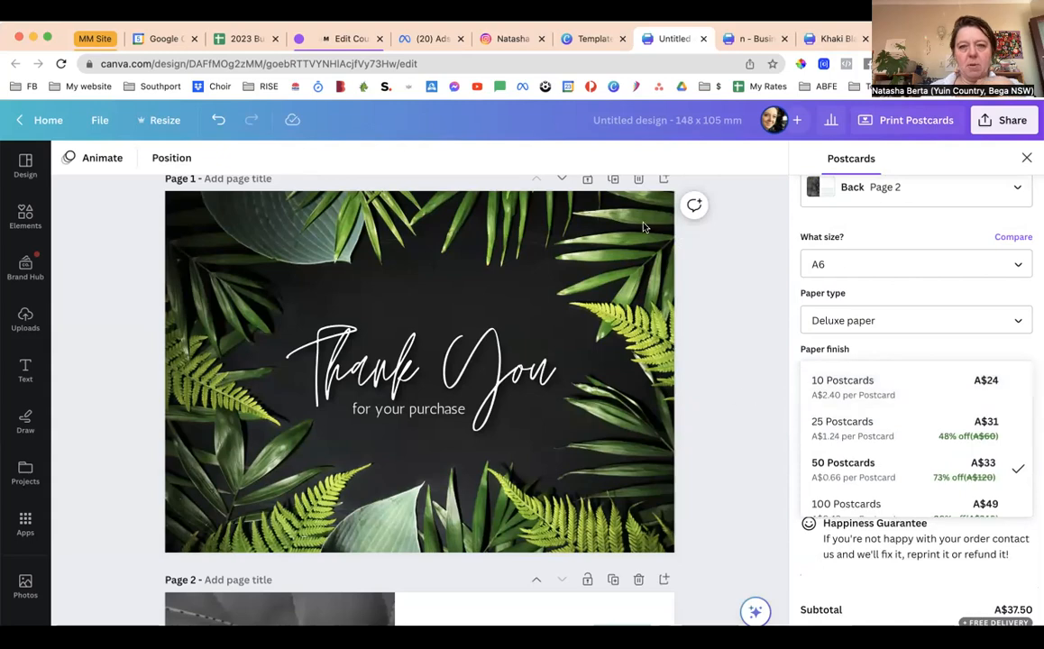
Switch to the template library, return to the Canva home page and search for "flyers"
{"action": "left_click", "coordinate": [602, 51]}
{"action": "left_click", "coordinate": [599, 41]}
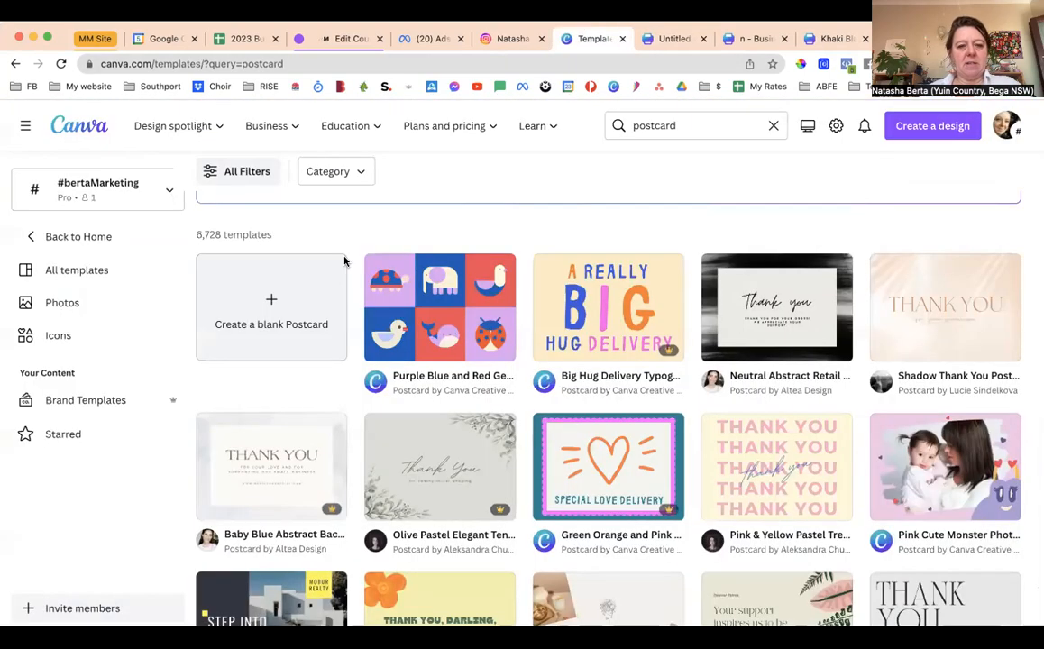
{"action": "scroll", "coordinate": [347, 172], "scroll_direction": "up", "scroll_amount": 3}
{"action": "left_click", "coordinate": [94, 133]}
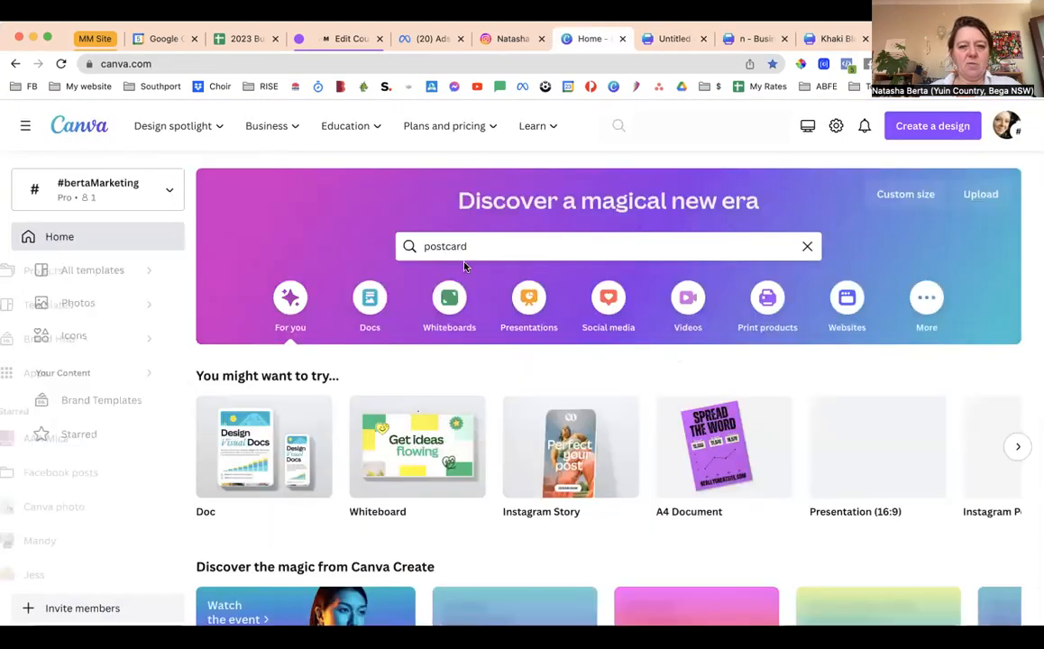
{"action": "left_click", "coordinate": [465, 245]}
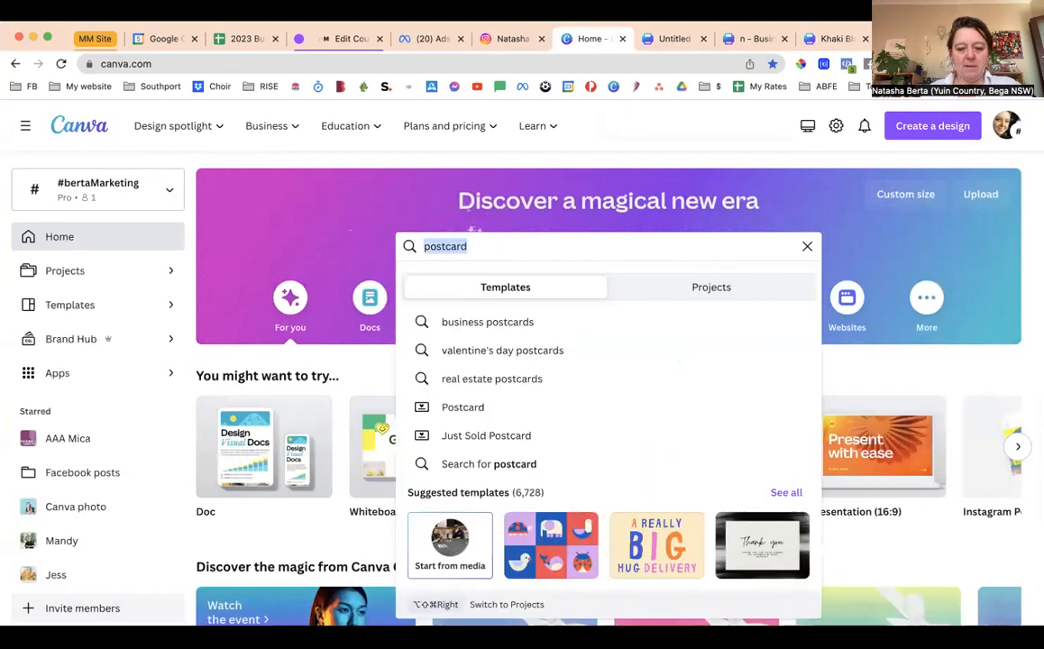
{"action": "type", "text": "flyers"}
{"action": "key", "text": "Return"}
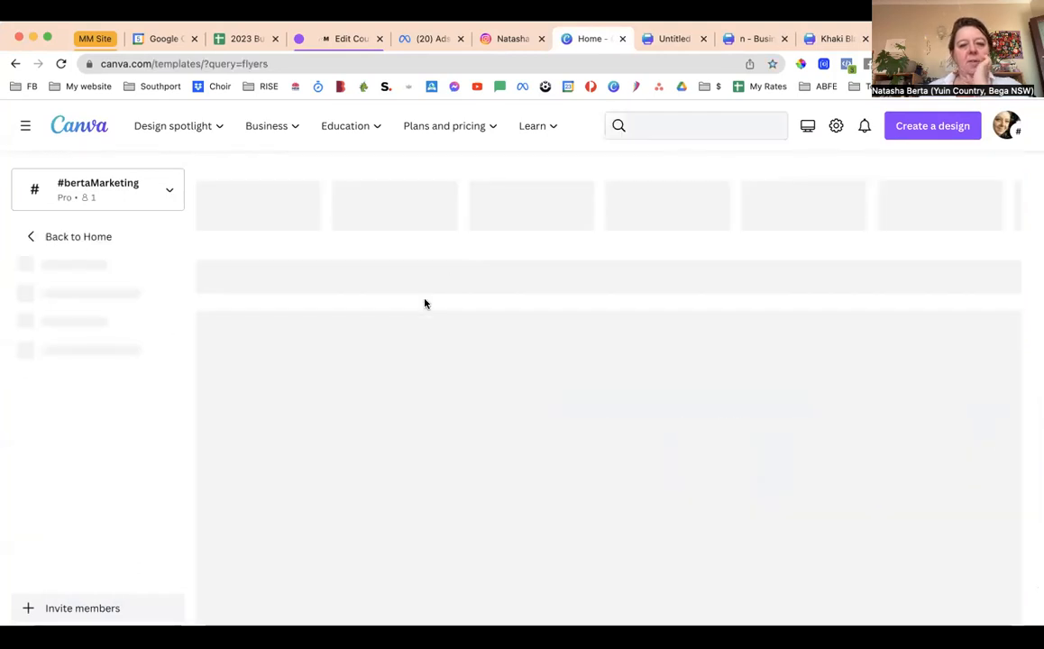
Look through the range of flyer templates in the search results
{"action": "scroll", "coordinate": [370, 398], "scroll_direction": "down", "scroll_amount": 3}
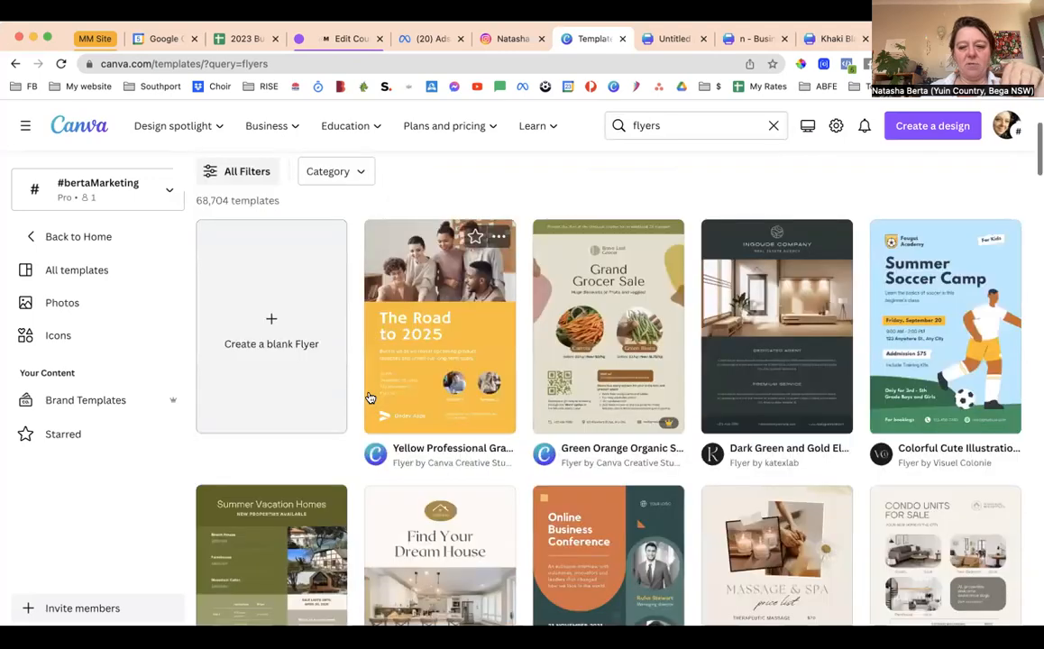
{"action": "scroll", "coordinate": [370, 398], "scroll_direction": "down", "scroll_amount": 3}
{"action": "scroll", "coordinate": [370, 397], "scroll_direction": "down", "scroll_amount": 4}
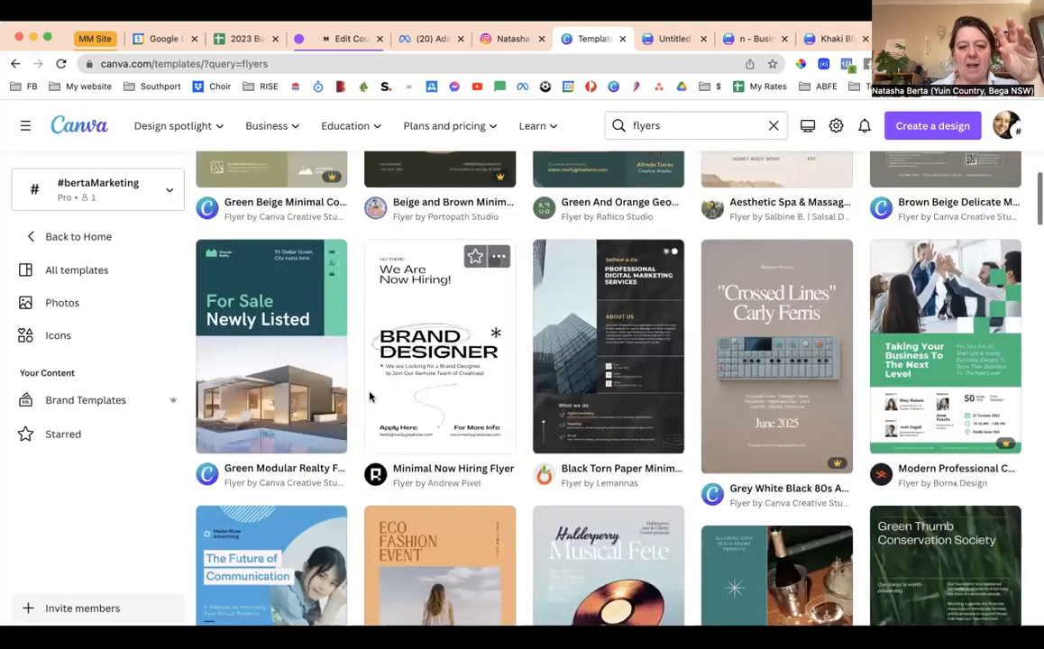
{"action": "scroll", "coordinate": [370, 398], "scroll_direction": "down", "scroll_amount": 4}
{"action": "scroll", "coordinate": [370, 397], "scroll_direction": "down", "scroll_amount": 3}
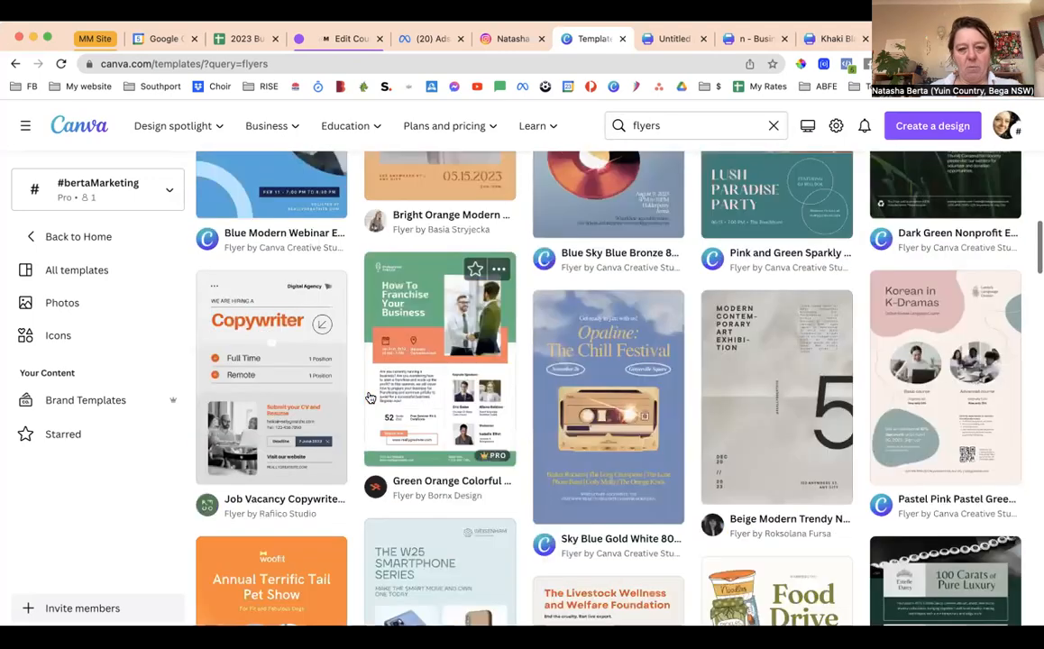
{"action": "scroll", "coordinate": [369, 398], "scroll_direction": "up", "scroll_amount": 15}
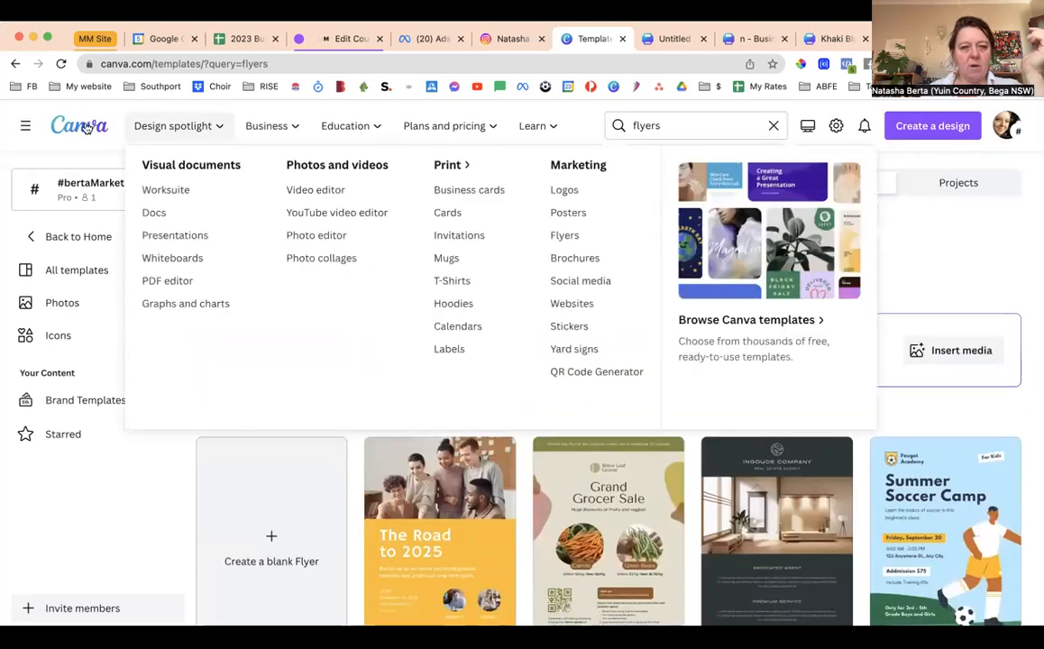
Go back to the home page, search for "tri" and open the suggested Brochure template category
{"action": "left_click", "coordinate": [81, 126]}
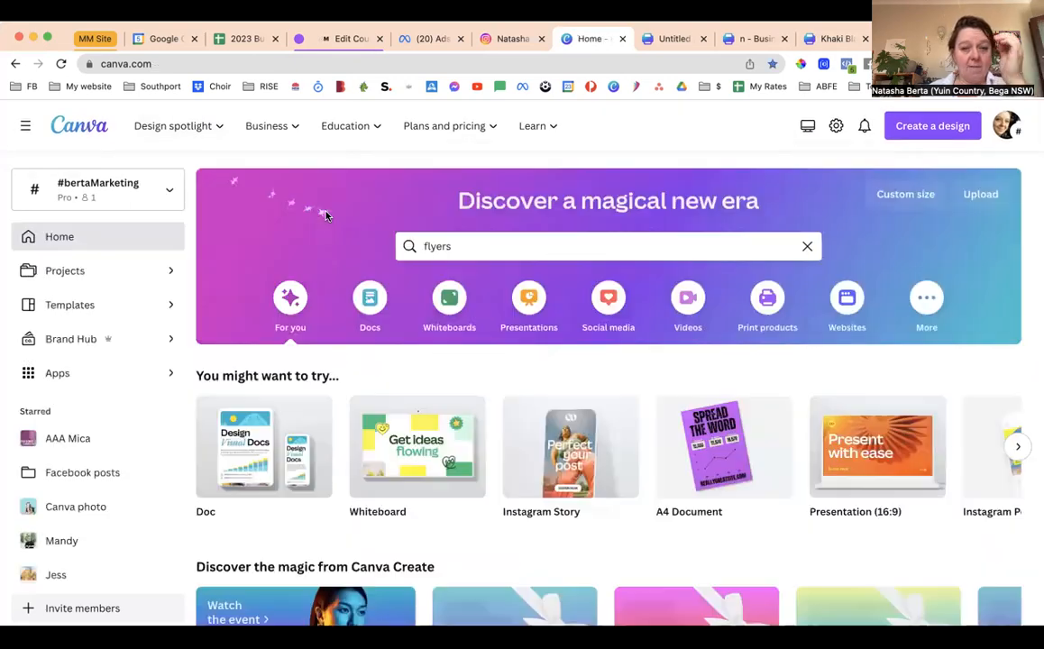
{"action": "left_click", "coordinate": [441, 251]}
{"action": "type", "text": "tri"}
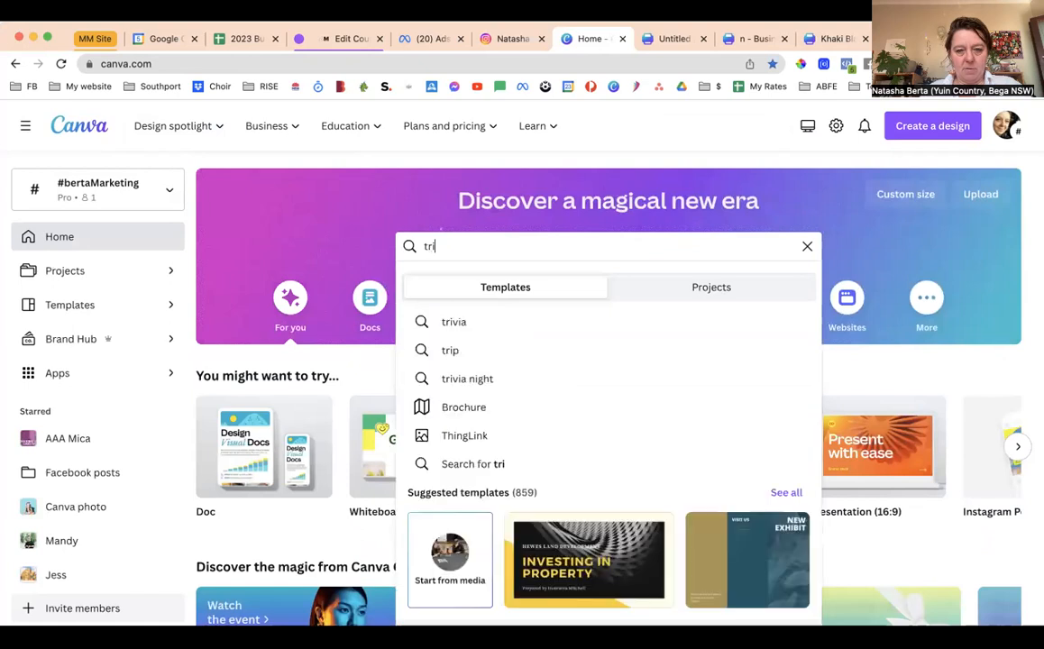
{"action": "left_click", "coordinate": [451, 406]}
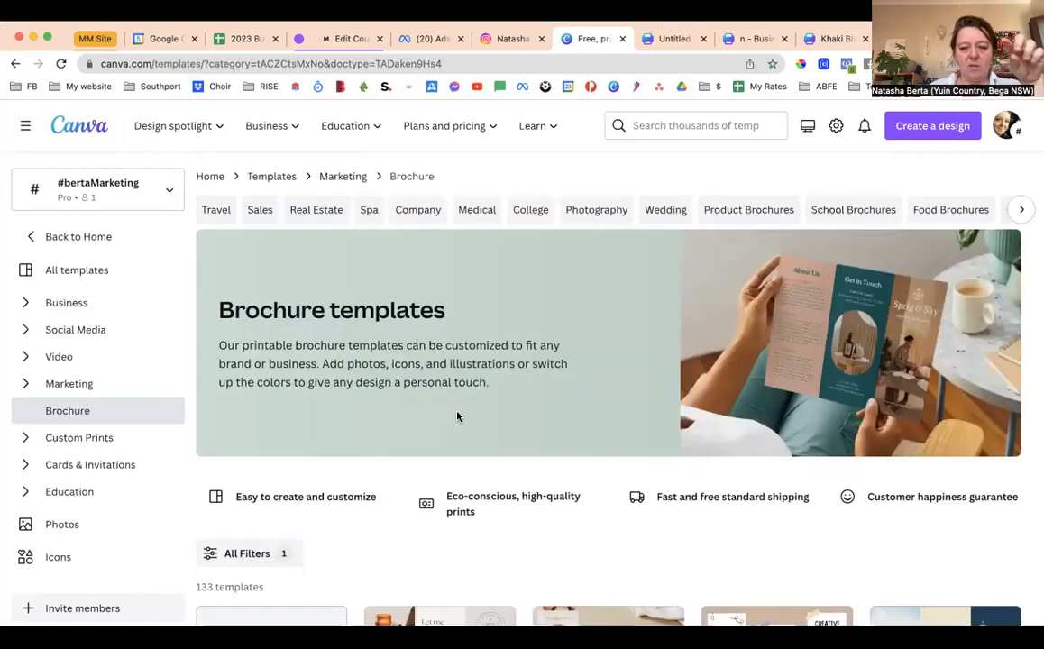
Browse the brochure templates and preview the Beige Elegant Aesthetic trifold fashion brochure
{"action": "scroll", "coordinate": [458, 417], "scroll_direction": "down", "scroll_amount": 3}
{"action": "scroll", "coordinate": [458, 417], "scroll_direction": "down", "scroll_amount": 2}
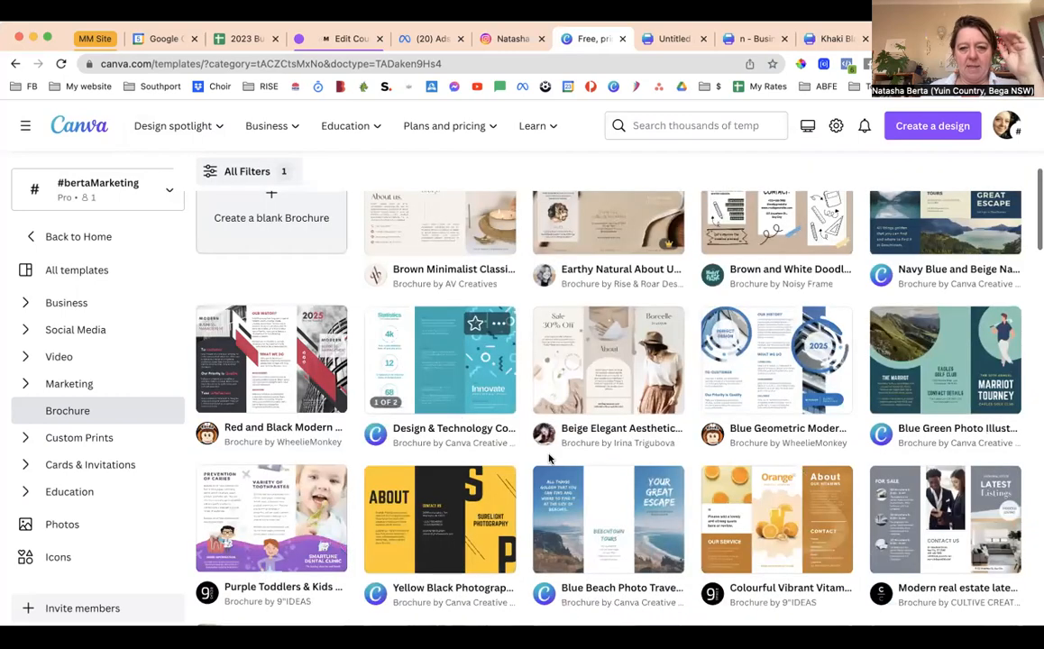
{"action": "left_click", "coordinate": [595, 378]}
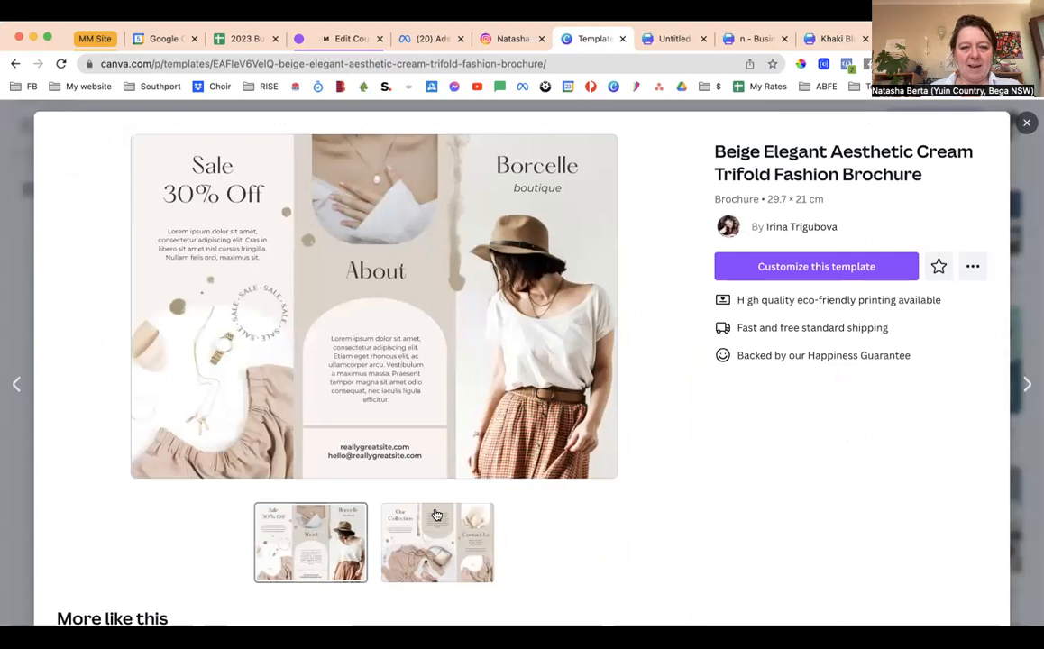
View the second page of the Beige Elegant Aesthetic trifold brochure, close the preview and browse more brochure templates
{"action": "left_click", "coordinate": [436, 515]}
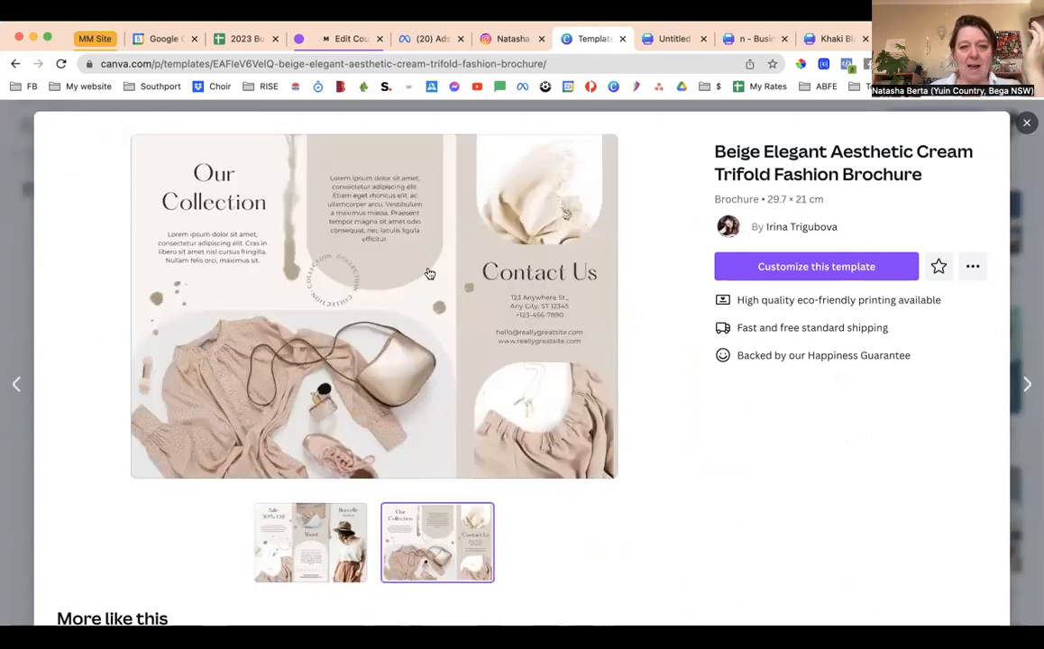
{"action": "left_click", "coordinate": [1022, 128]}
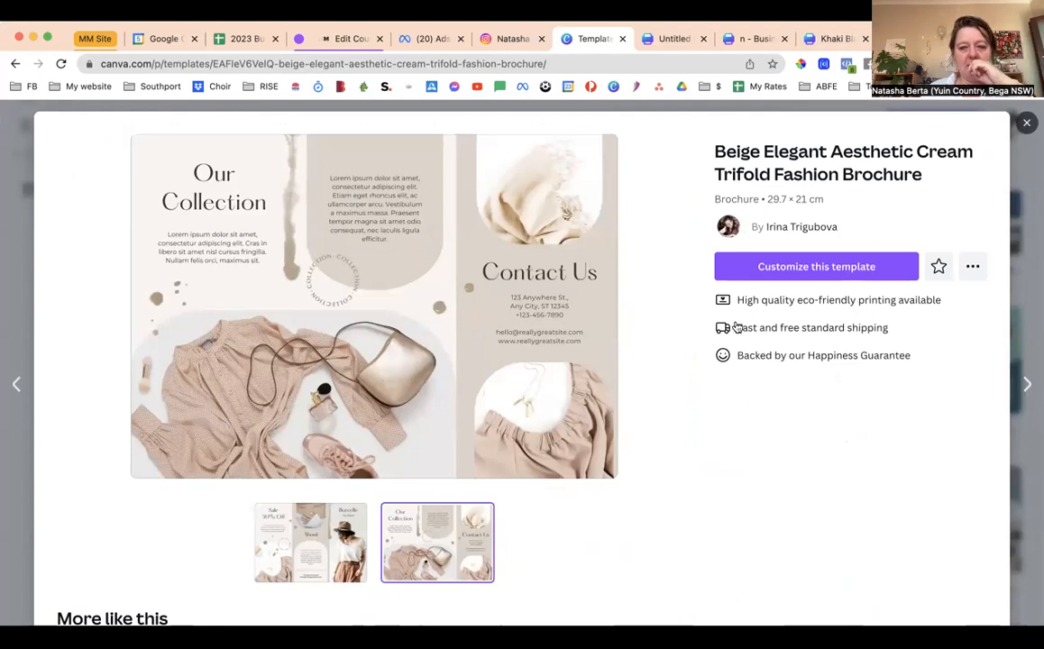
{"action": "scroll", "coordinate": [636, 476], "scroll_direction": "down", "scroll_amount": 2}
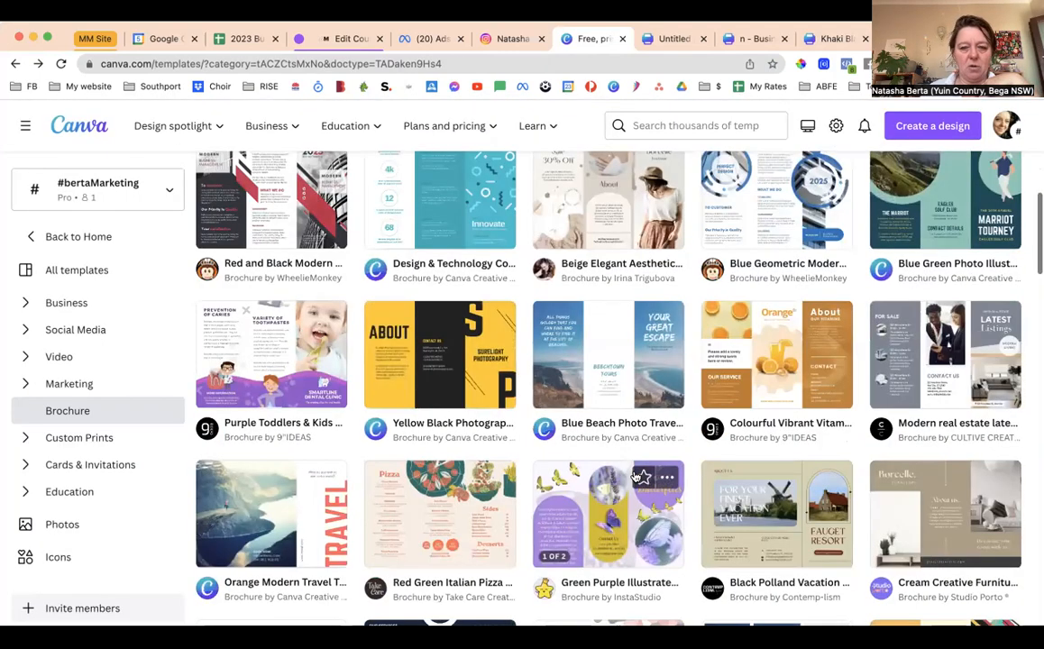
{"action": "scroll", "coordinate": [636, 476], "scroll_direction": "down", "scroll_amount": 3}
{"action": "scroll", "coordinate": [636, 476], "scroll_direction": "down", "scroll_amount": 2}
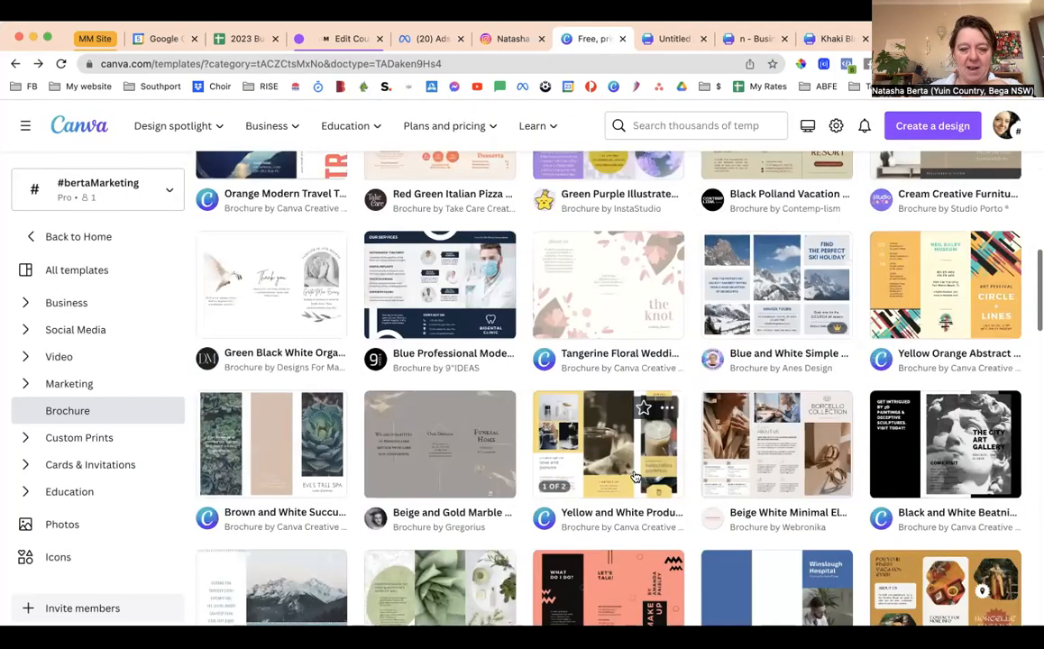
{"action": "scroll", "coordinate": [635, 476], "scroll_direction": "down", "scroll_amount": 2}
{"action": "scroll", "coordinate": [636, 476], "scroll_direction": "down", "scroll_amount": 1}
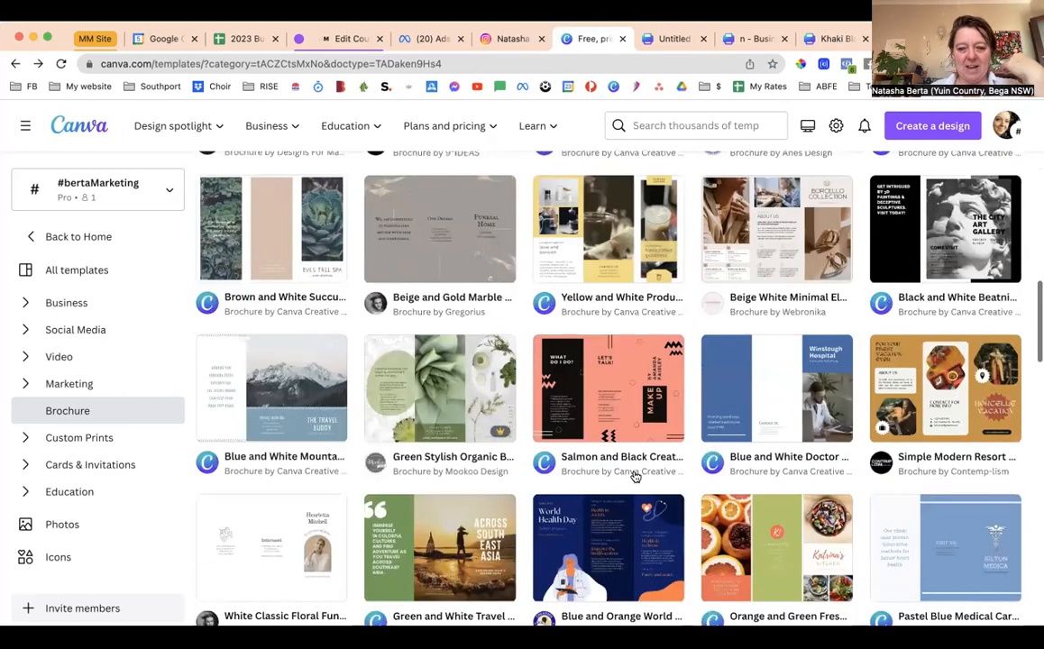
{"action": "scroll", "coordinate": [636, 476], "scroll_direction": "down", "scroll_amount": 2}
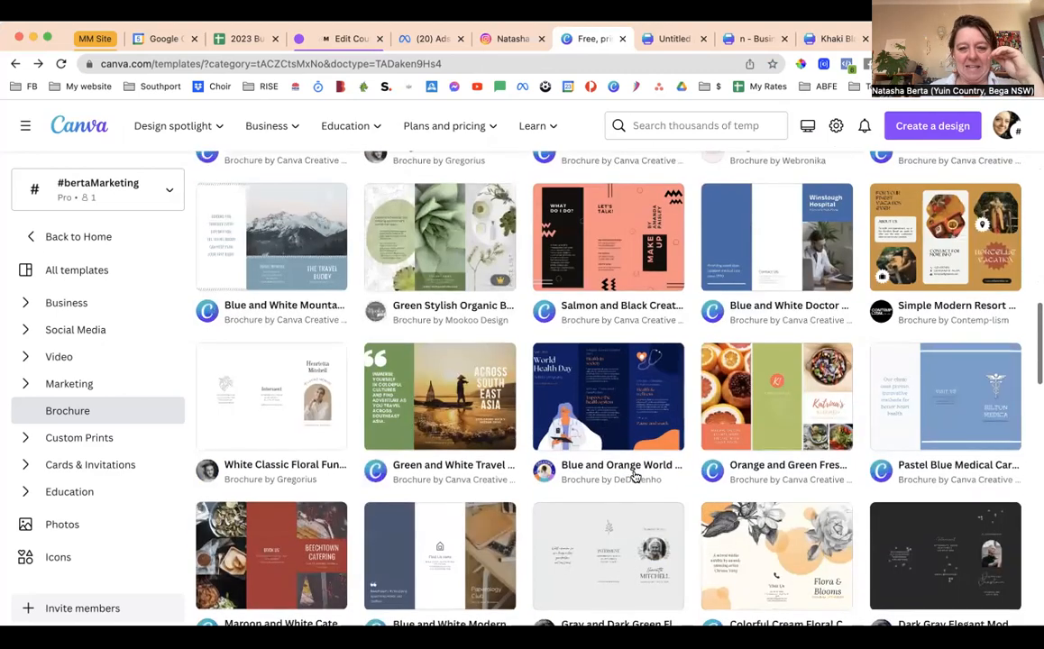
{"action": "scroll", "coordinate": [636, 476], "scroll_direction": "up", "scroll_amount": 10}
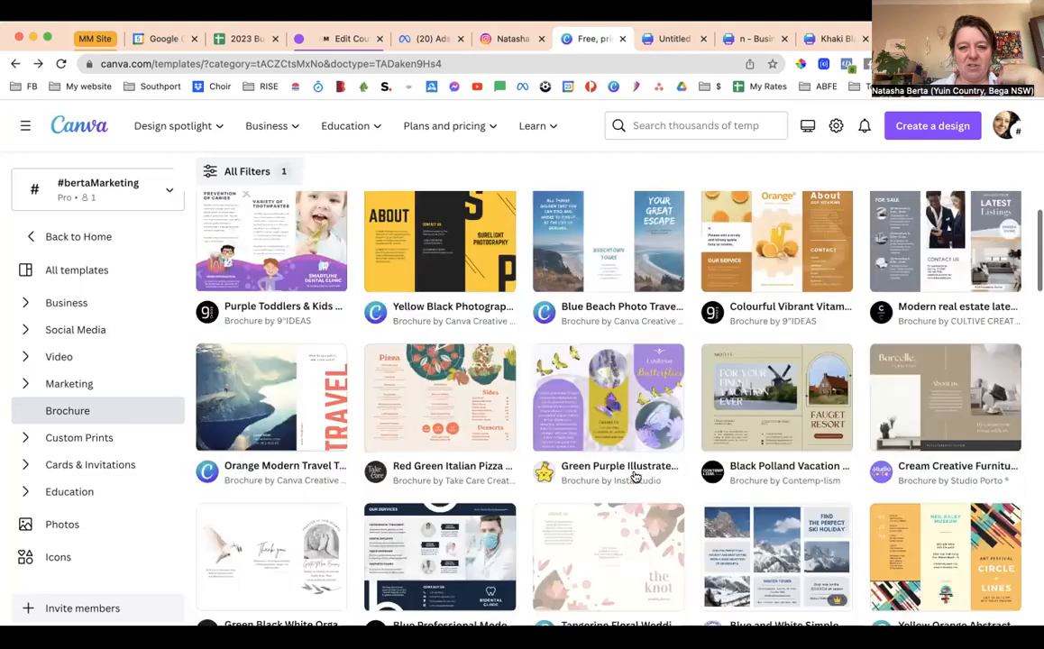
Reopen the Beige Elegant Aesthetic Cream Trifold Fashion Brochure template and start customizing it
{"action": "scroll", "coordinate": [551, 342], "scroll_direction": "up", "scroll_amount": 3}
{"action": "left_click", "coordinate": [571, 340]}
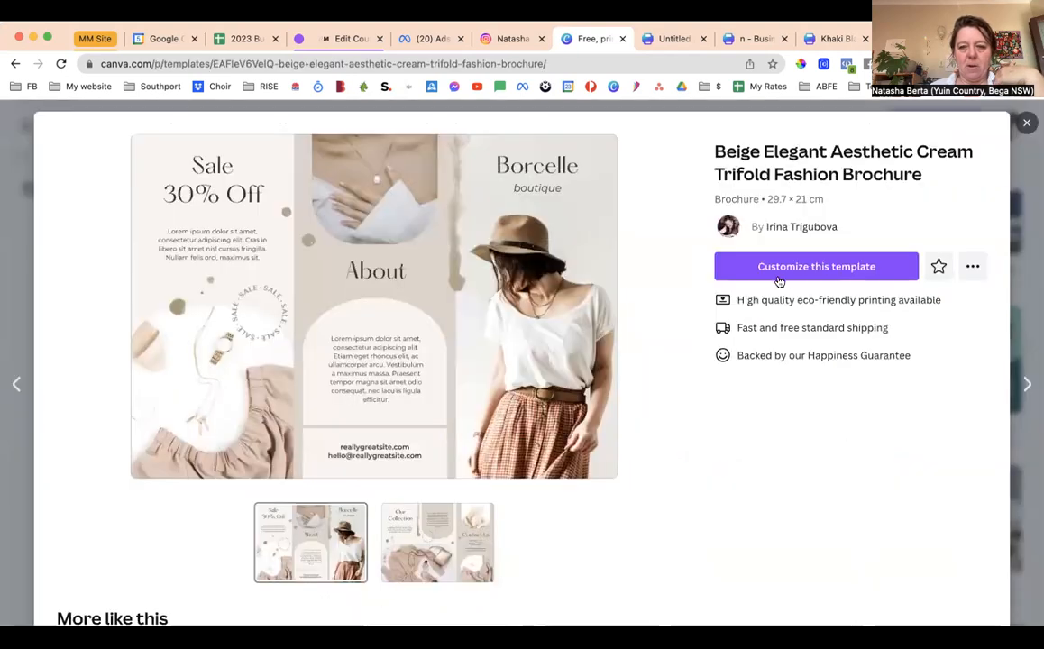
{"action": "left_click", "coordinate": [784, 268]}
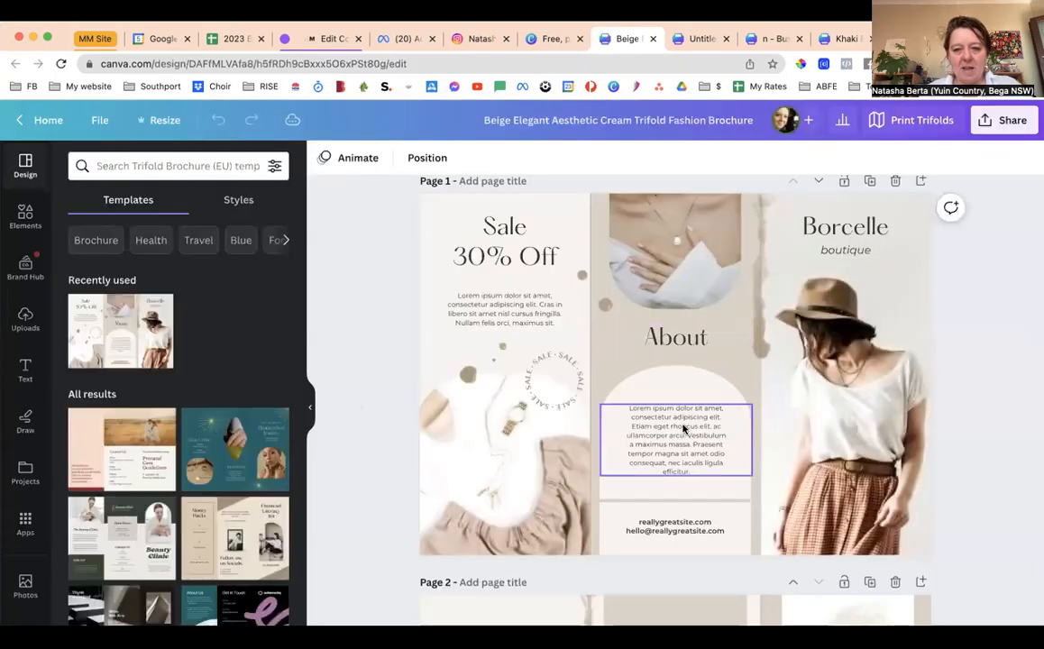
Replace the cover panel's title with "Grow" and its subtitle with "your business"
{"action": "left_click", "coordinate": [684, 429]}
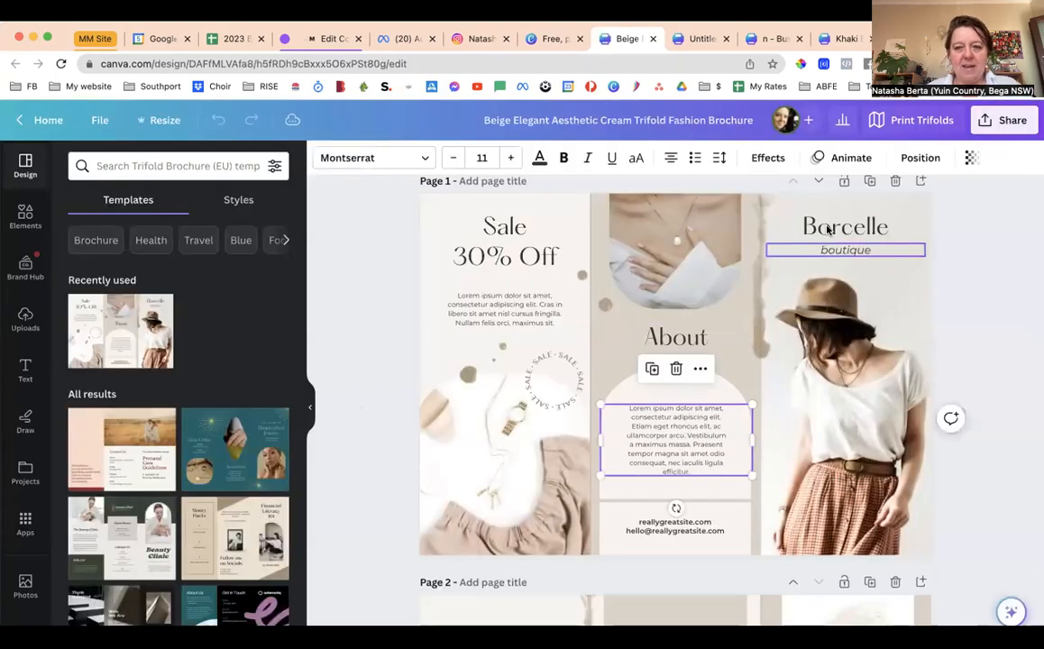
{"action": "left_click", "coordinate": [829, 229]}
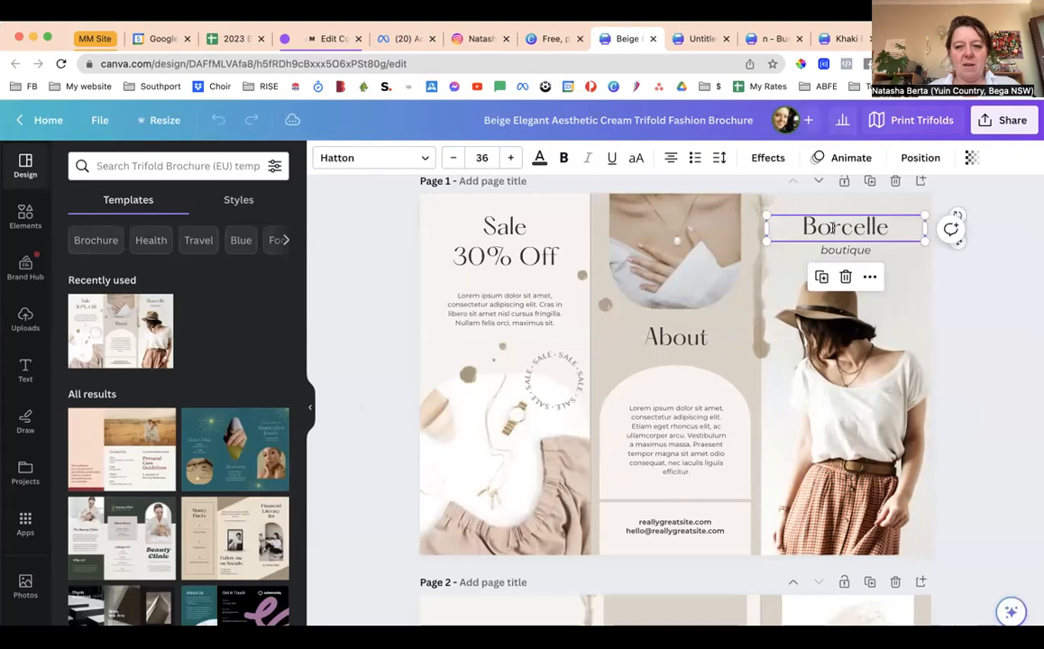
{"action": "double_click", "coordinate": [832, 228]}
{"action": "type", "text": "Grow"}
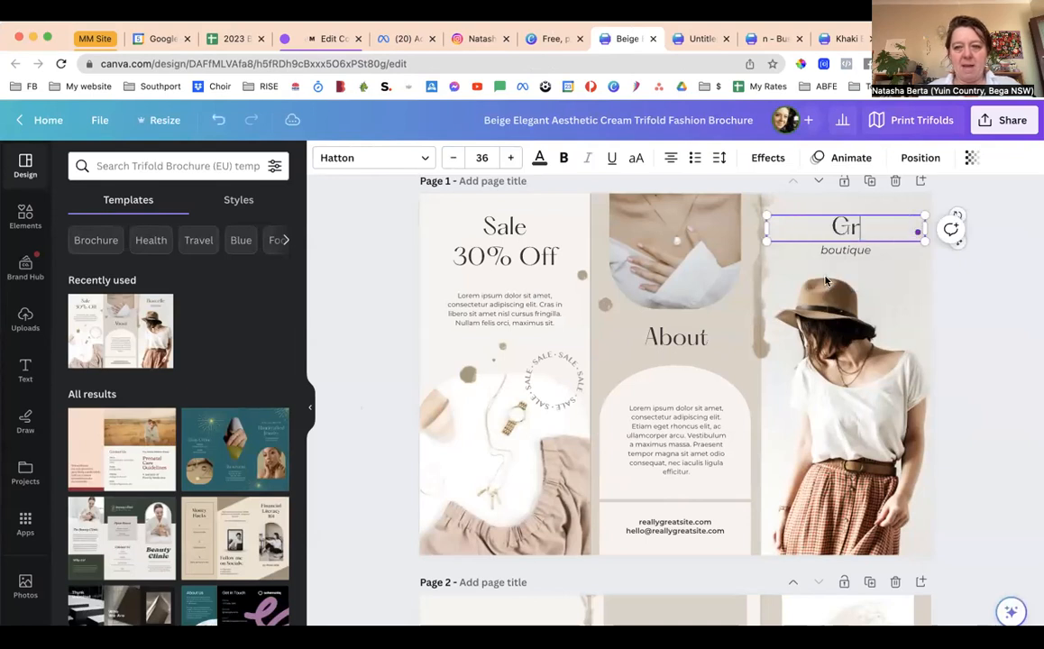
{"action": "double_click", "coordinate": [834, 252]}
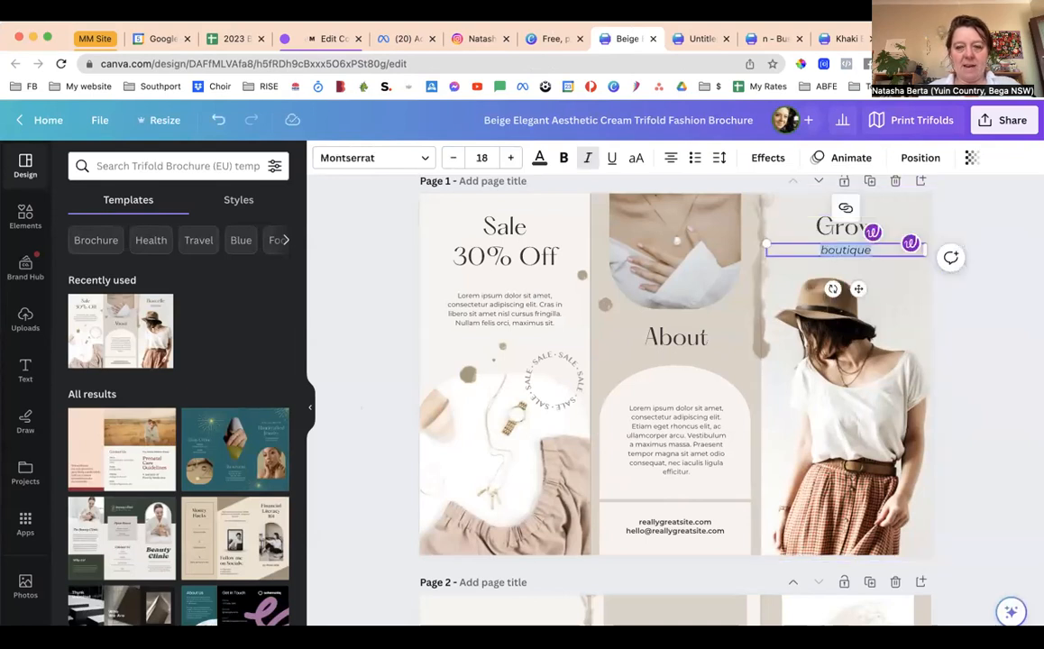
{"action": "type", "text": "your bus"}
{"action": "type", "text": "iness"}
{"action": "left_click", "coordinate": [1010, 390]}
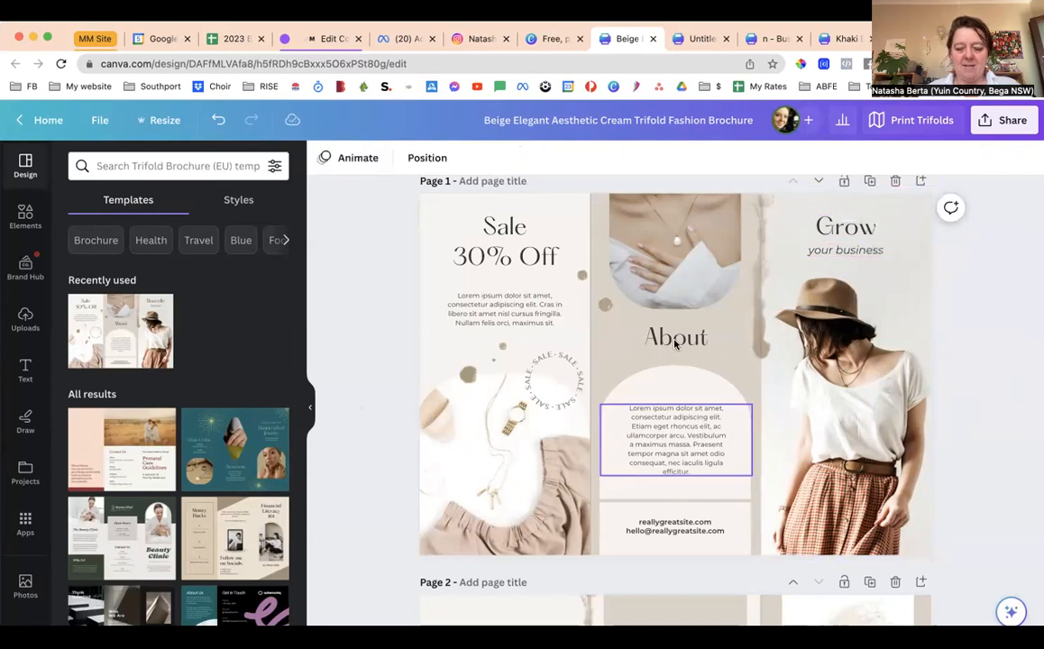
Recolour page 1's middle panel background with the #berta brand charcoal and its "About" heading with the brand white
{"action": "scroll", "coordinate": [638, 504], "scroll_direction": "down", "scroll_amount": 2}
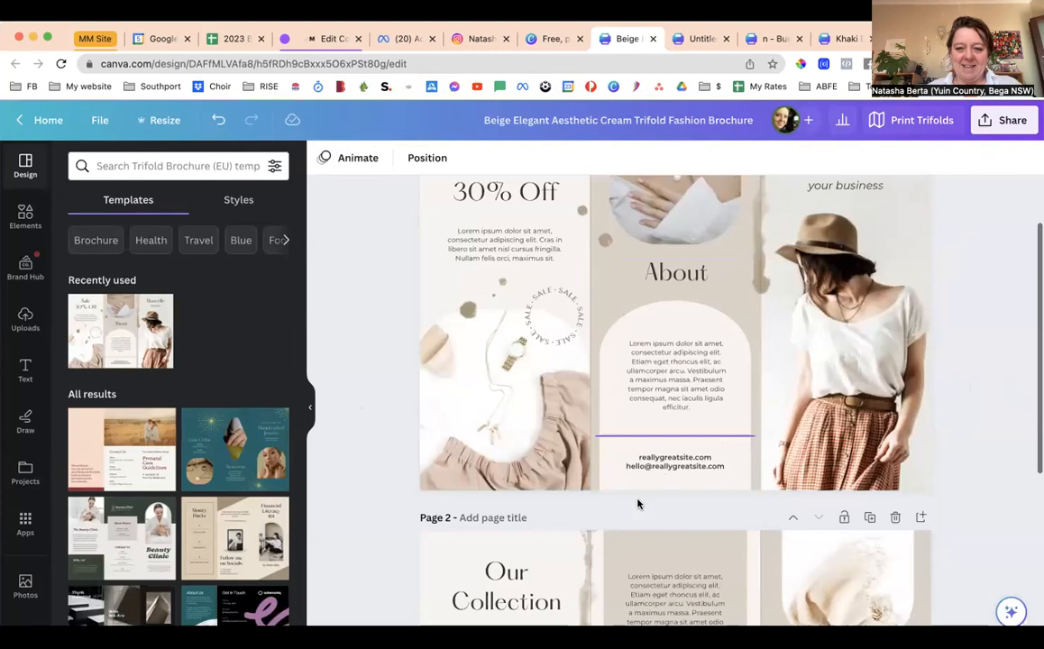
{"action": "scroll", "coordinate": [637, 505], "scroll_direction": "down", "scroll_amount": 5}
{"action": "scroll", "coordinate": [508, 405], "scroll_direction": "up", "scroll_amount": 3}
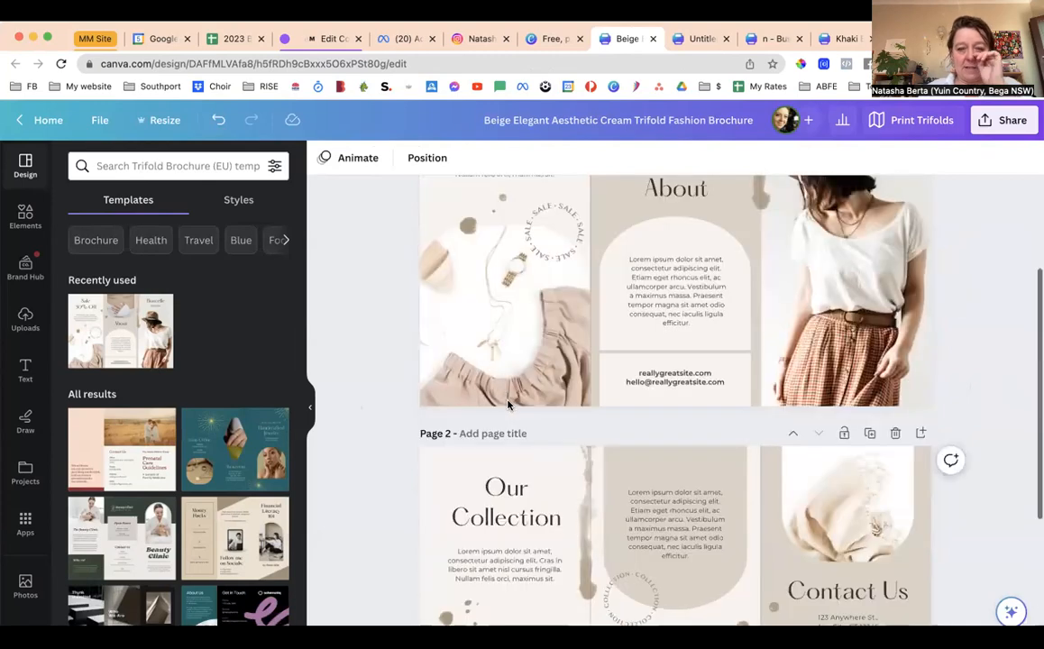
{"action": "scroll", "coordinate": [508, 406], "scroll_direction": "up", "scroll_amount": 3}
{"action": "left_click", "coordinate": [594, 329]}
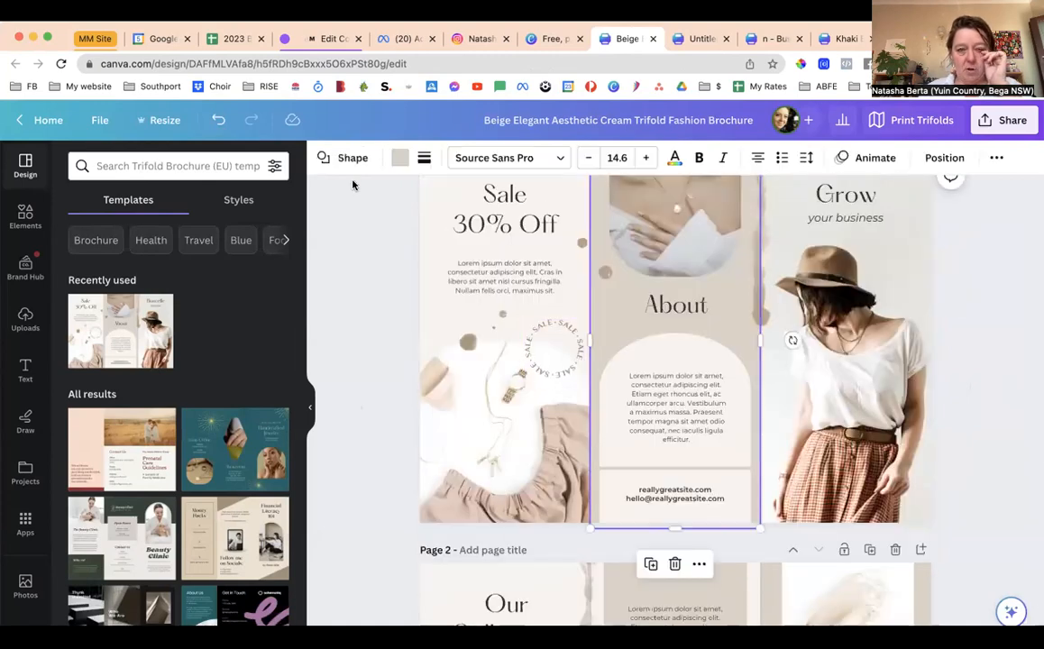
{"action": "left_click", "coordinate": [400, 160]}
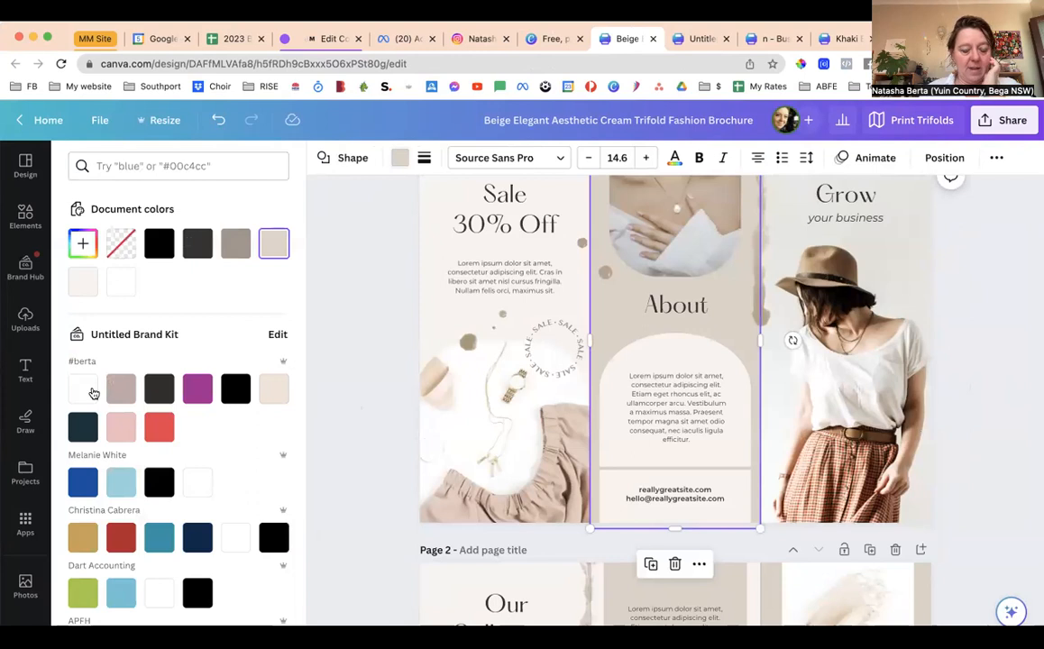
{"action": "left_click", "coordinate": [154, 395]}
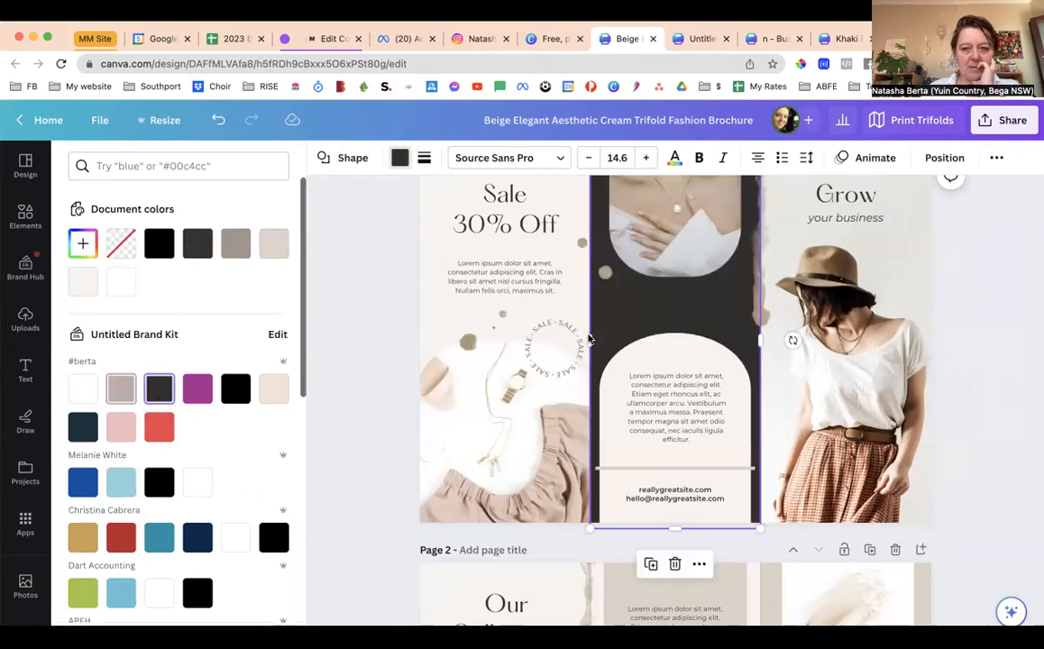
{"action": "left_click", "coordinate": [657, 311]}
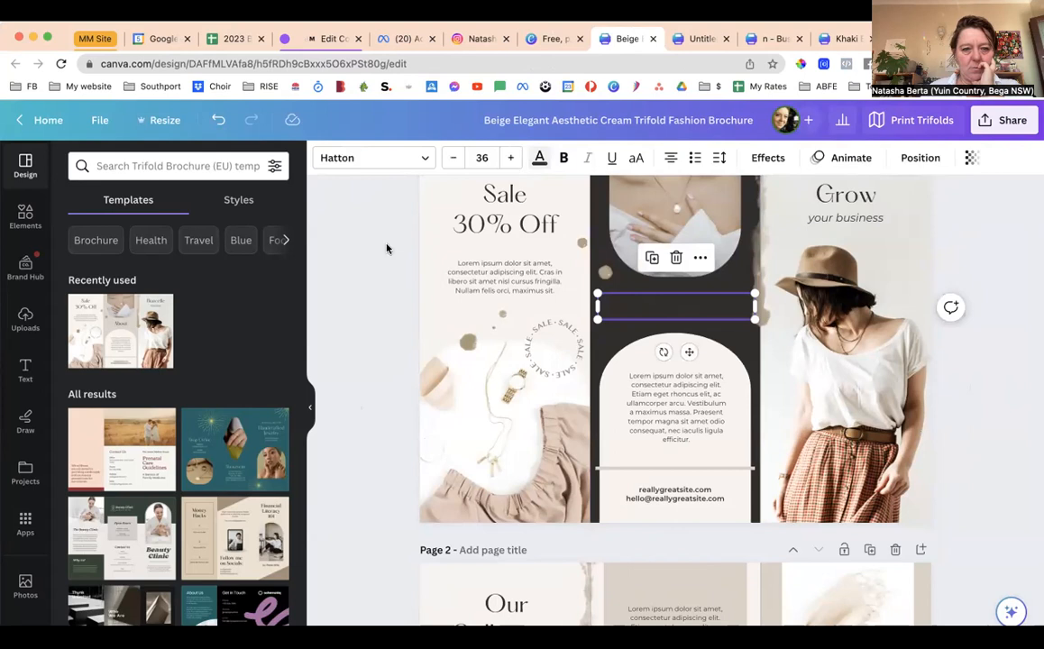
{"action": "left_click", "coordinate": [82, 389]}
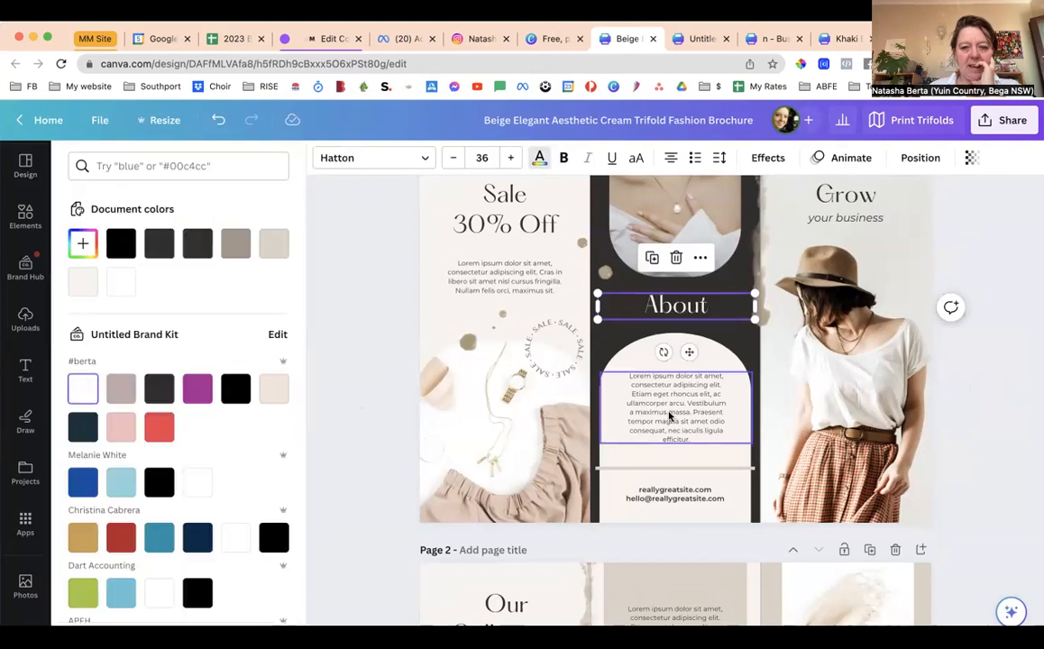
Fill the arched shape behind the About text with the light beige colour from the #berta brand palette
{"action": "left_click", "coordinate": [642, 363]}
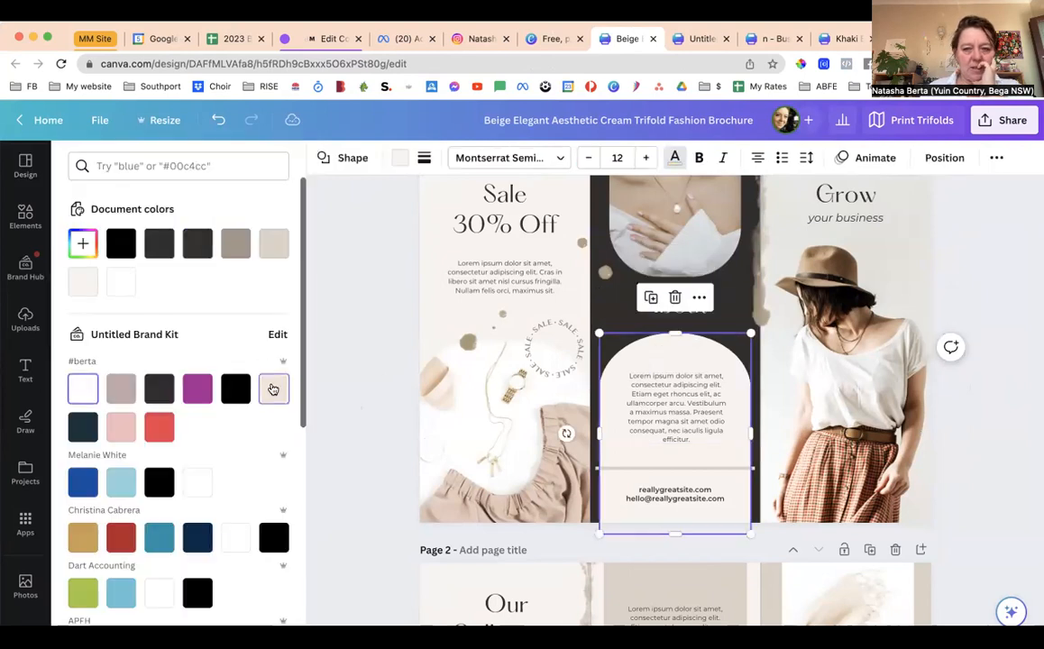
{"action": "left_click", "coordinate": [274, 389]}
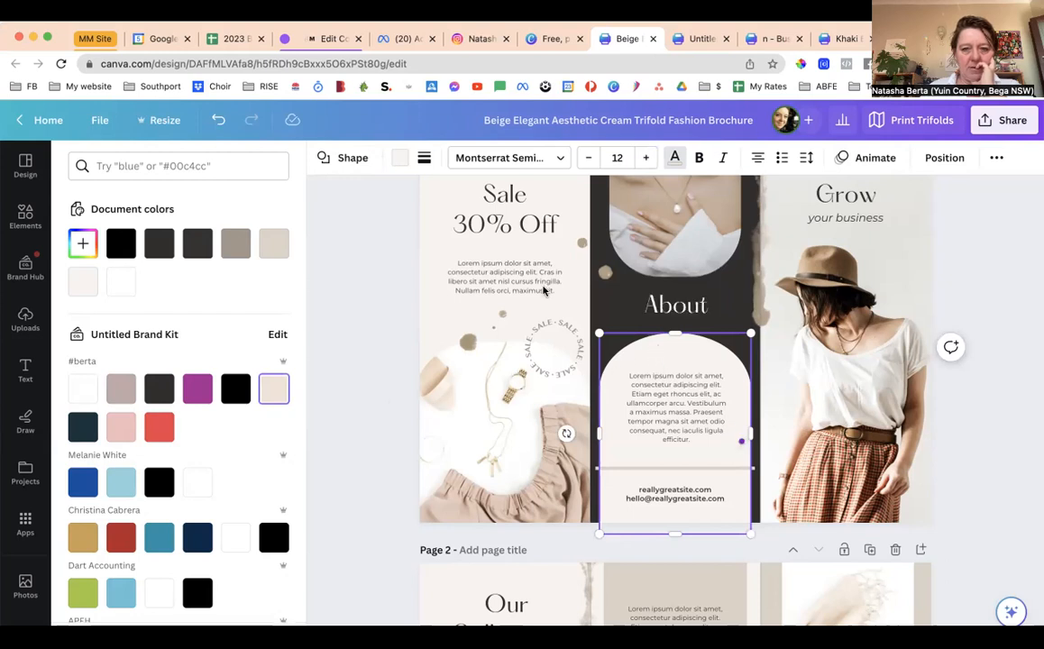
{"action": "left_click", "coordinate": [400, 158]}
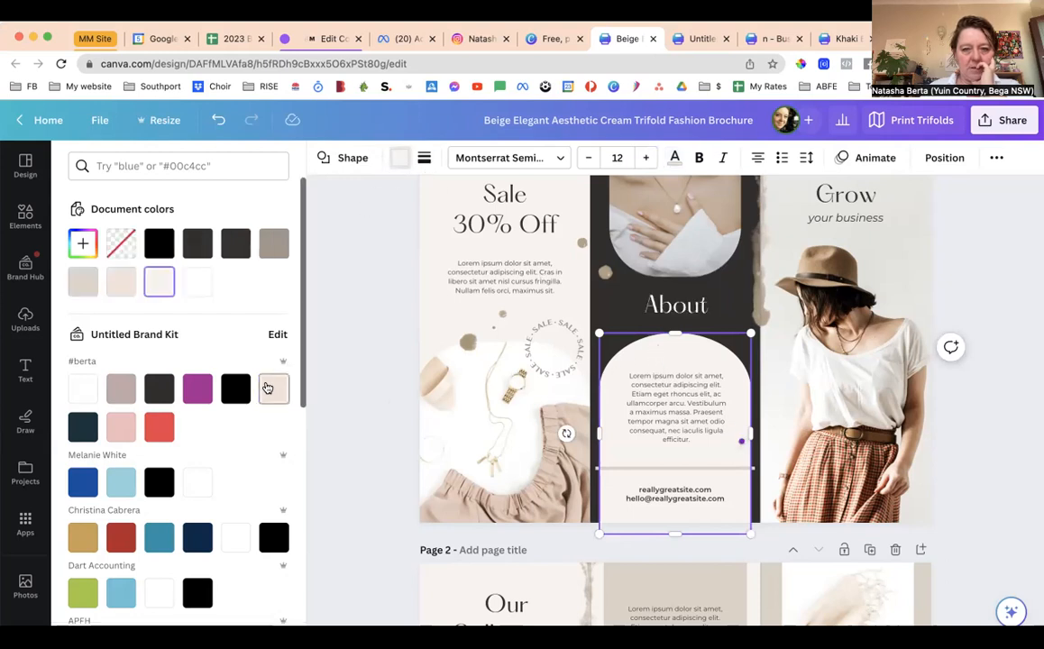
{"action": "left_click", "coordinate": [271, 386]}
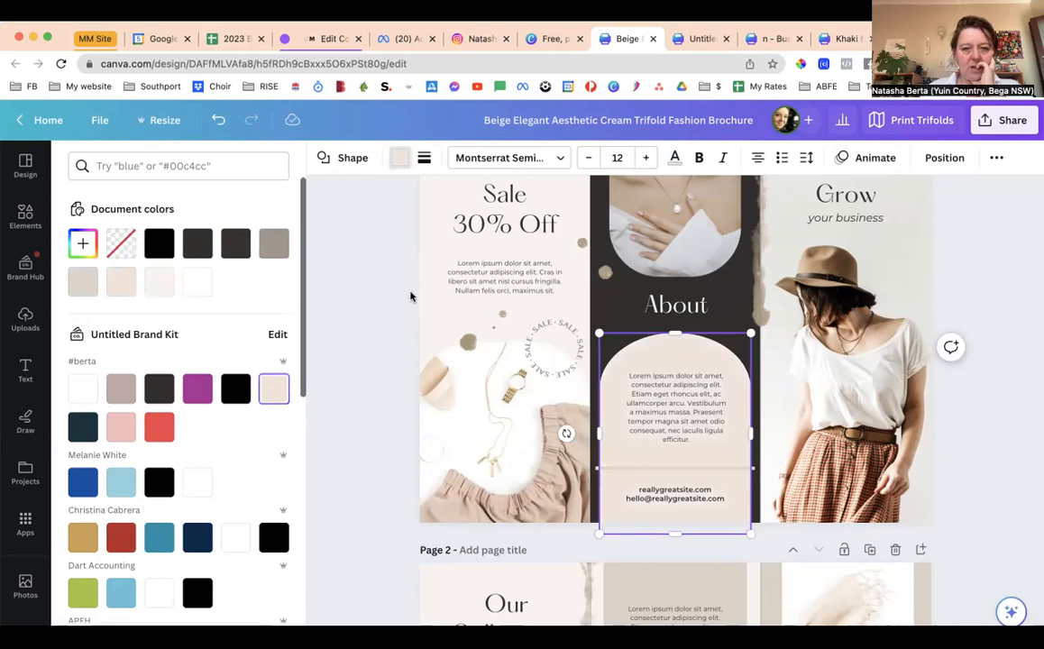
Select the page background of page 1
{"action": "left_click", "coordinate": [422, 297]}
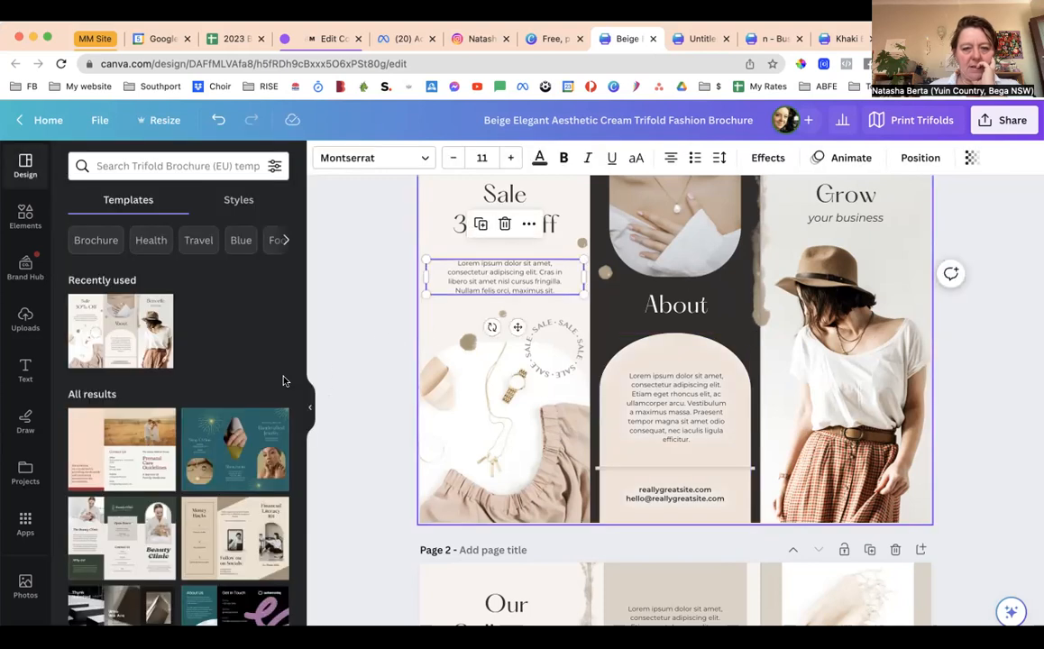
{"action": "key", "text": "Escape"}
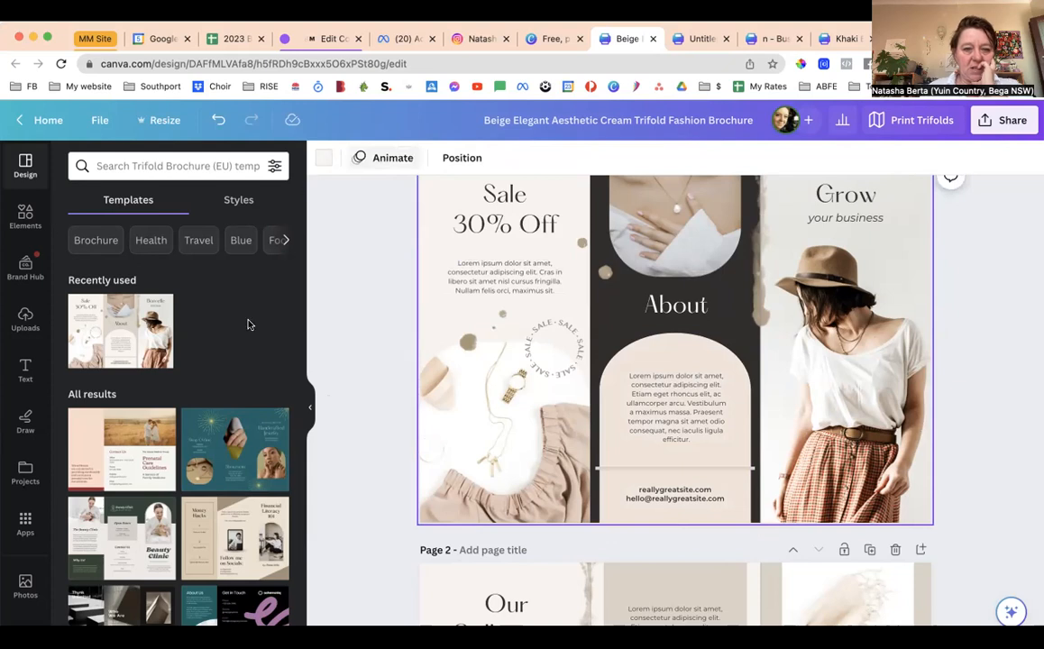